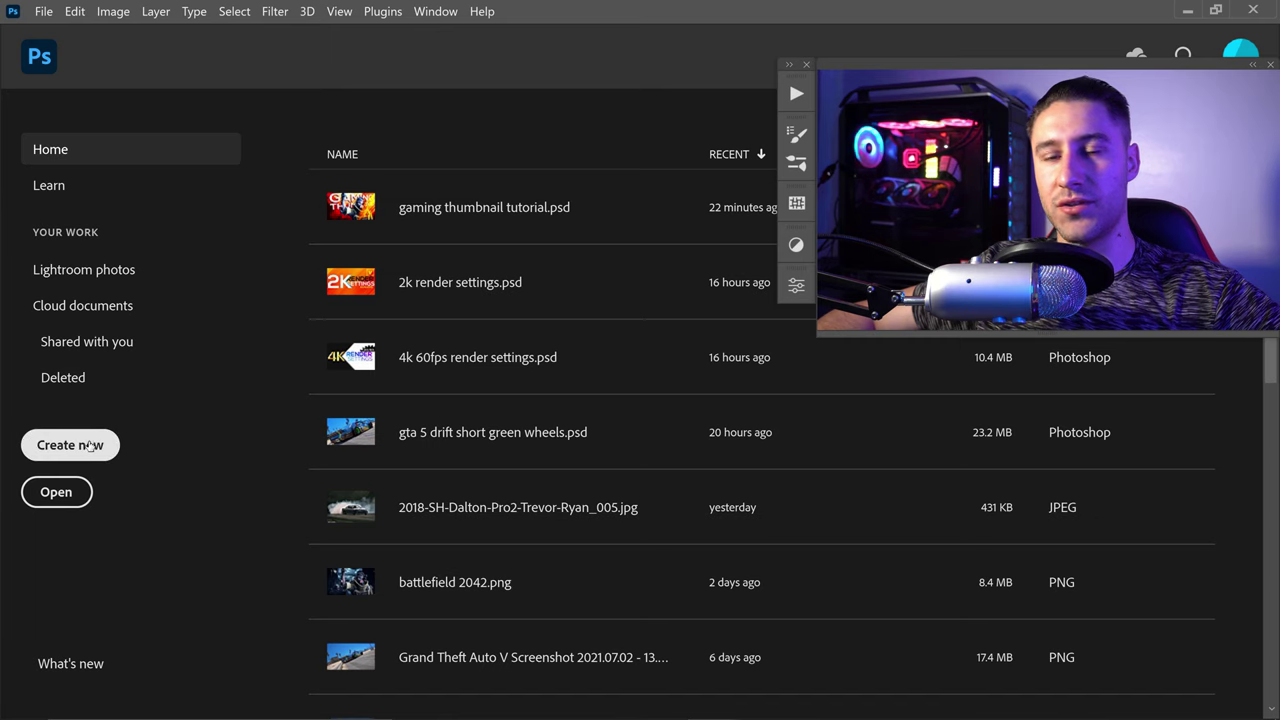
Create a new transparent 1280×720 document.
{"action": "left_click", "coordinate": [88, 444]}
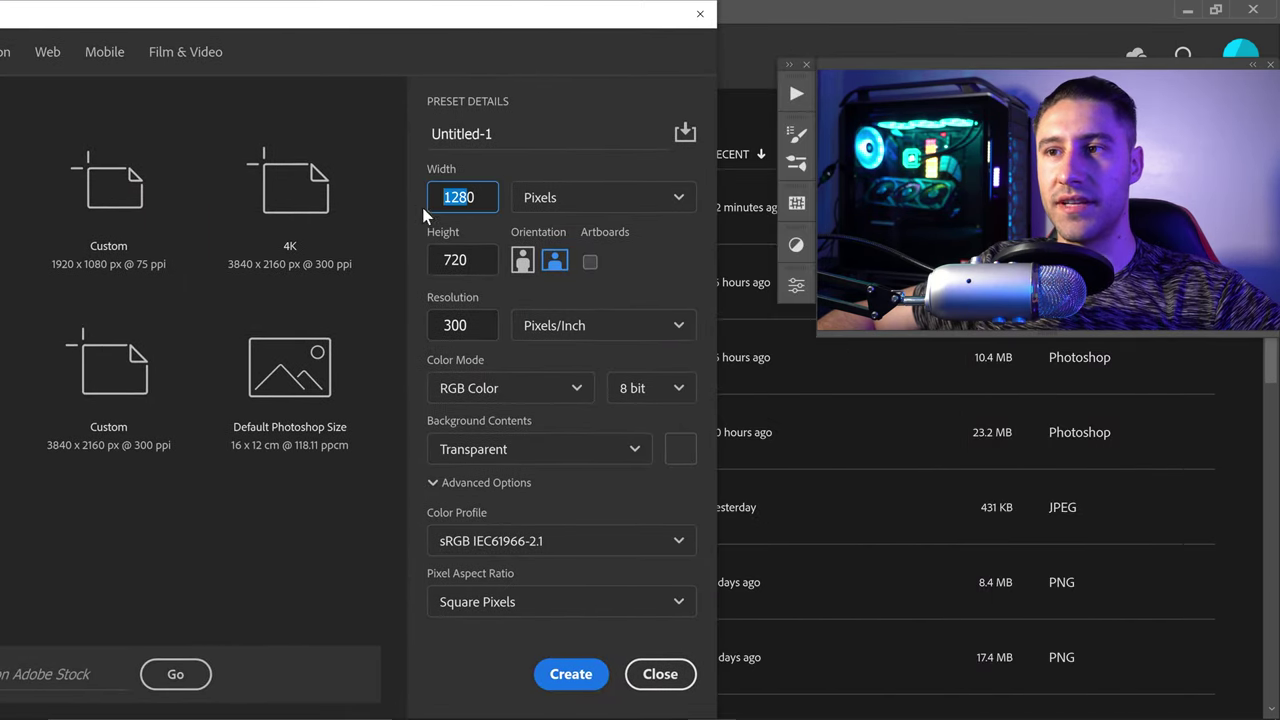
{"action": "key", "text": "Tab"}
{"action": "key", "text": "BackSpace"}
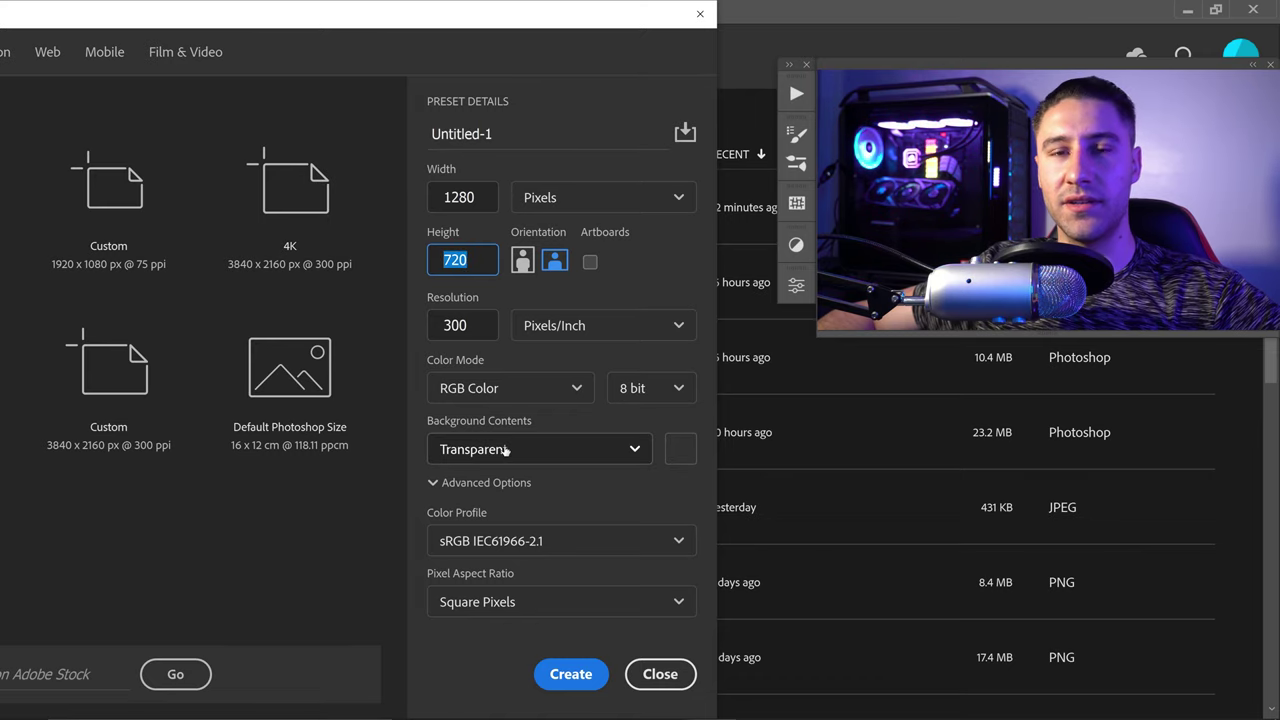
{"action": "left_click", "coordinate": [541, 674]}
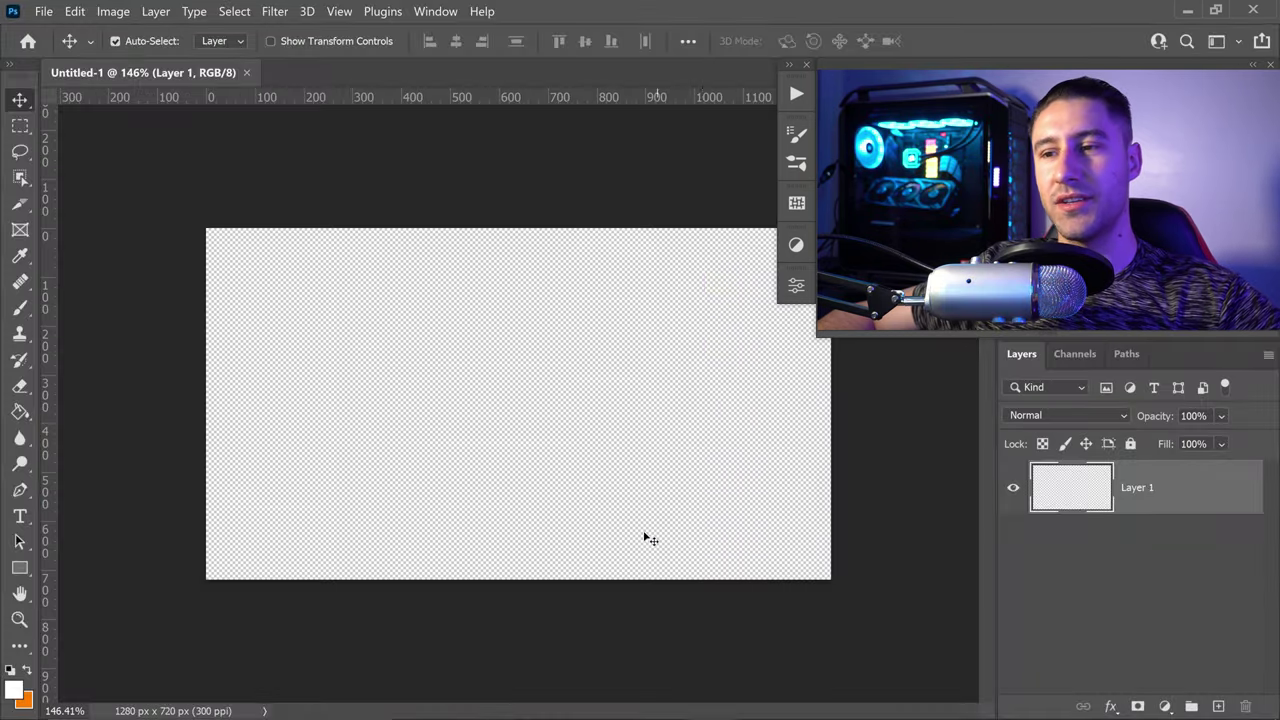
Place the battlefield 2042 image from File Explorer so it fills the canvas.
{"action": "left_click", "coordinate": [612, 700]}
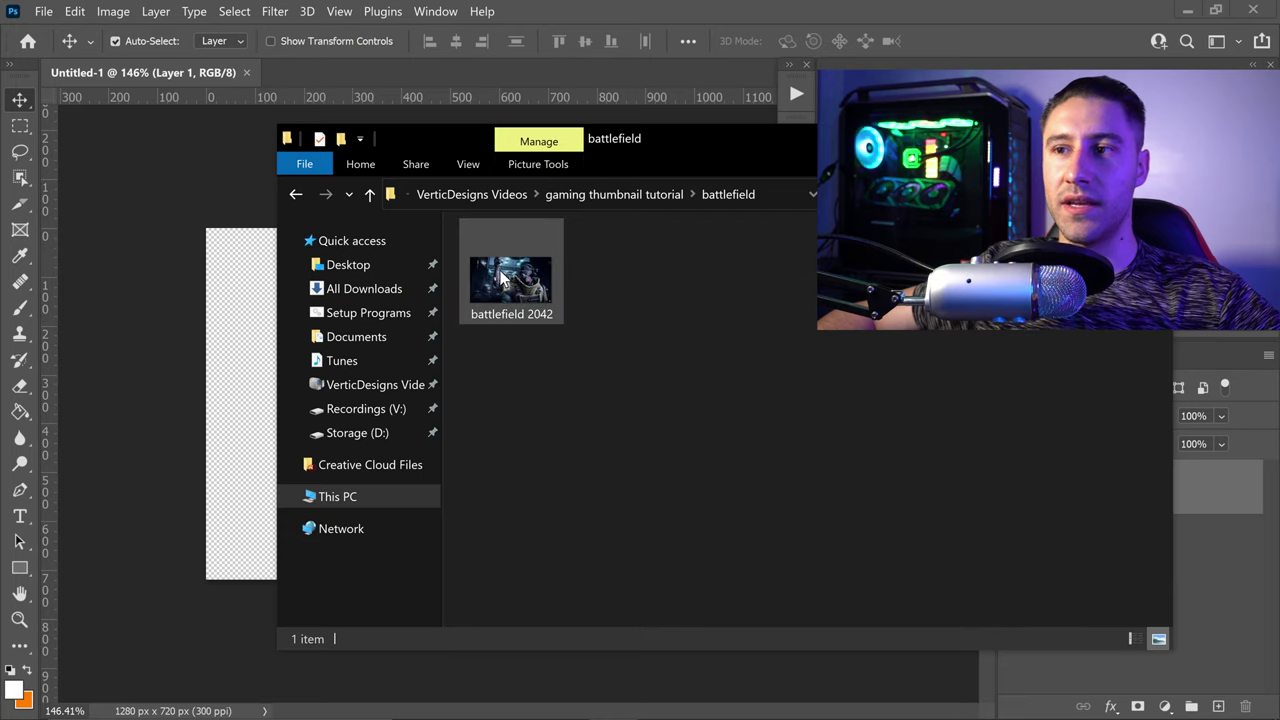
{"action": "left_click_drag", "start_coordinate": [514, 278], "coordinate": [229, 354]}
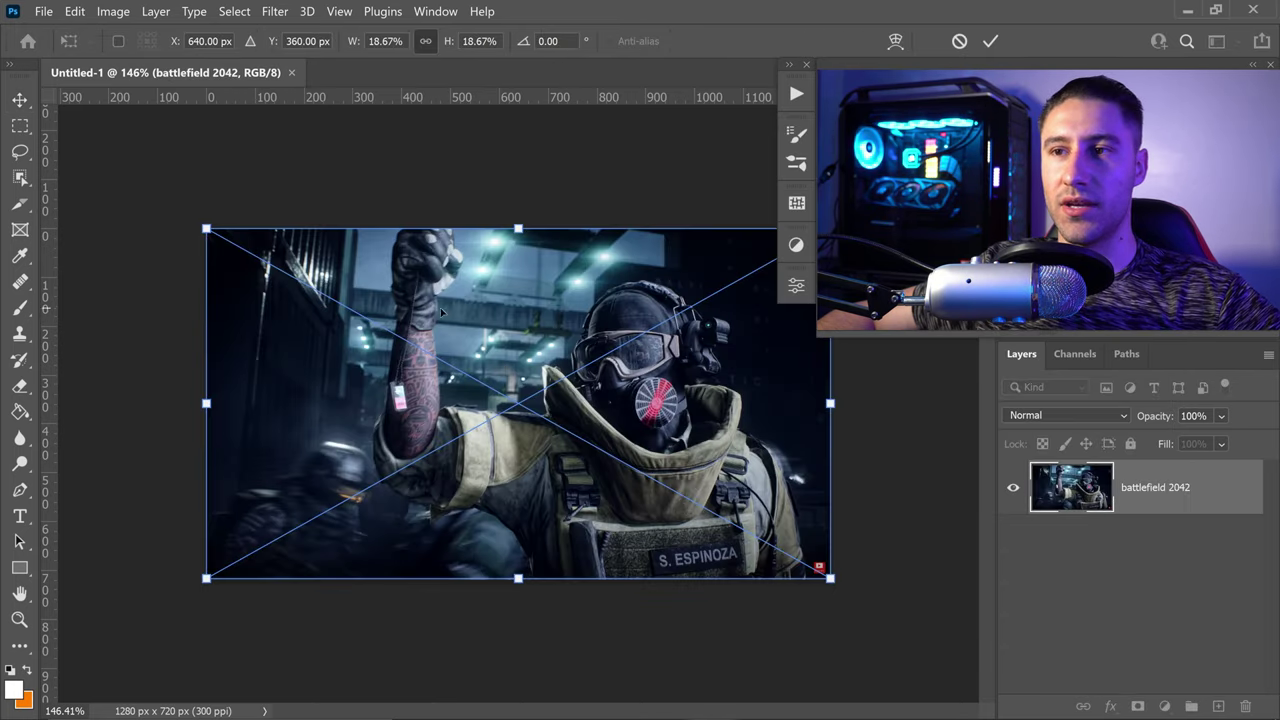
{"action": "key", "text": "Return"}
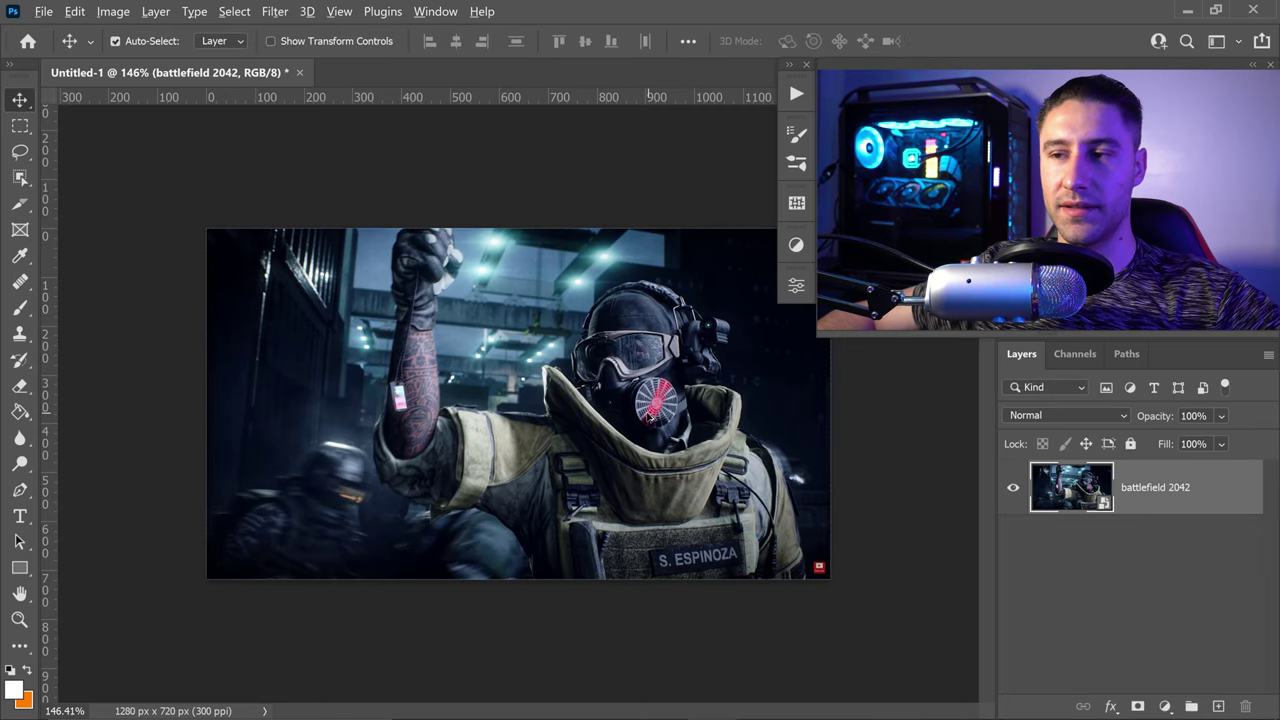
{"action": "scroll", "coordinate": [650, 418], "scroll_direction": "up", "scroll_amount": 1}
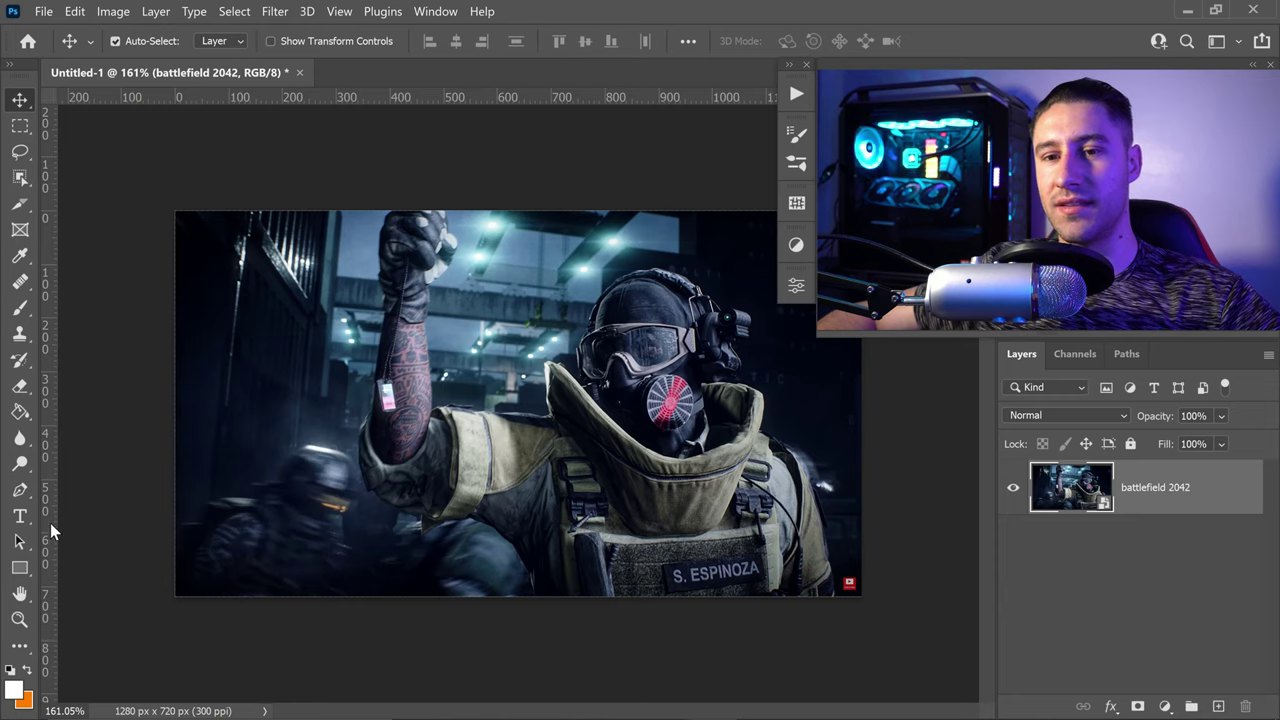
Trace the soldier with the Pen tool, copy him to his own layer, and duplicate Layer 1.
{"action": "left_click", "coordinate": [20, 489]}
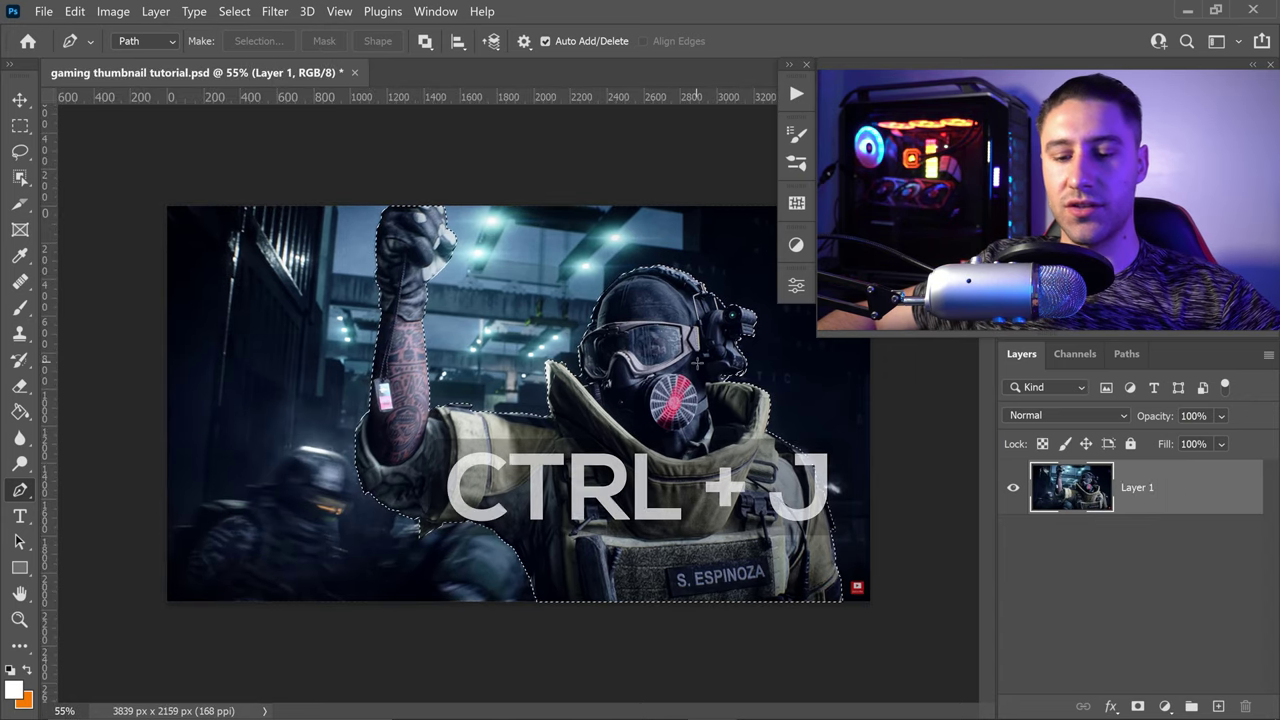
{"action": "key", "text": "ctrl+j"}
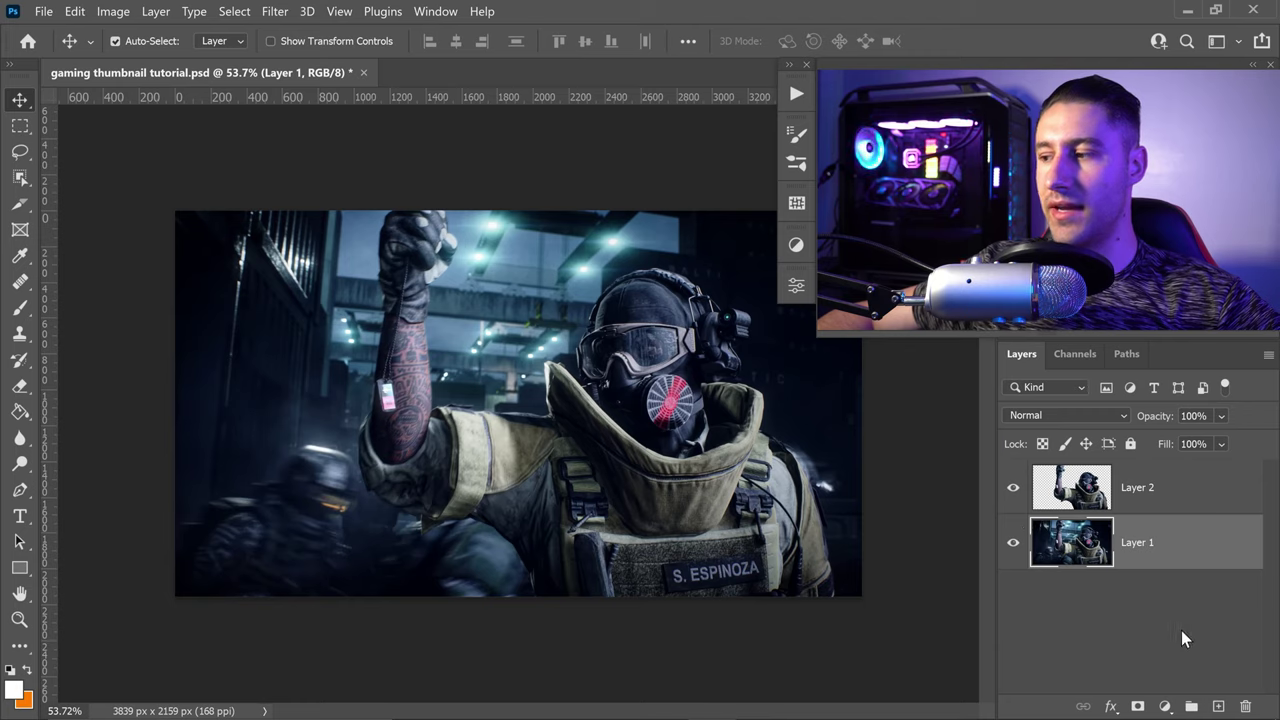
{"action": "key", "text": "ctrl+j"}
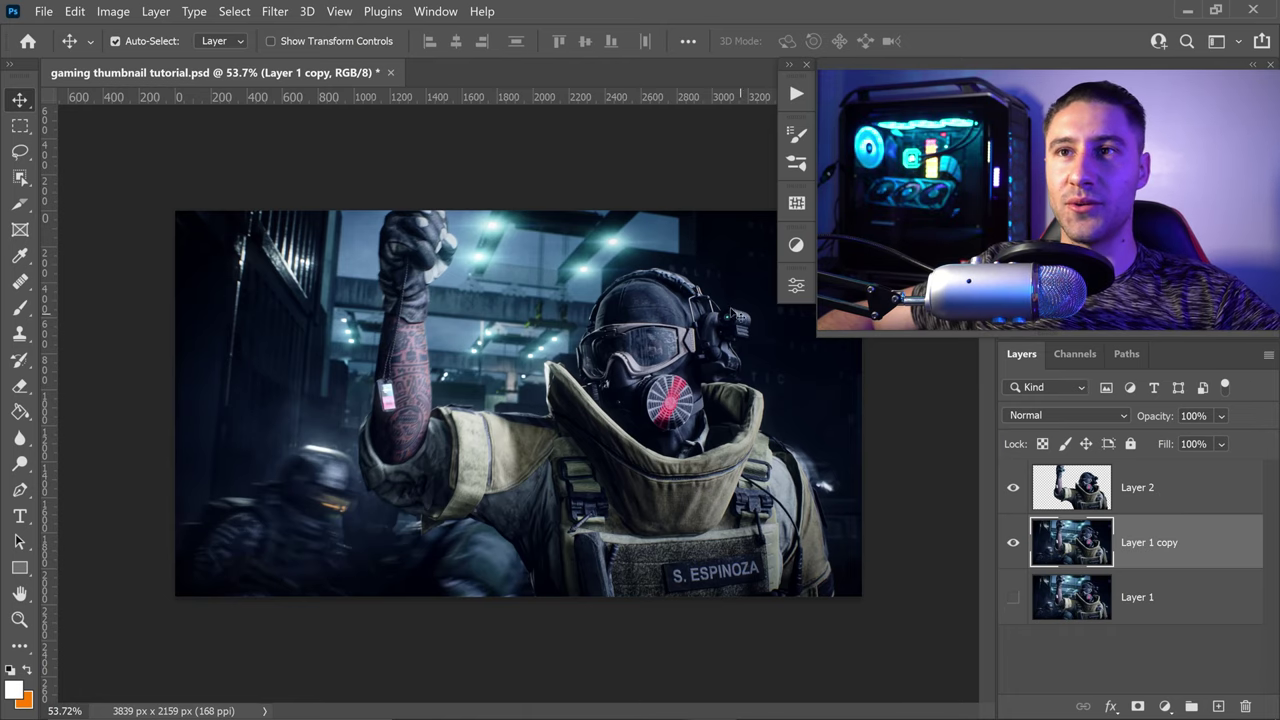
Apply a Motion Blur with angle 45 and distance 1400 to Layer 1 copy.
{"action": "left_click", "coordinate": [274, 12]}
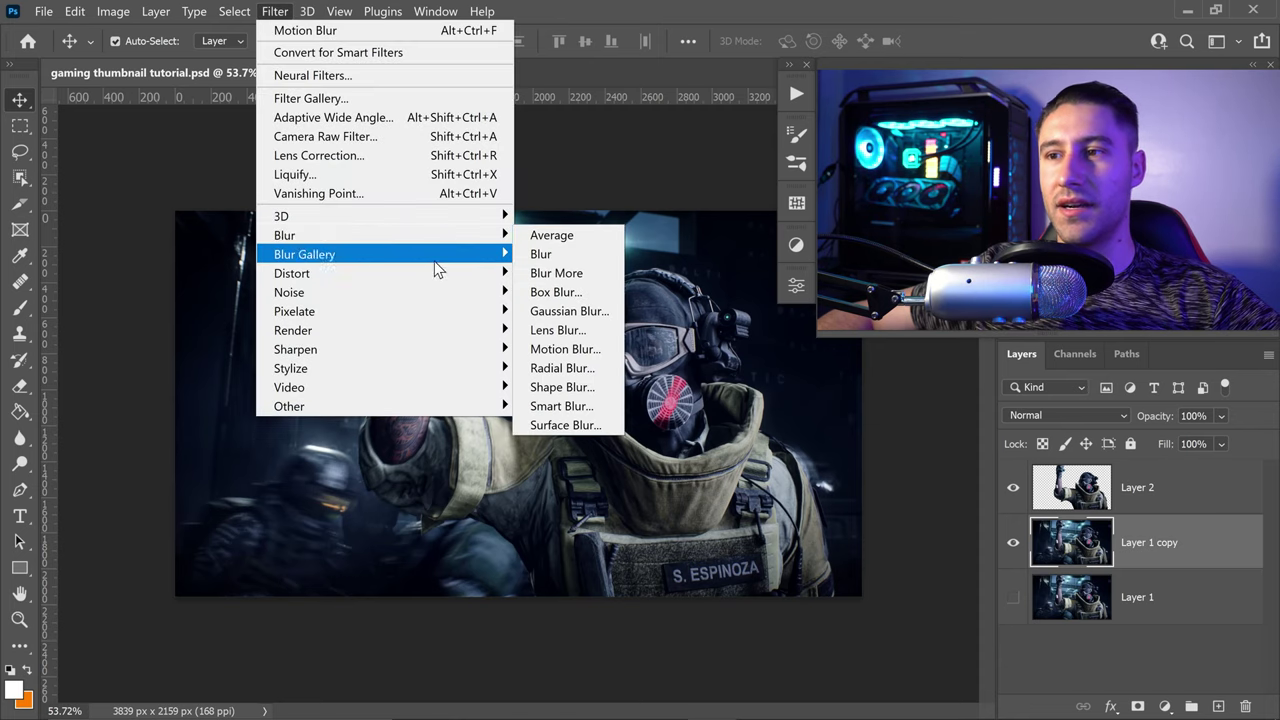
{"action": "left_click", "coordinate": [575, 348]}
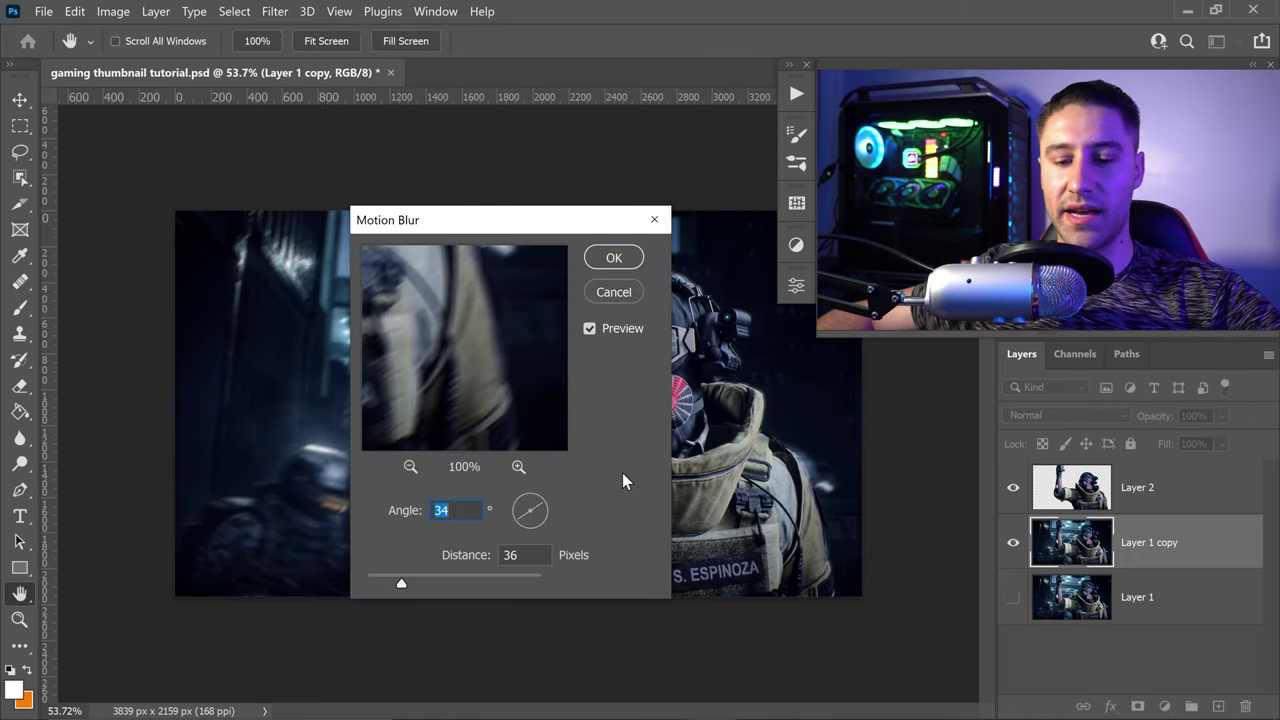
{"action": "type", "text": "45"}
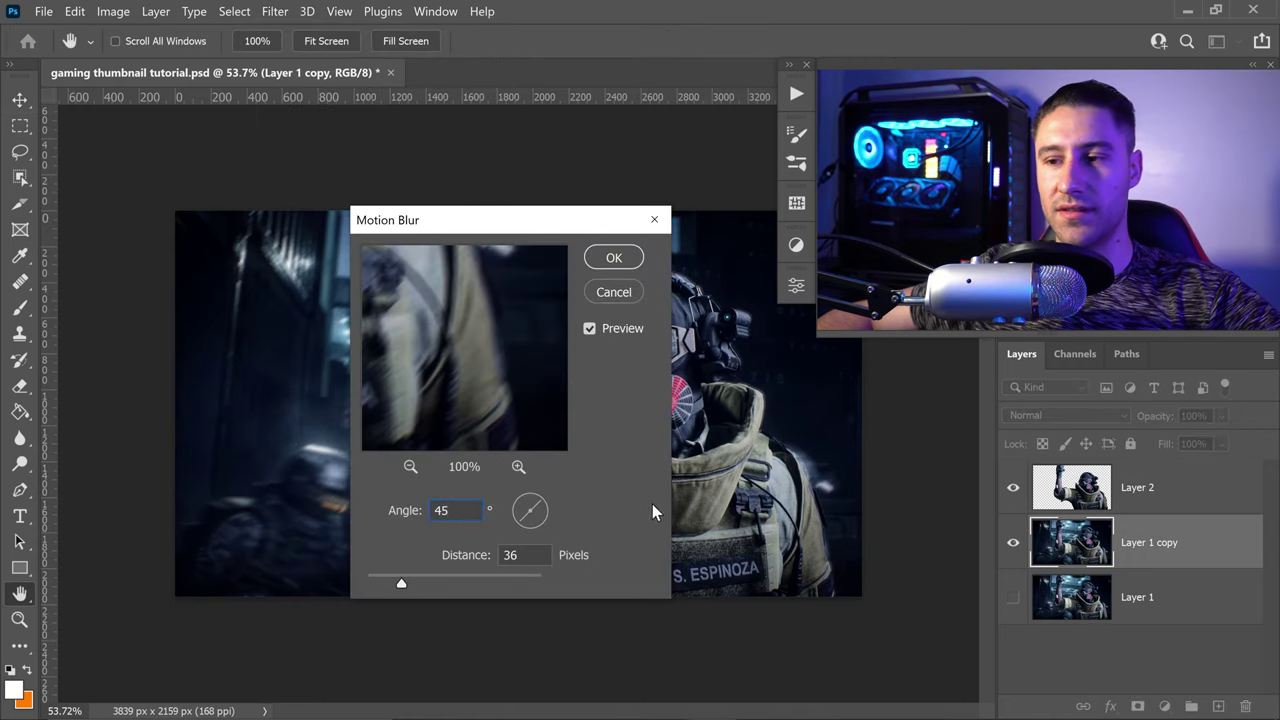
{"action": "key", "text": "Tab"}
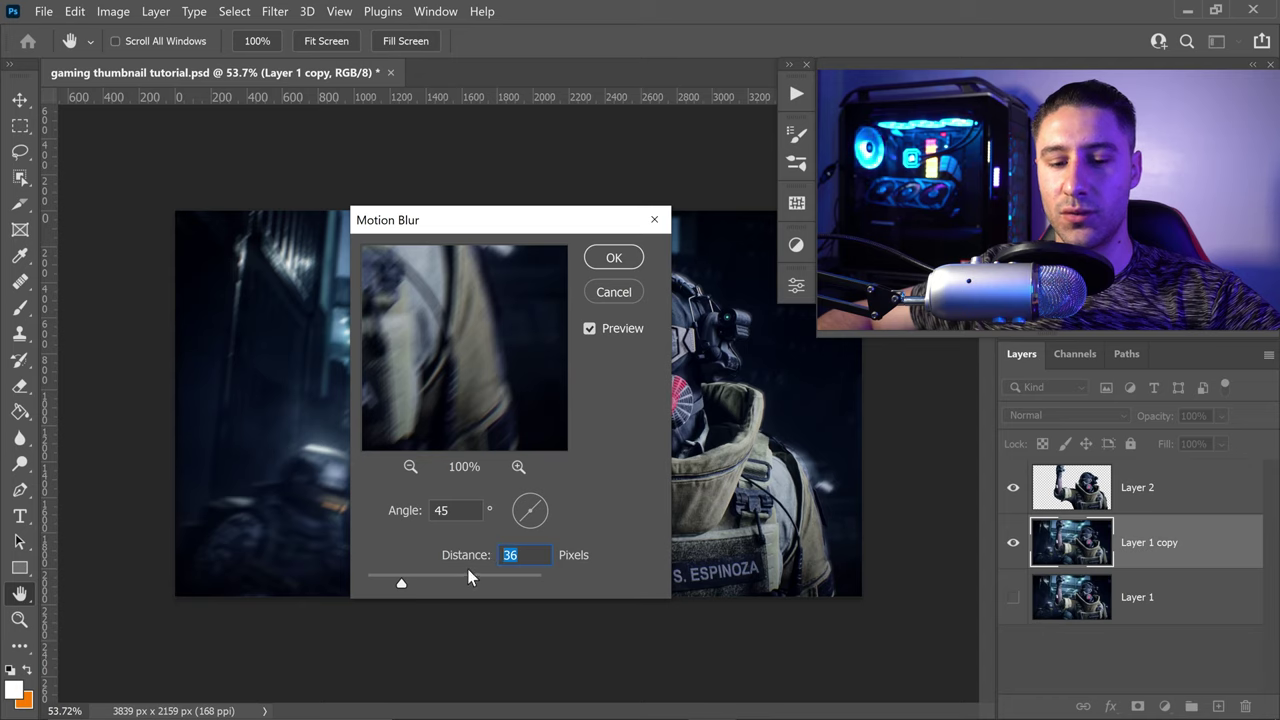
{"action": "type", "text": "1400"}
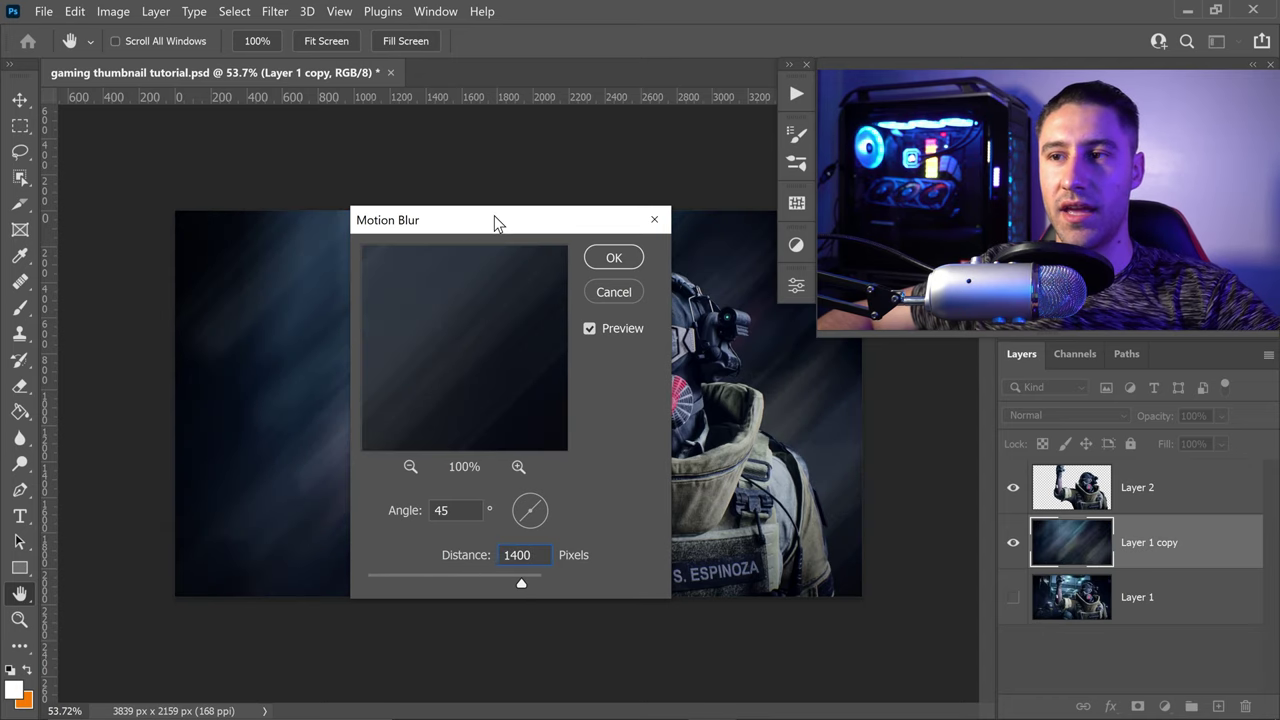
{"action": "left_click_drag", "start_coordinate": [497, 222], "coordinate": [352, 512]}
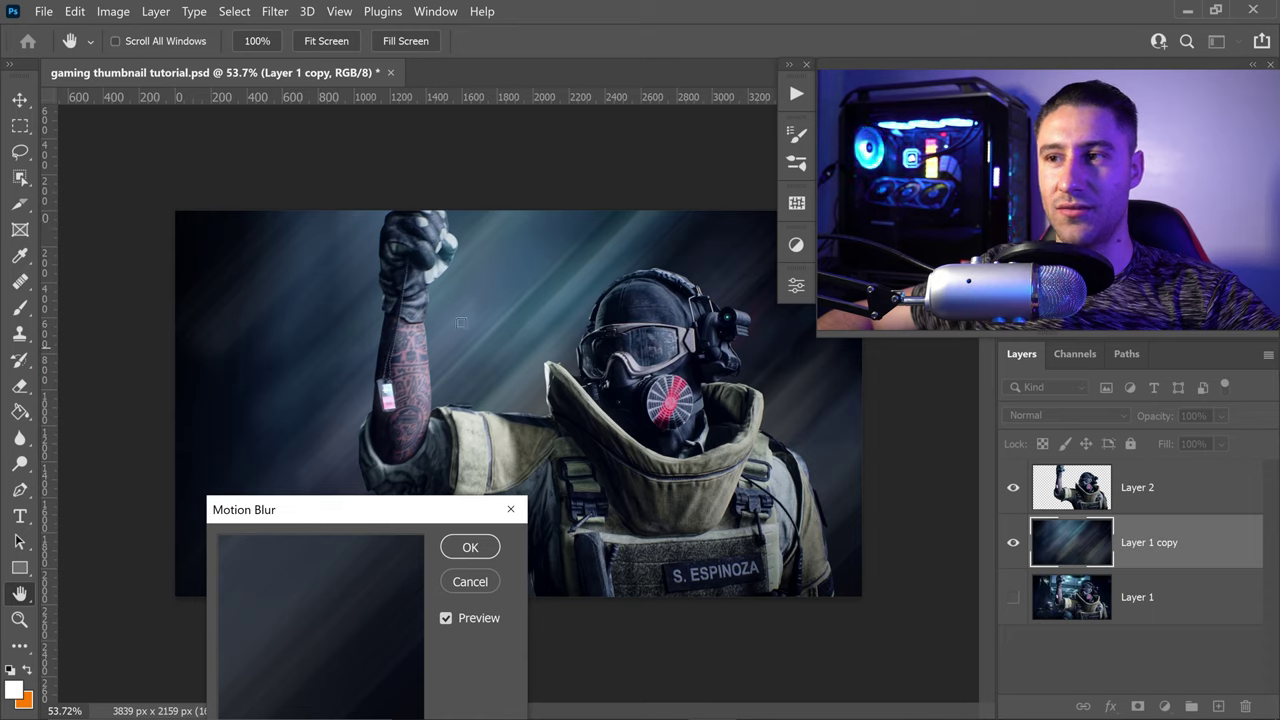
{"action": "left_click_drag", "start_coordinate": [351, 538], "coordinate": [418, 208]}
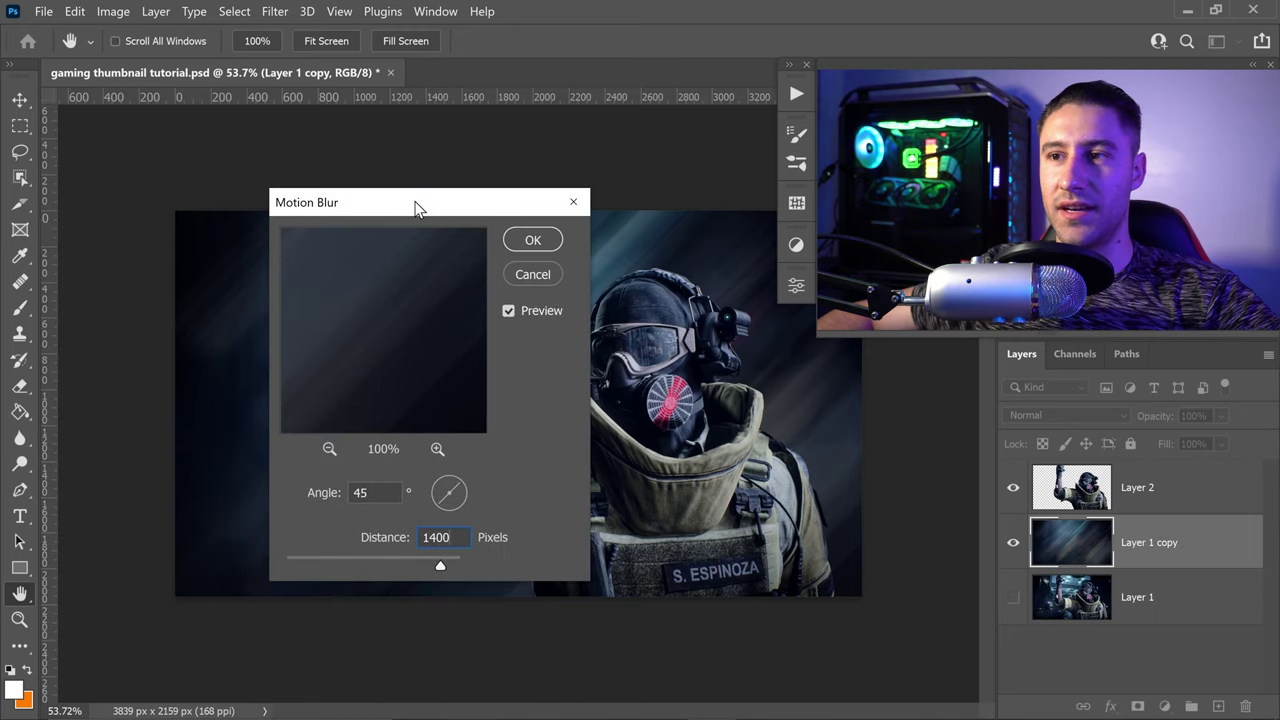
{"action": "left_click", "coordinate": [533, 241]}
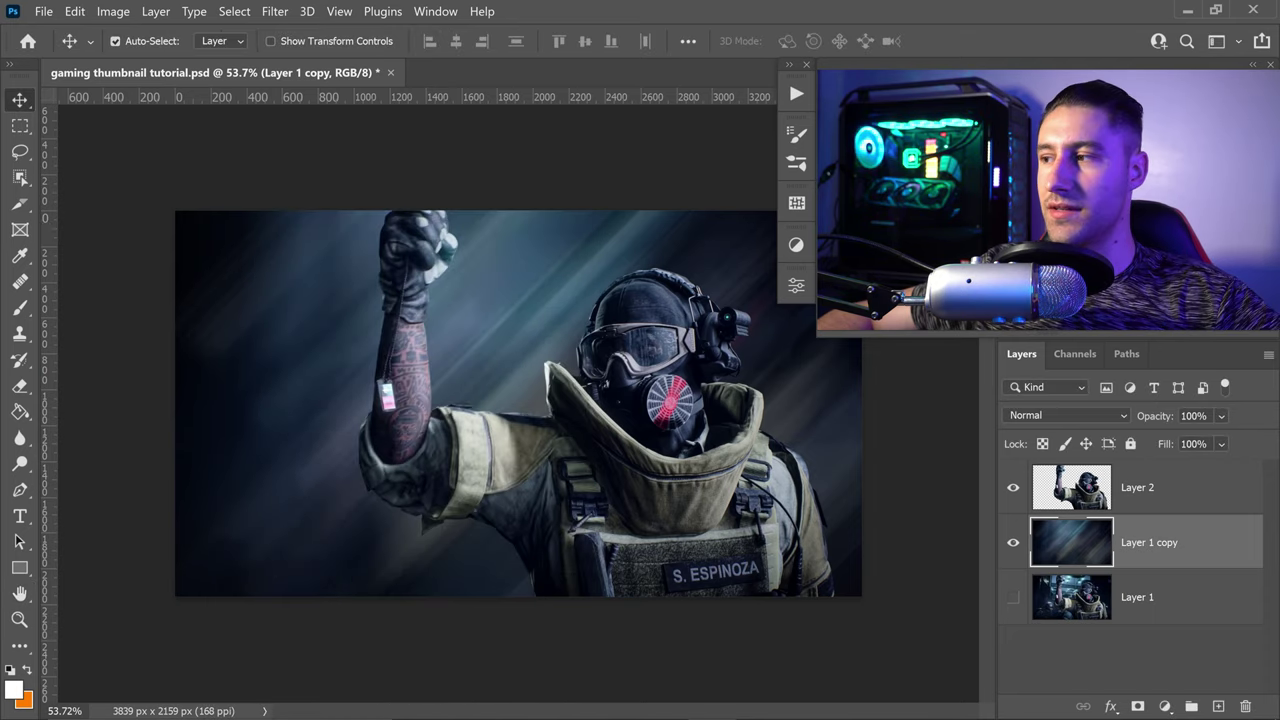
Set the blurred copy to 80% opacity and show the original Layer 1 beneath it.
{"action": "type", "text": "80"}
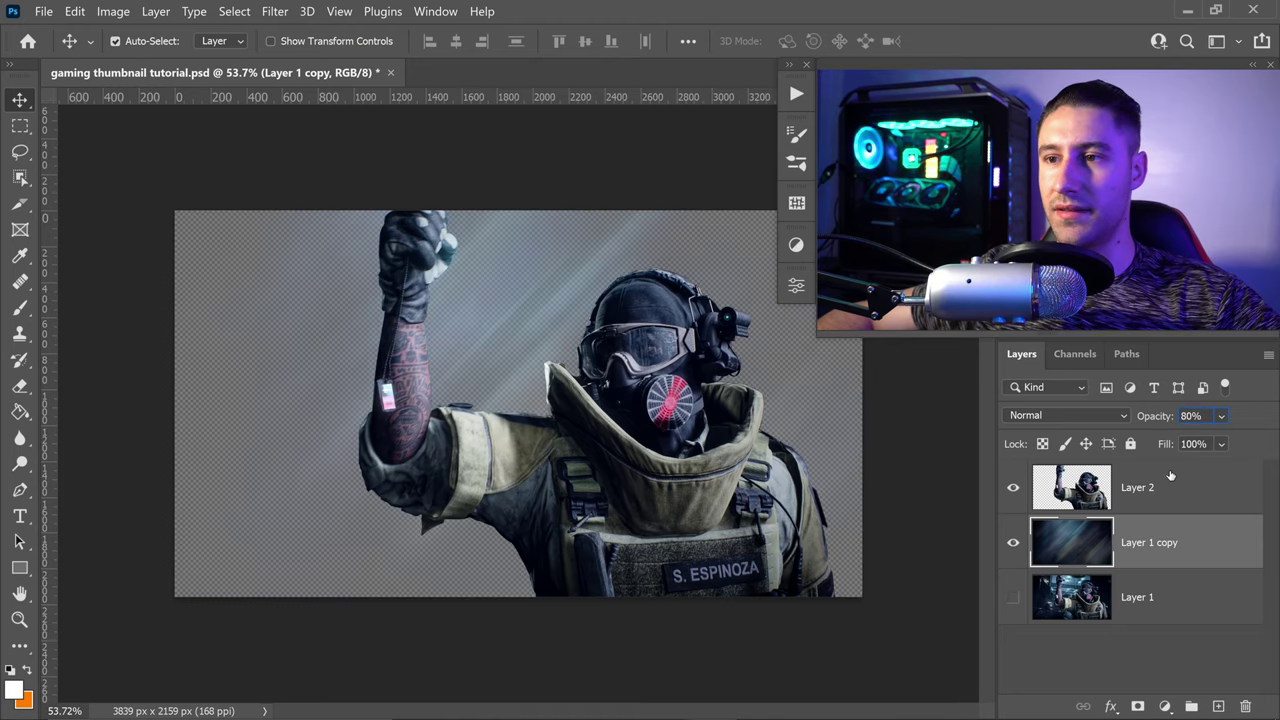
{"action": "left_click", "coordinate": [1013, 597]}
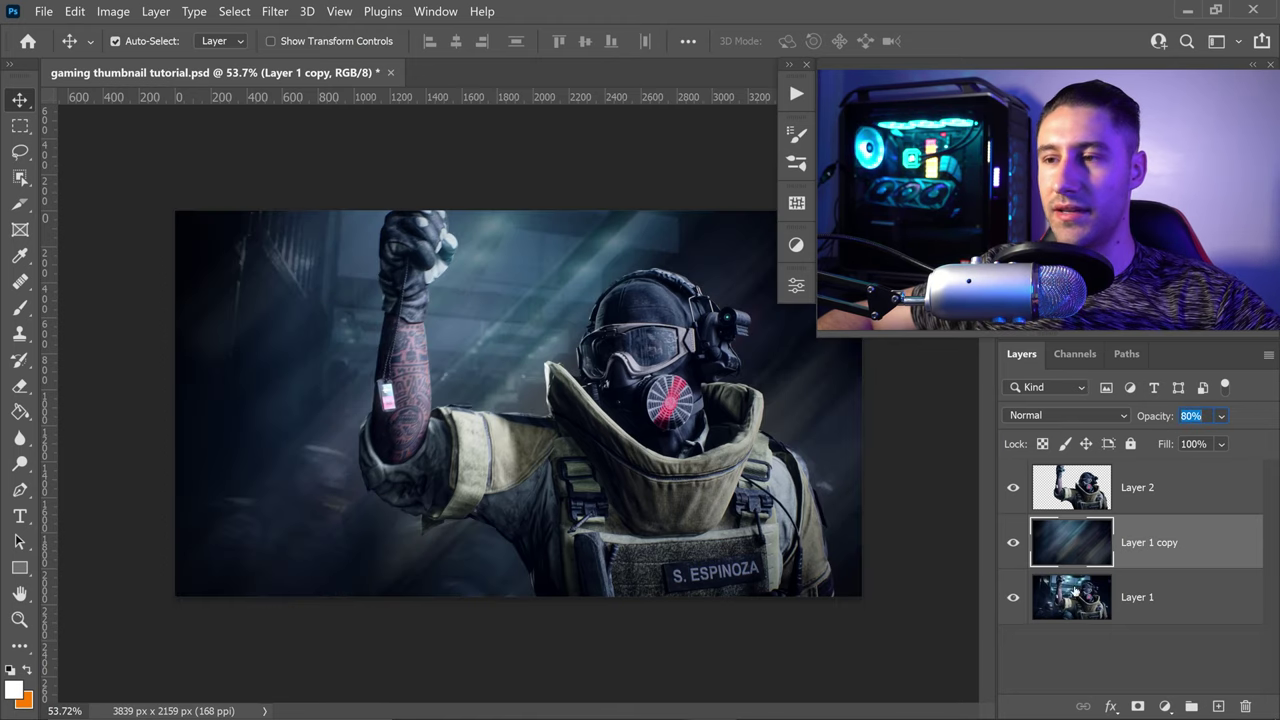
{"action": "left_click", "coordinate": [1129, 604]}
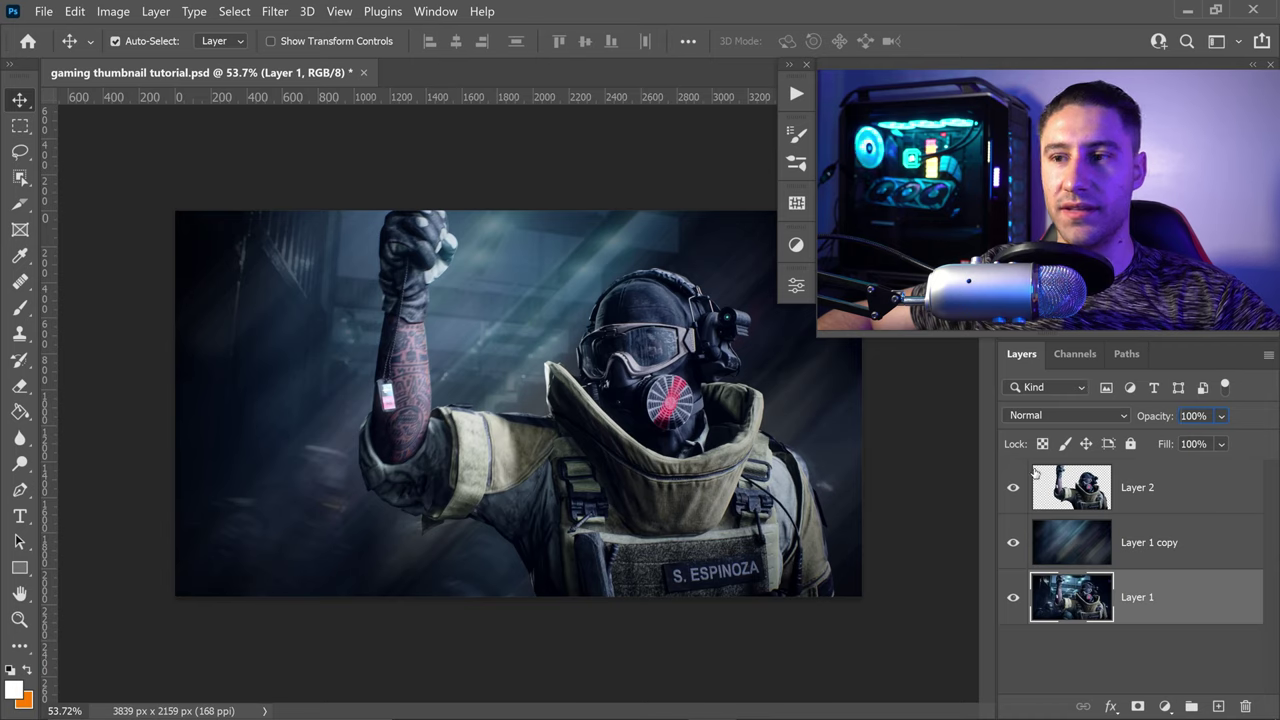
{"action": "left_click", "coordinate": [1108, 538]}
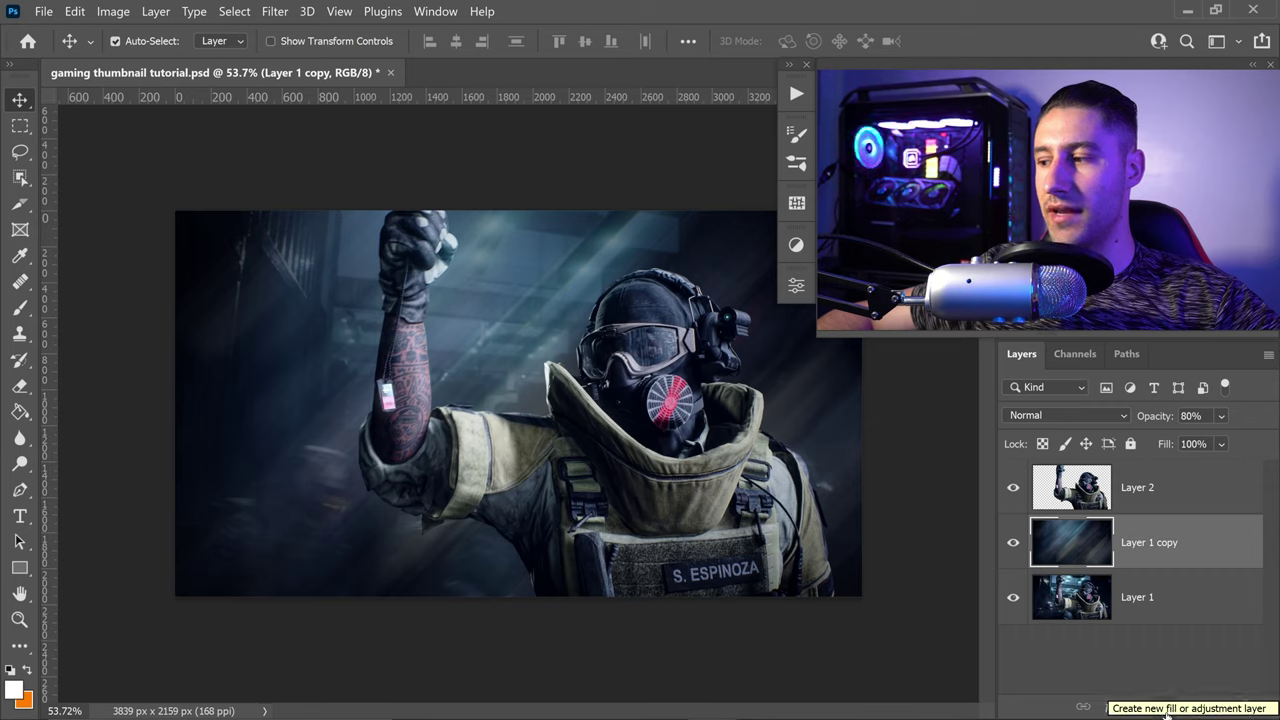
Add a Gradient Fill layer and set the gradient's left stop to FFC37C.
{"action": "left_click", "coordinate": [1168, 706]}
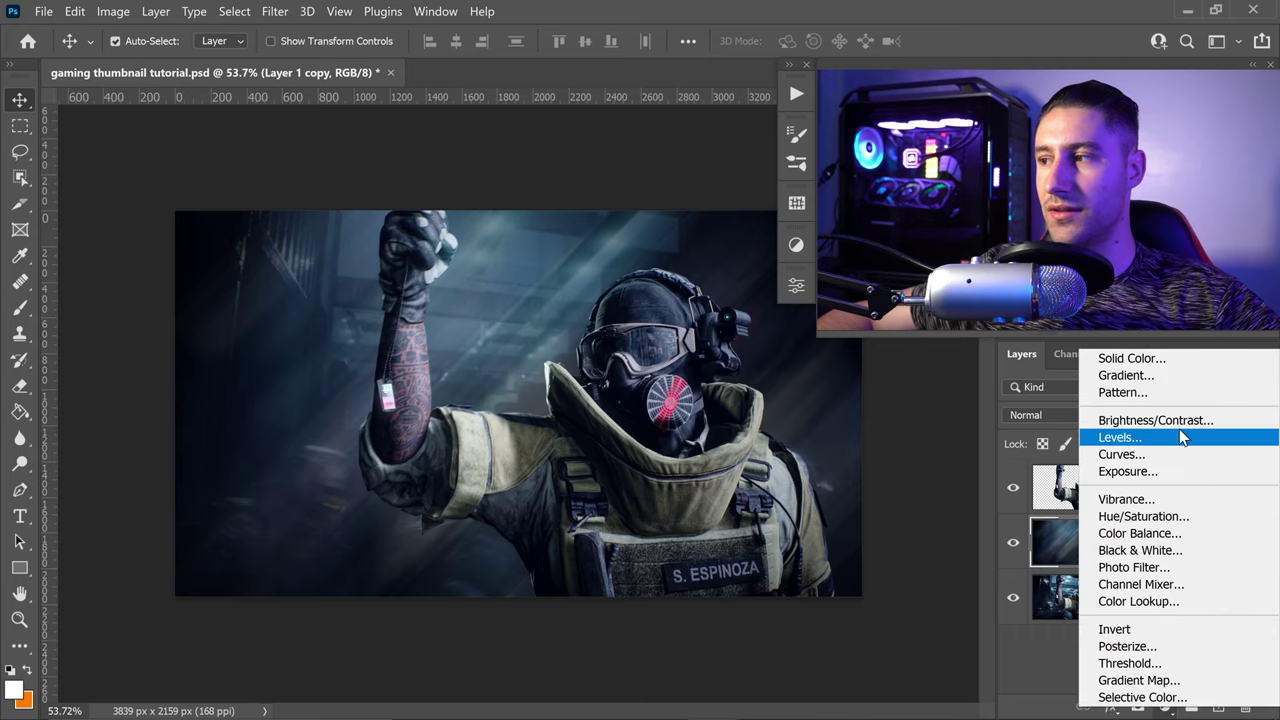
{"action": "left_click", "coordinate": [1125, 375]}
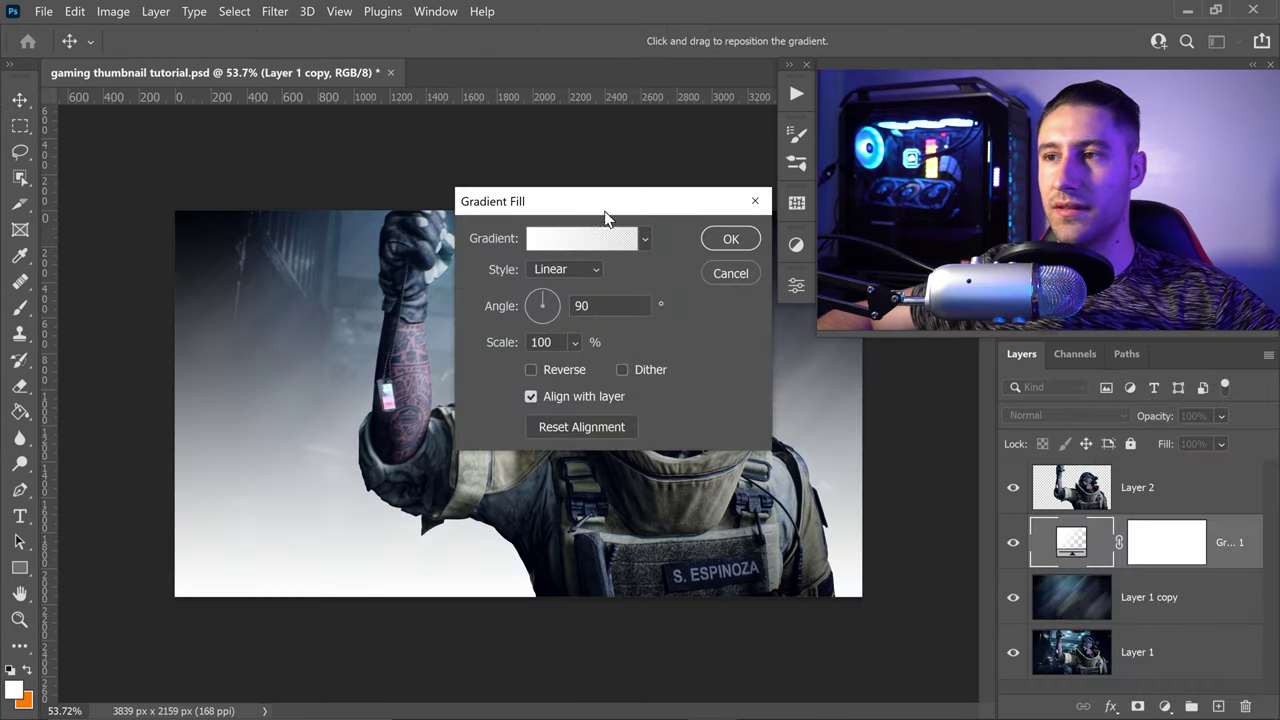
{"action": "left_click_drag", "start_coordinate": [604, 212], "coordinate": [447, 250]}
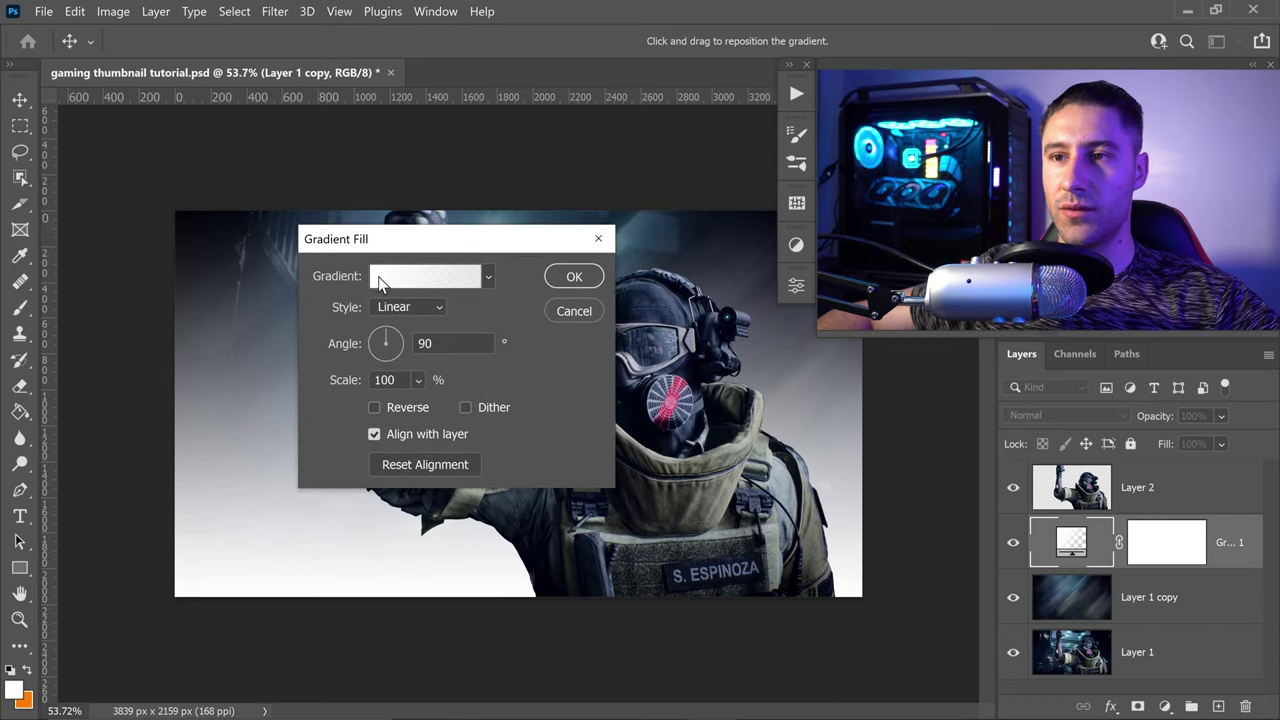
{"action": "left_click", "coordinate": [380, 283]}
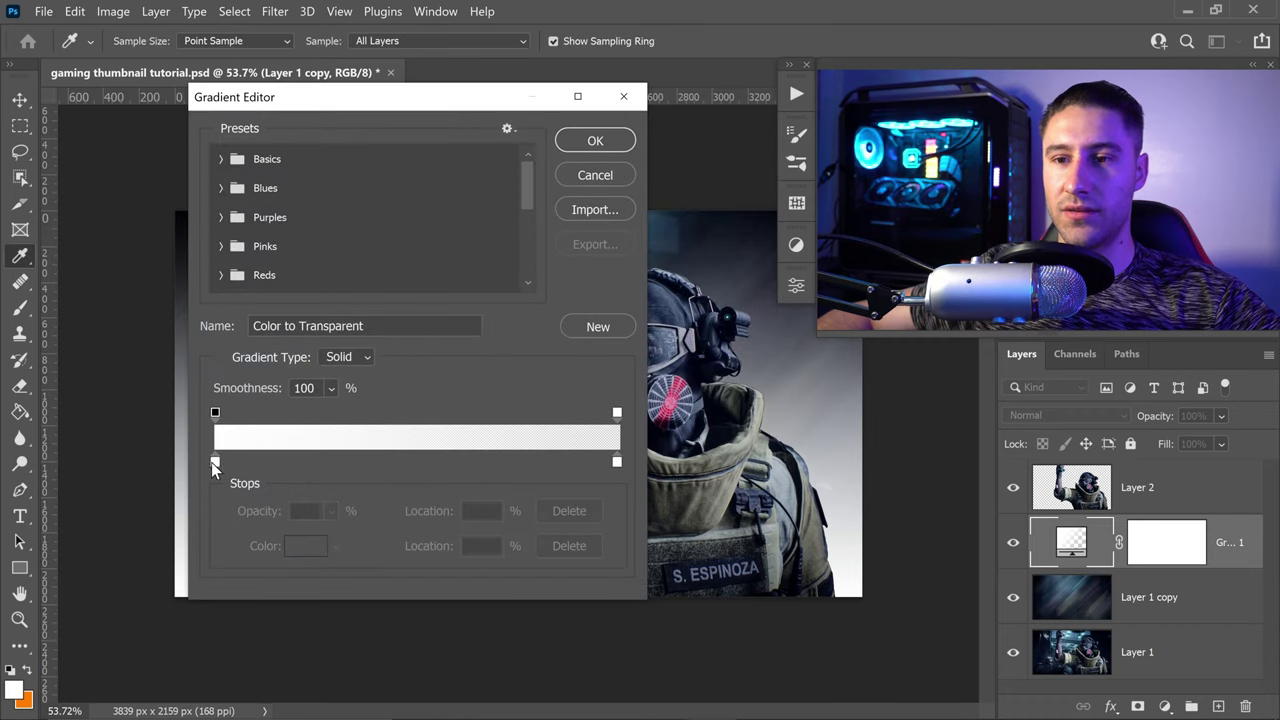
{"action": "left_click", "coordinate": [214, 462]}
{"action": "left_click", "coordinate": [306, 547]}
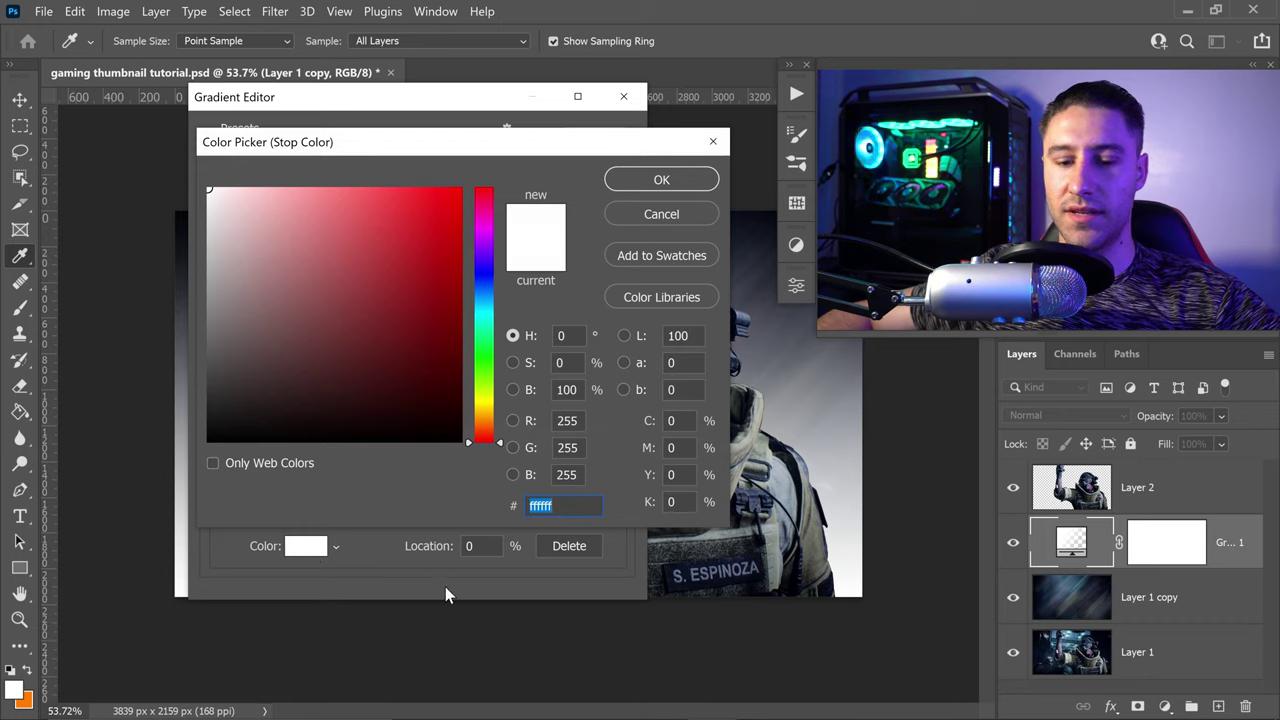
{"action": "type", "text": "FF"}
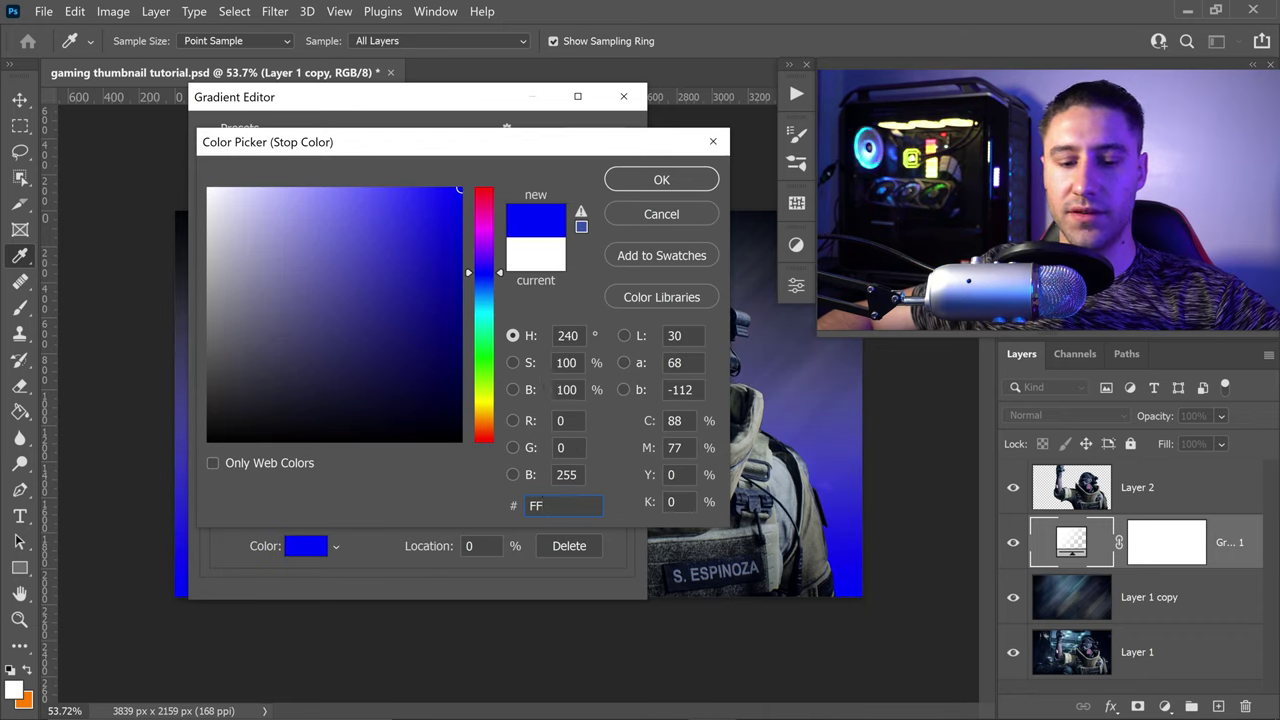
{"action": "type", "text": "C37"}
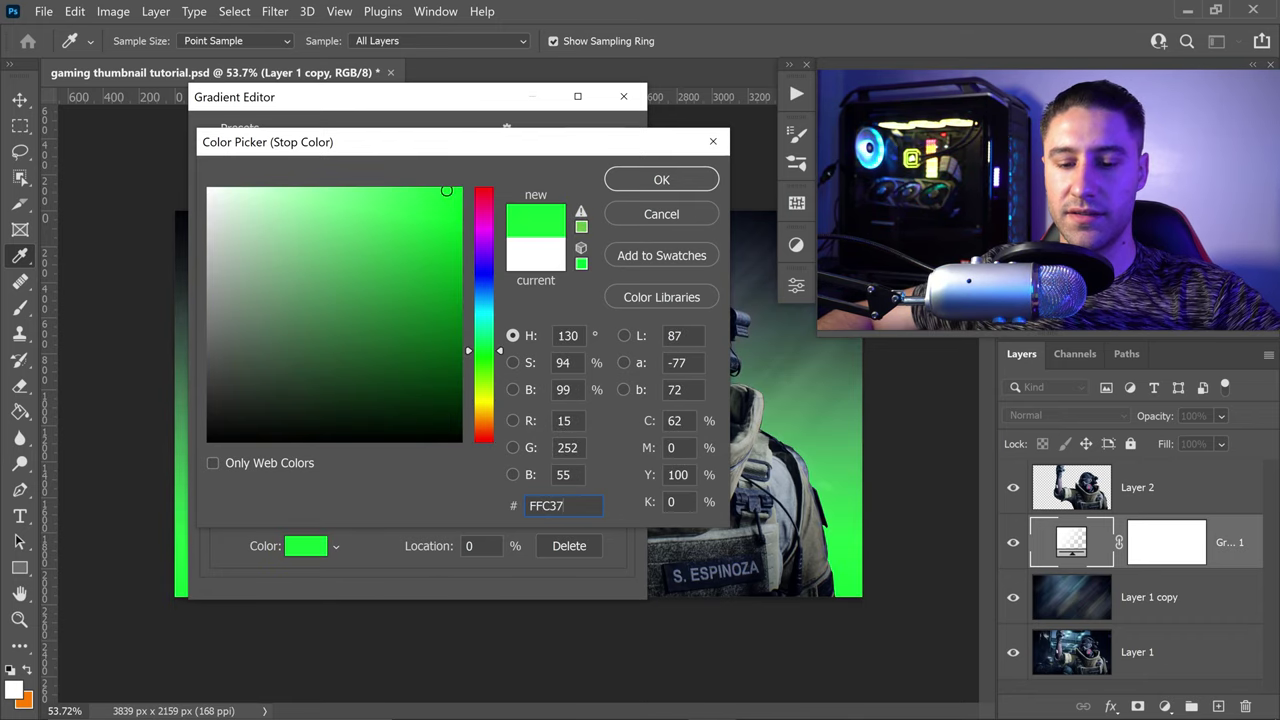
{"action": "type", "text": "C"}
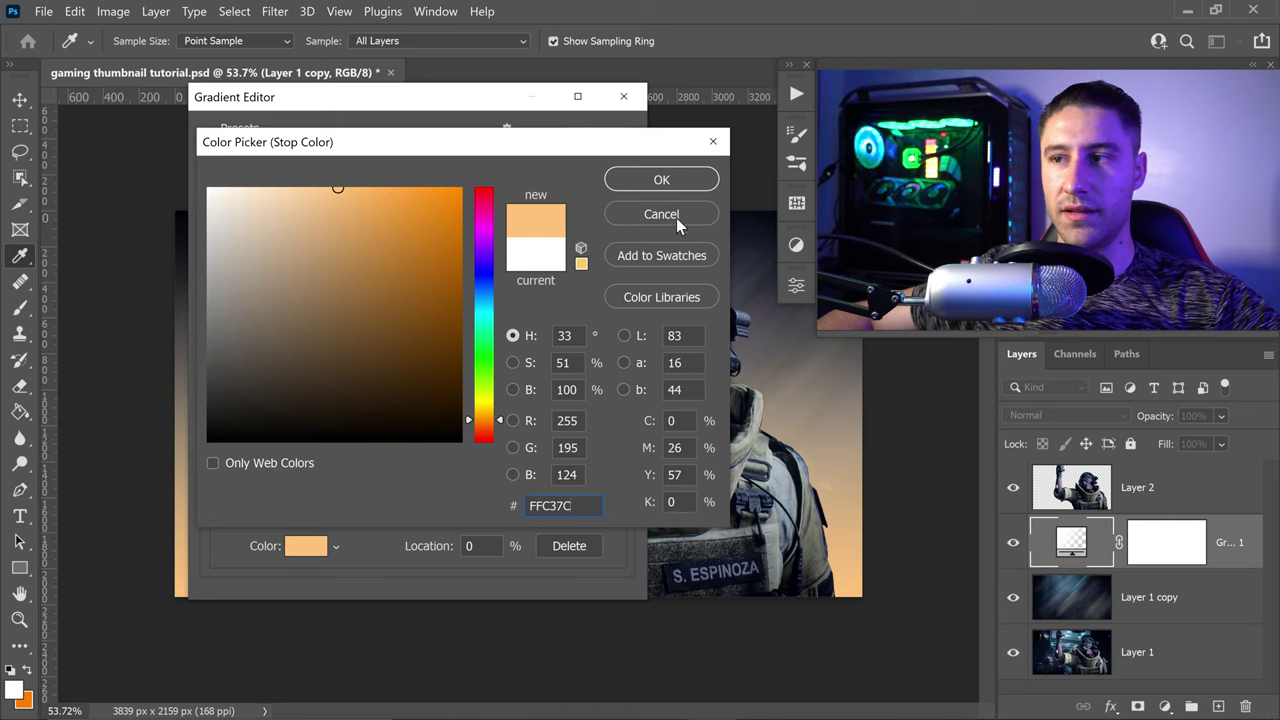
{"action": "left_click", "coordinate": [661, 179]}
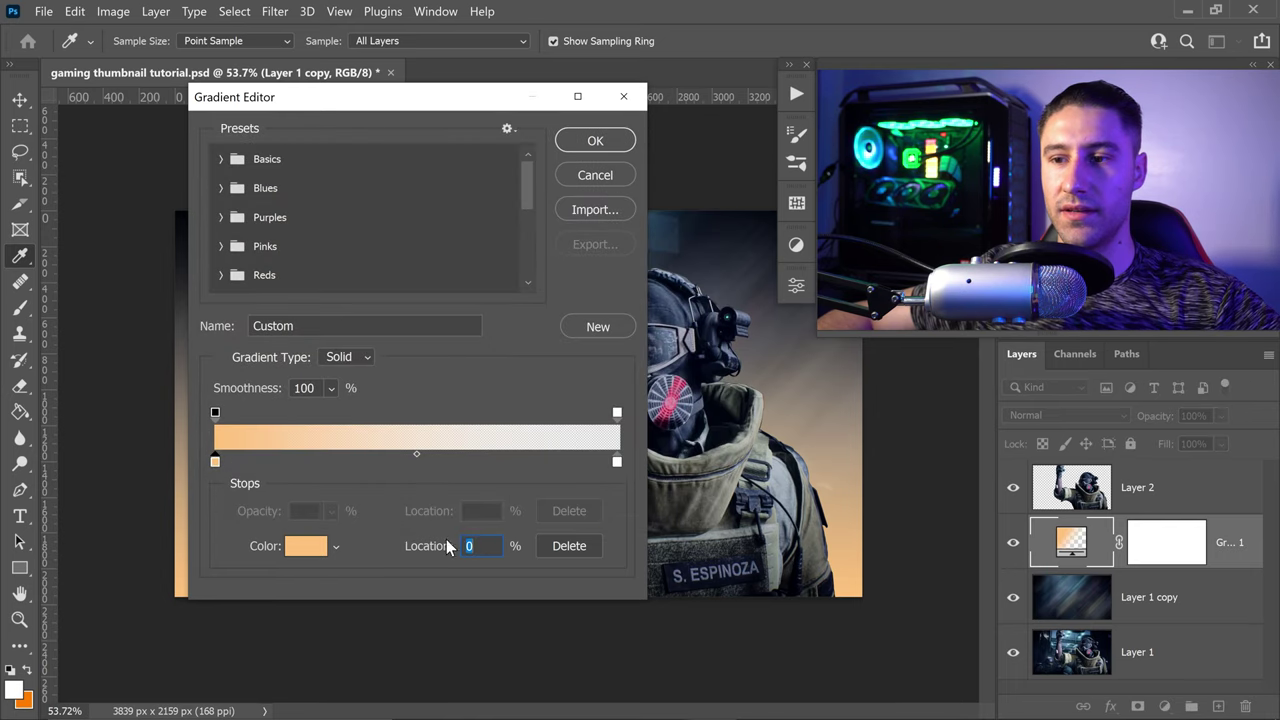
Make the gradient's right end fully opaque and colour it red d80000.
{"action": "left_click", "coordinate": [615, 461]}
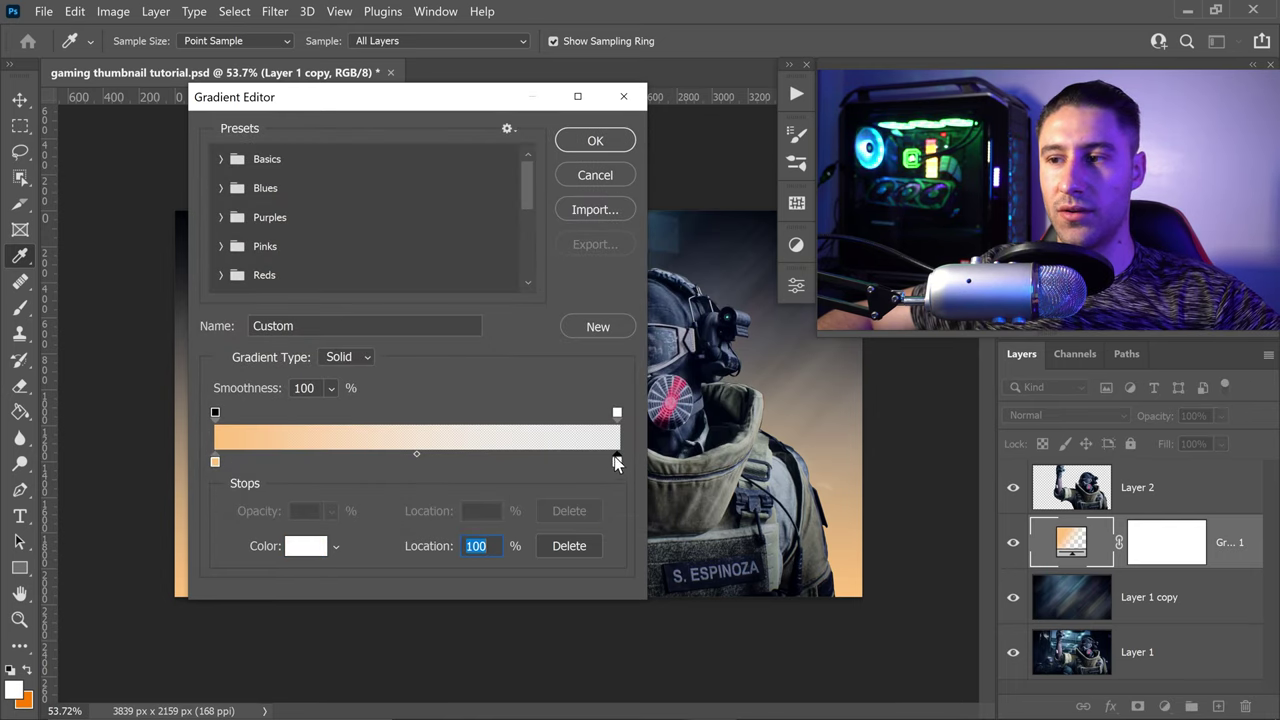
{"action": "left_click", "coordinate": [617, 412]}
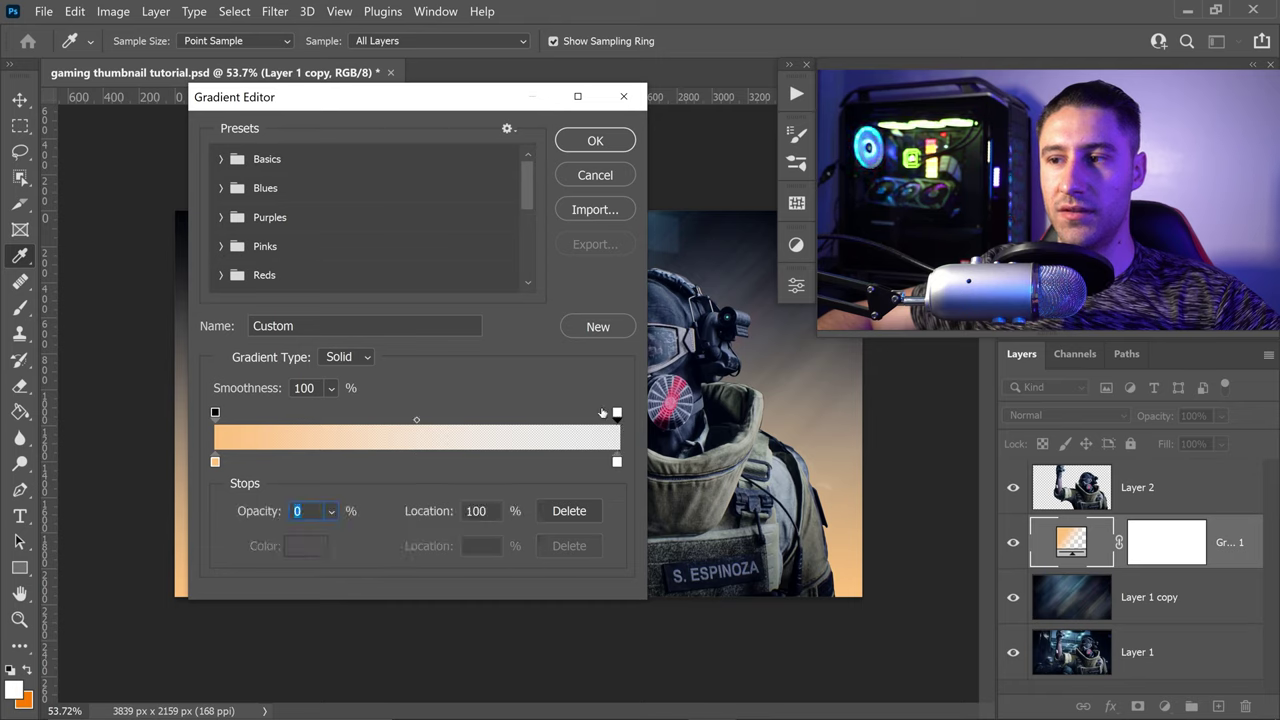
{"action": "left_click", "coordinate": [327, 510]}
{"action": "left_click_drag", "start_coordinate": [357, 534], "coordinate": [524, 536]}
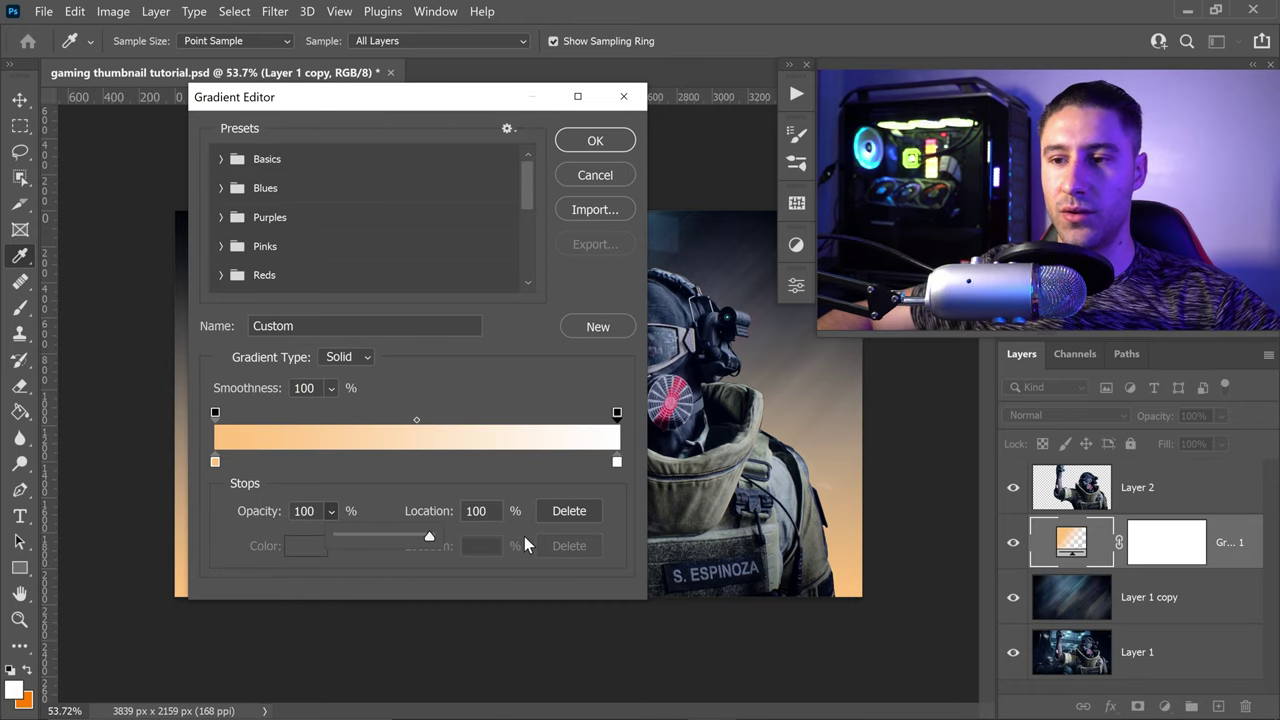
{"action": "left_click", "coordinate": [615, 462]}
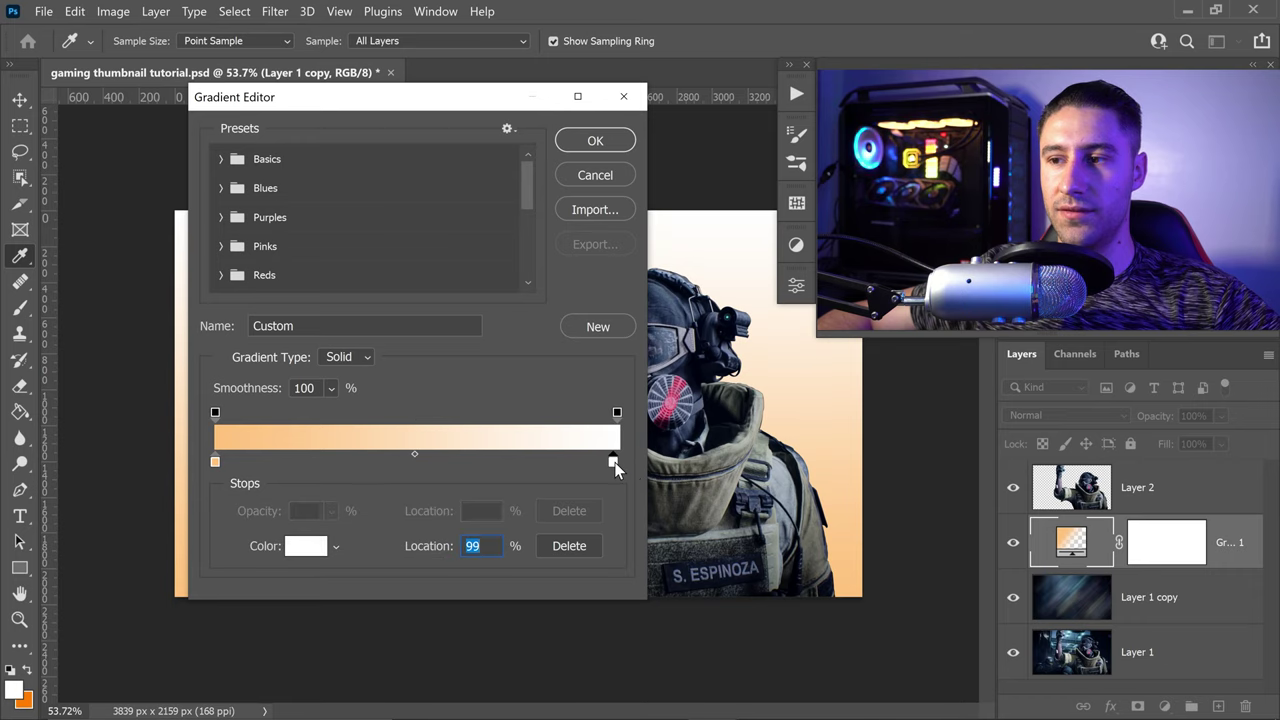
{"action": "left_click", "coordinate": [300, 547]}
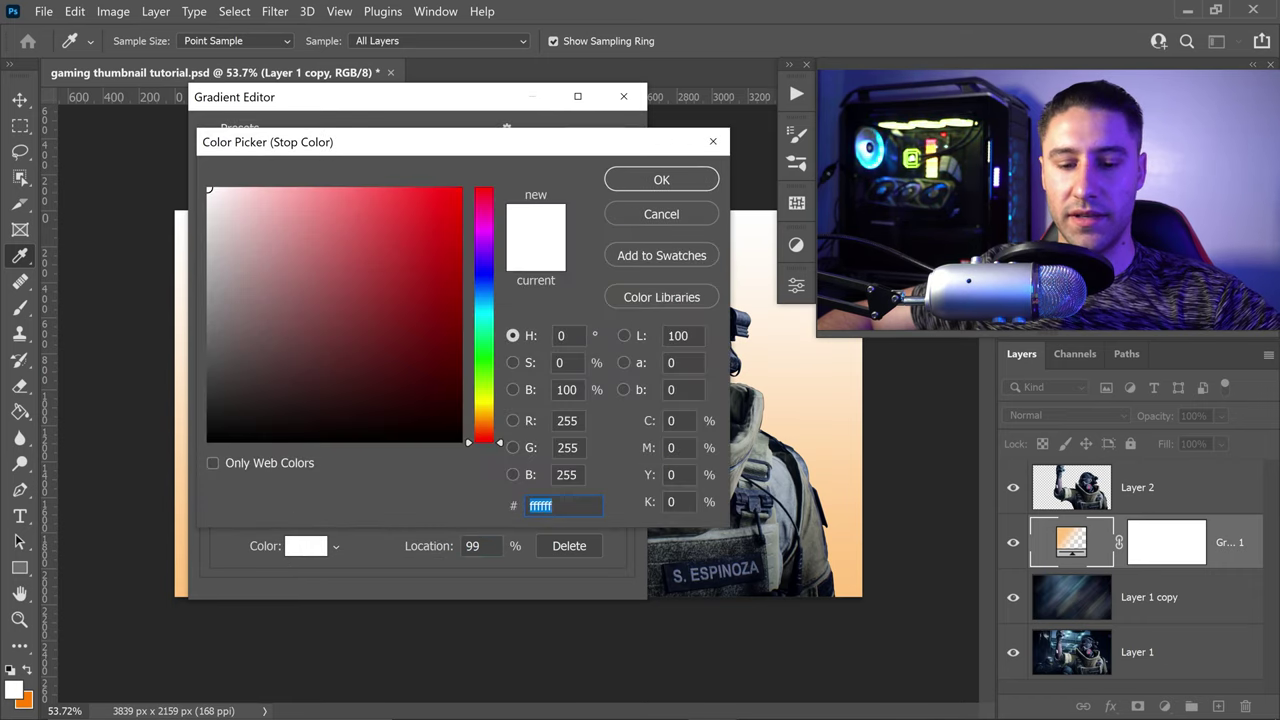
{"action": "type", "text": "d8"}
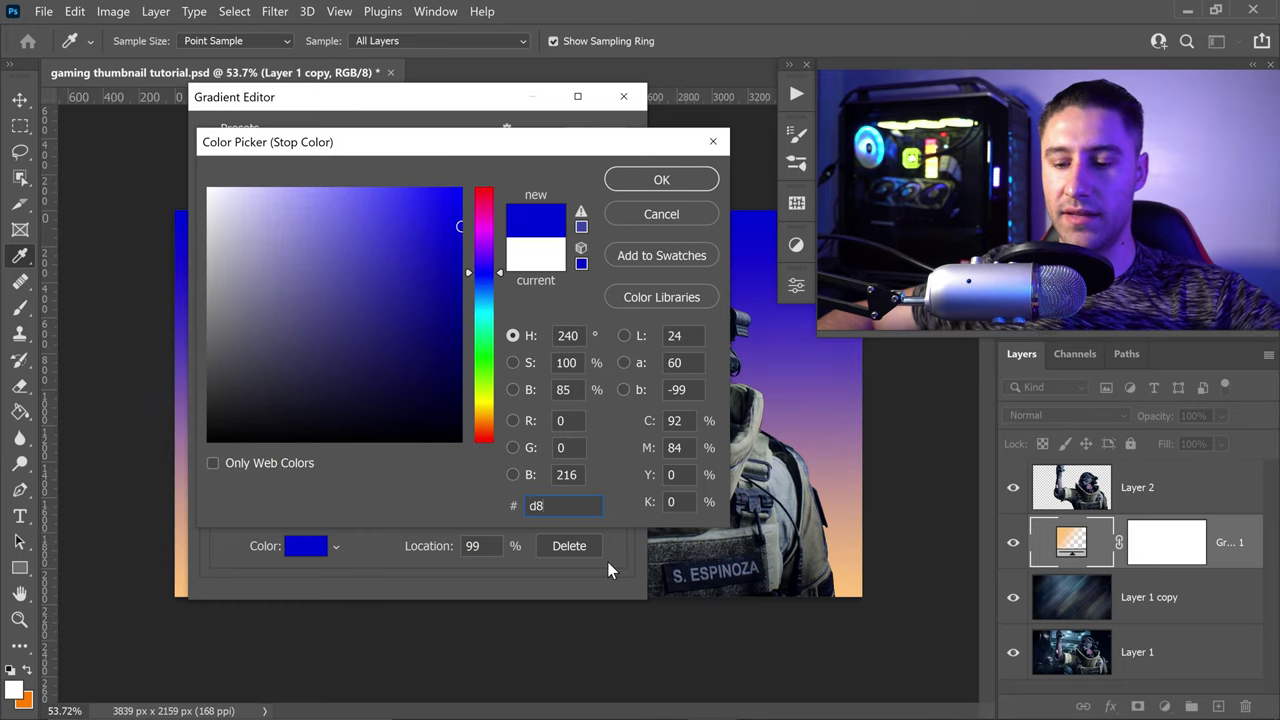
{"action": "type", "text": "00"}
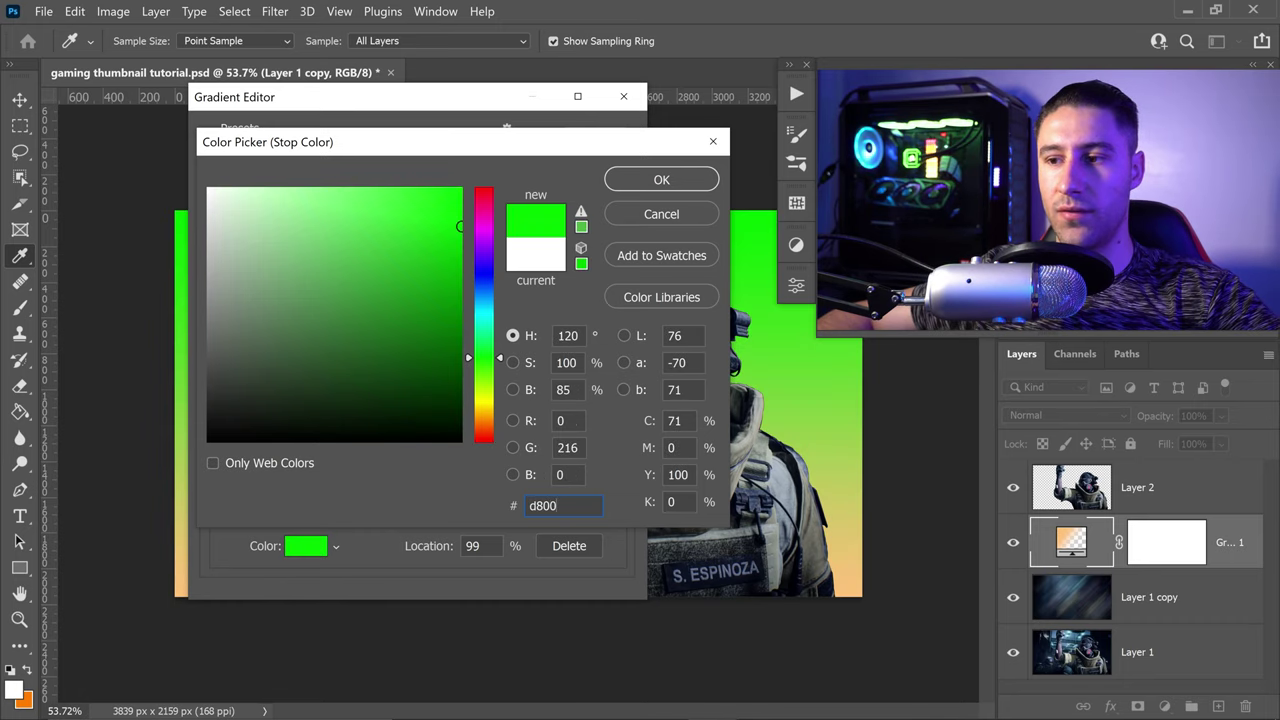
{"action": "type", "text": "00"}
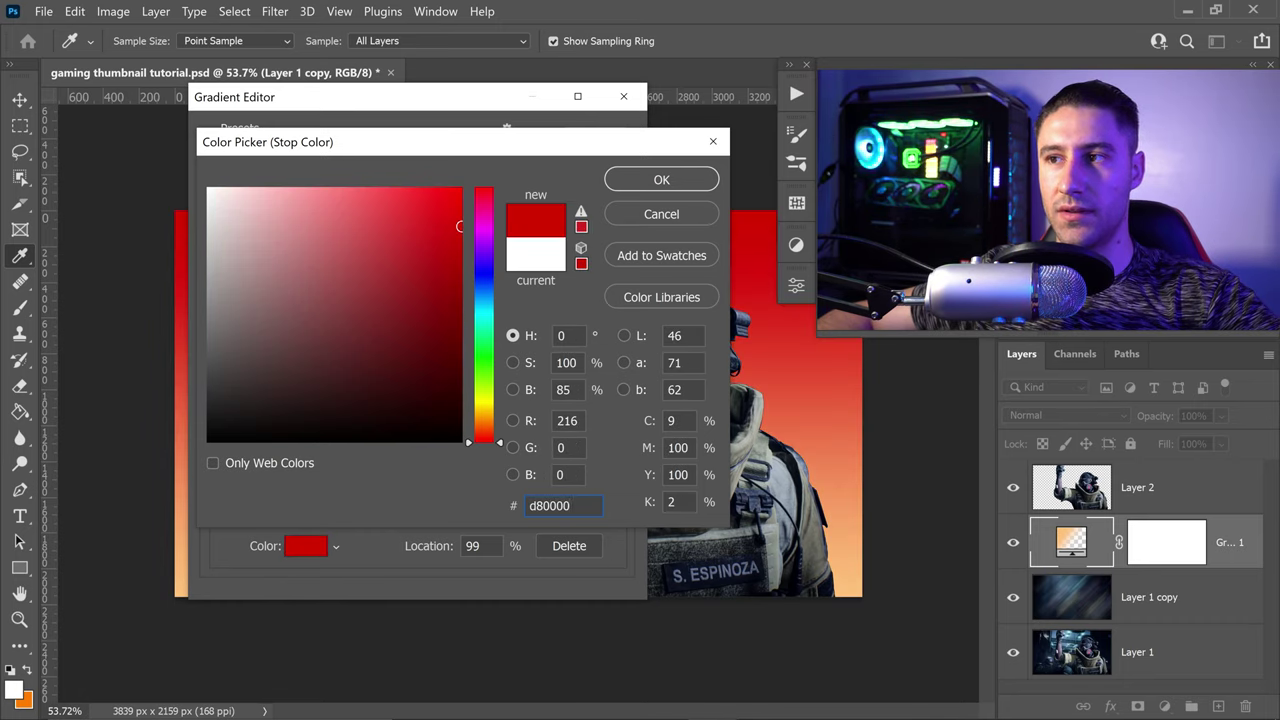
{"action": "left_click", "coordinate": [657, 181]}
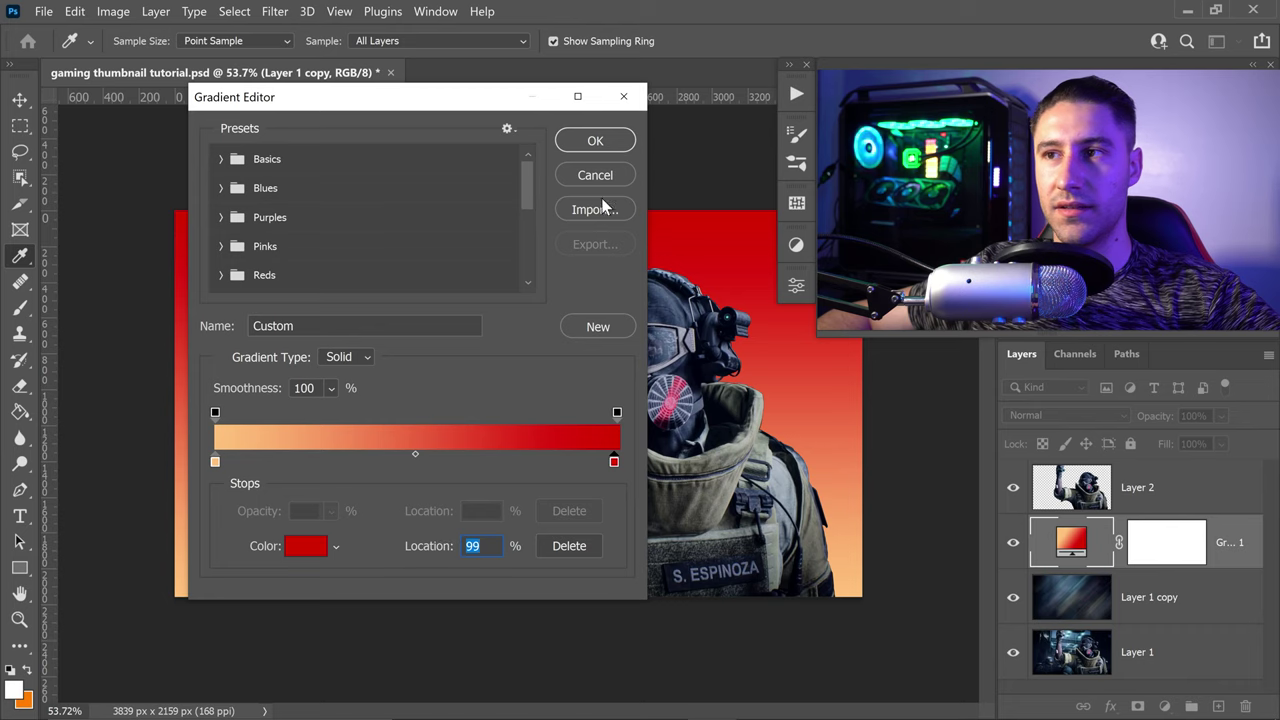
Apply the gradient fill at an angle of -86.54°.
{"action": "left_click", "coordinate": [595, 141]}
{"action": "double_click", "coordinate": [455, 343]}
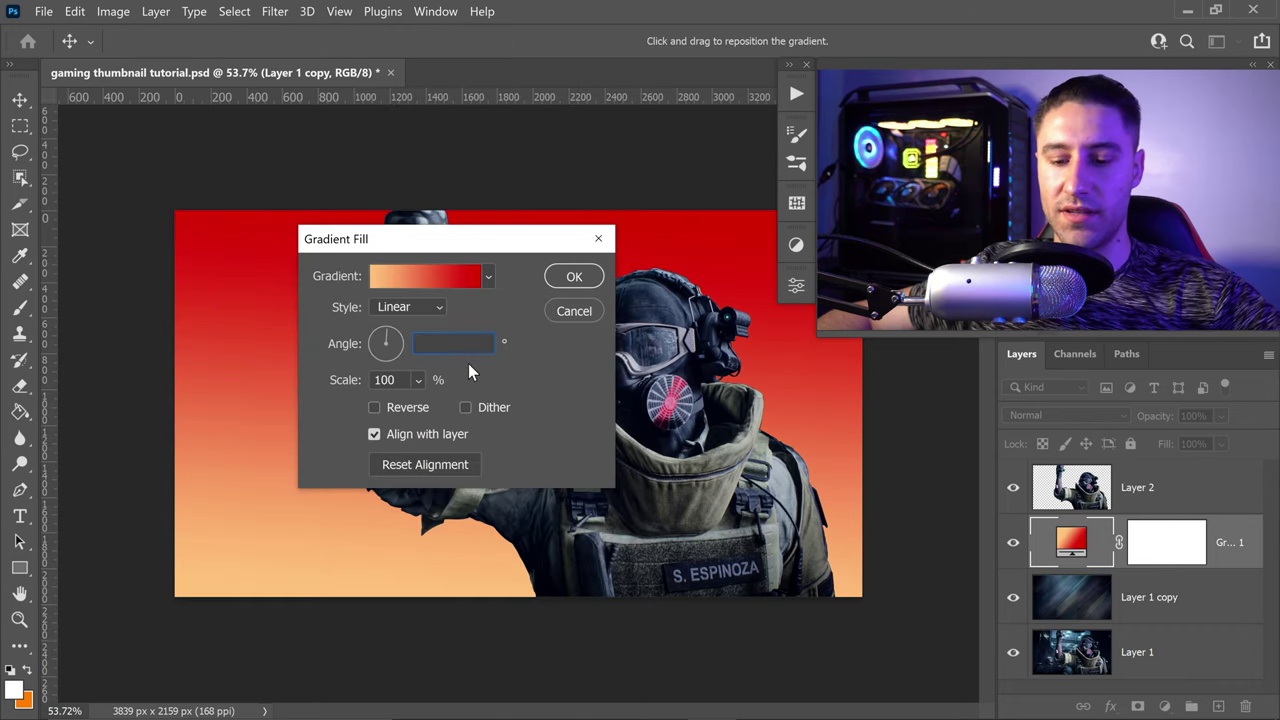
{"action": "type", "text": "-86.54"}
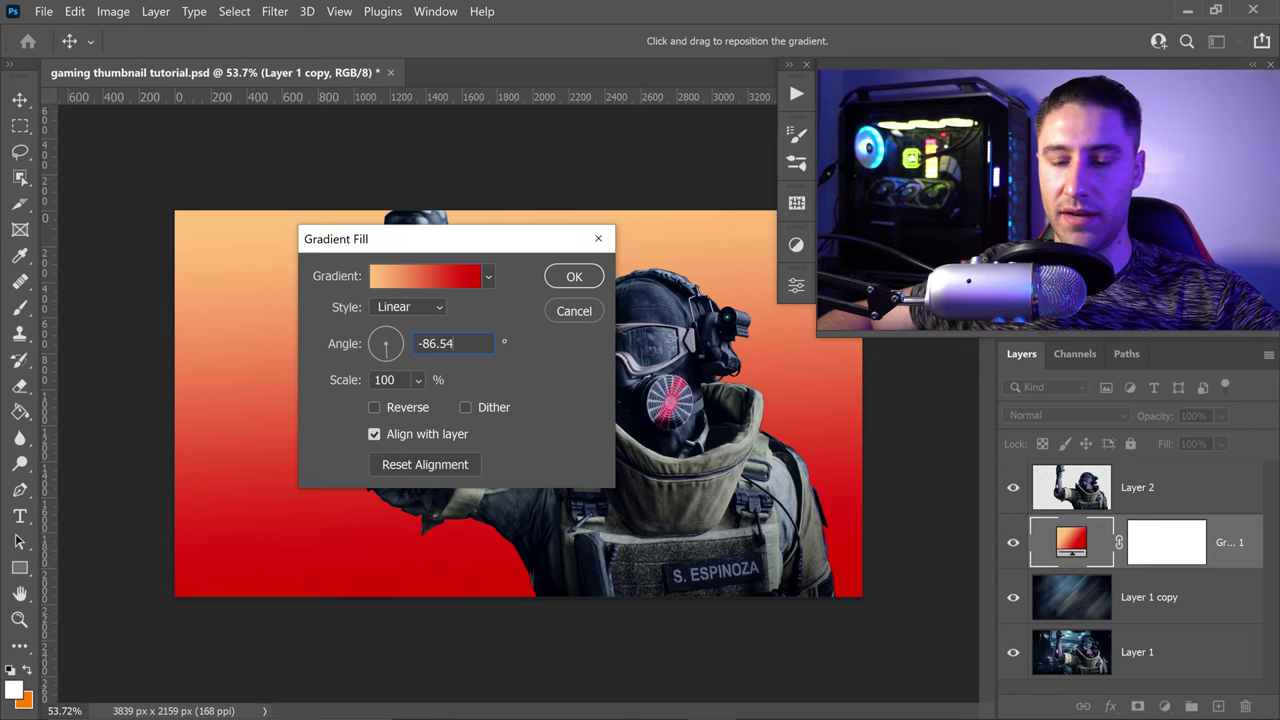
{"action": "left_click", "coordinate": [575, 278]}
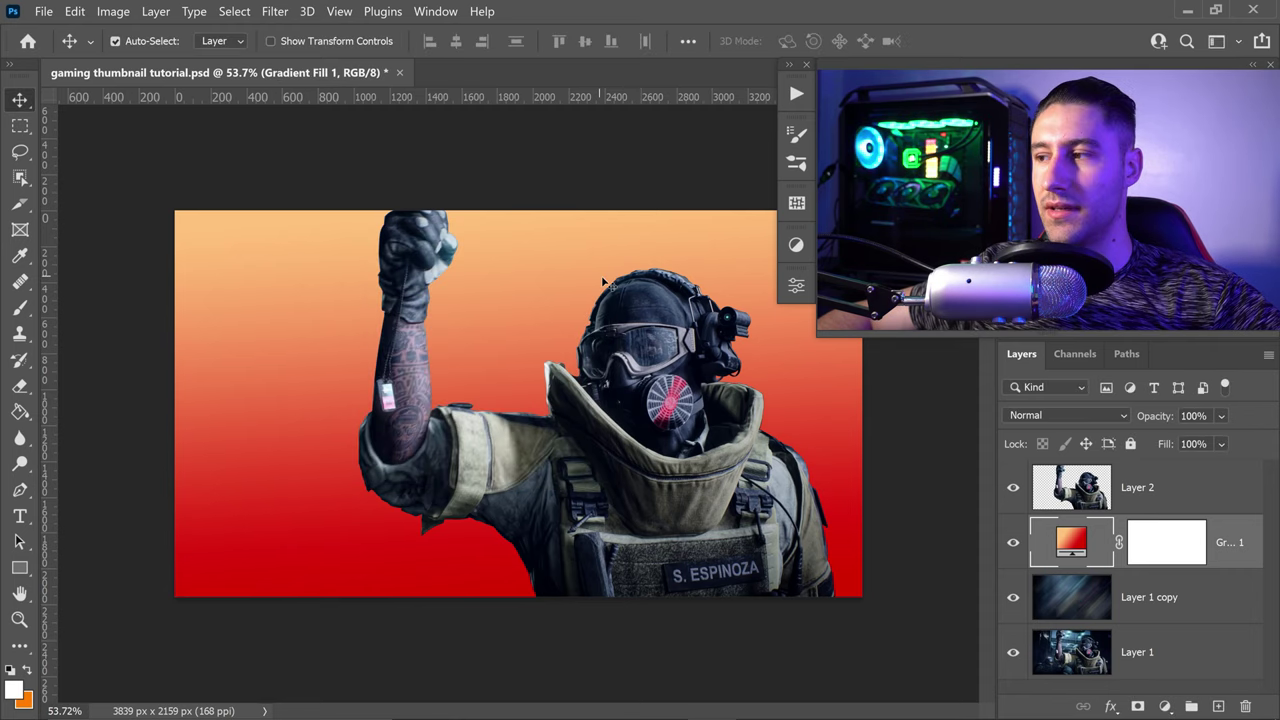
Set the gradient layer to Vivid Light and type GAMING in a text box across the top.
{"action": "left_click", "coordinate": [1072, 413]}
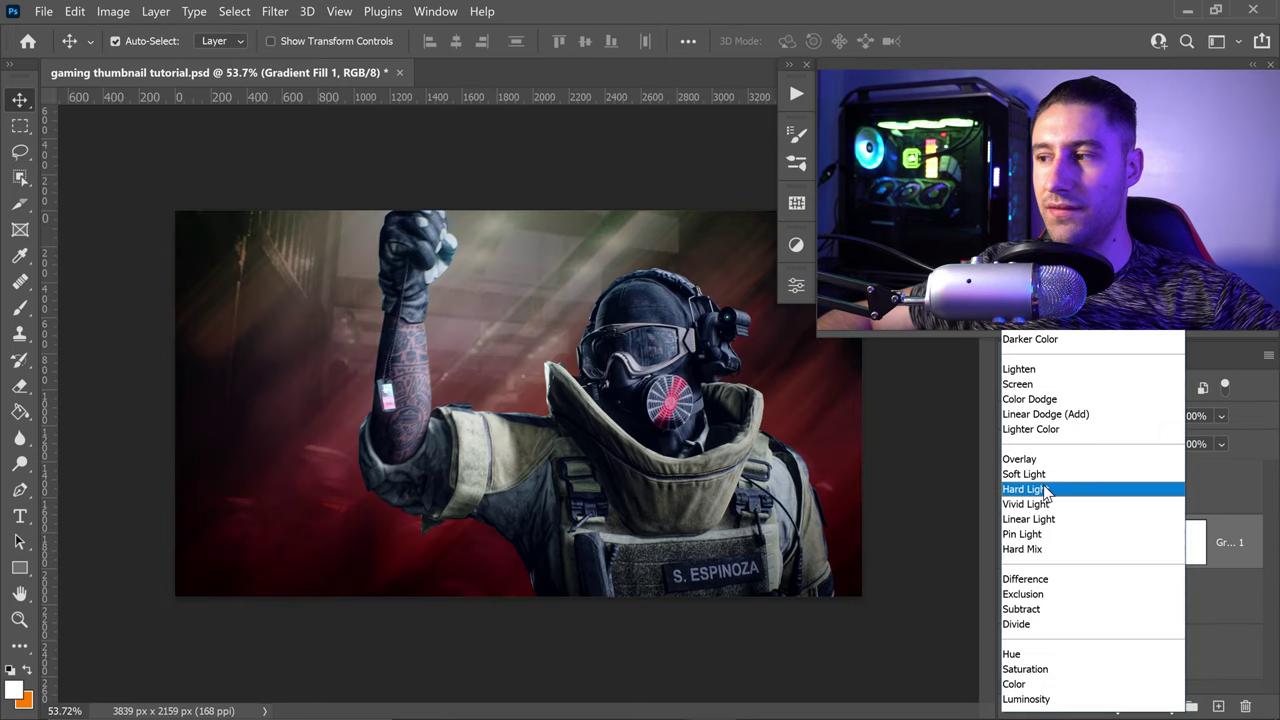
{"action": "left_click", "coordinate": [1040, 508]}
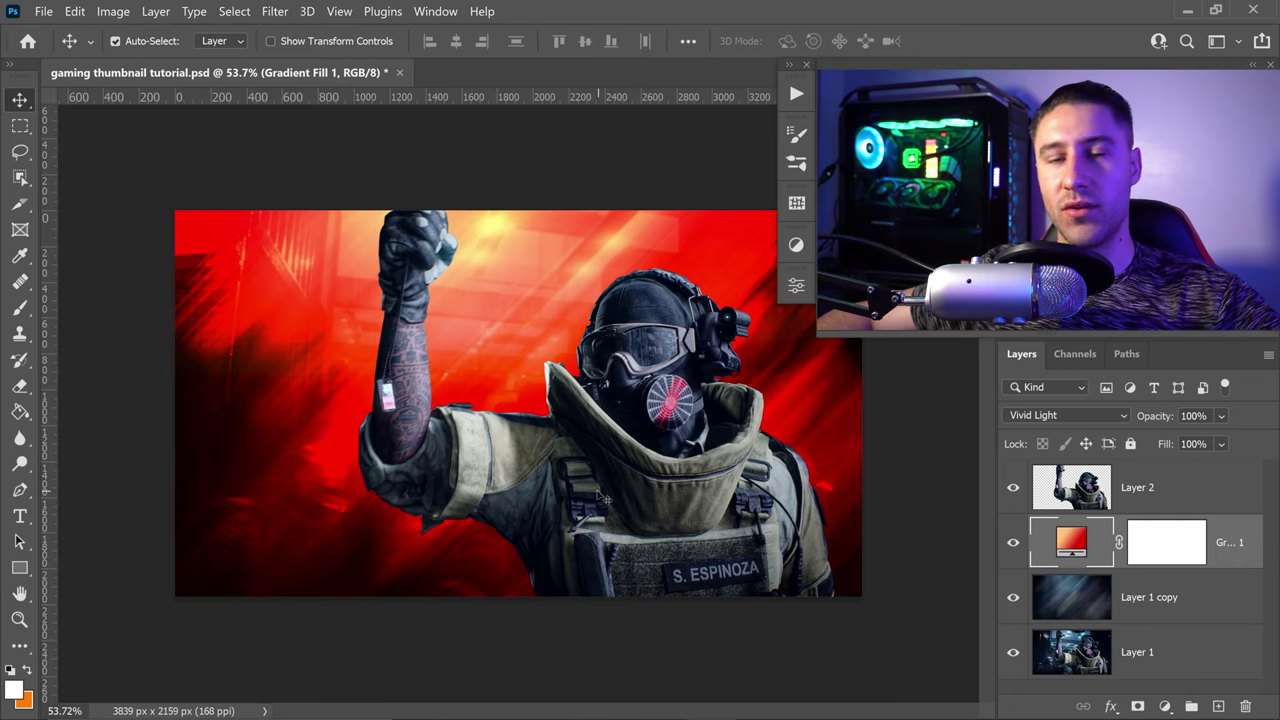
{"action": "left_click", "coordinate": [20, 516]}
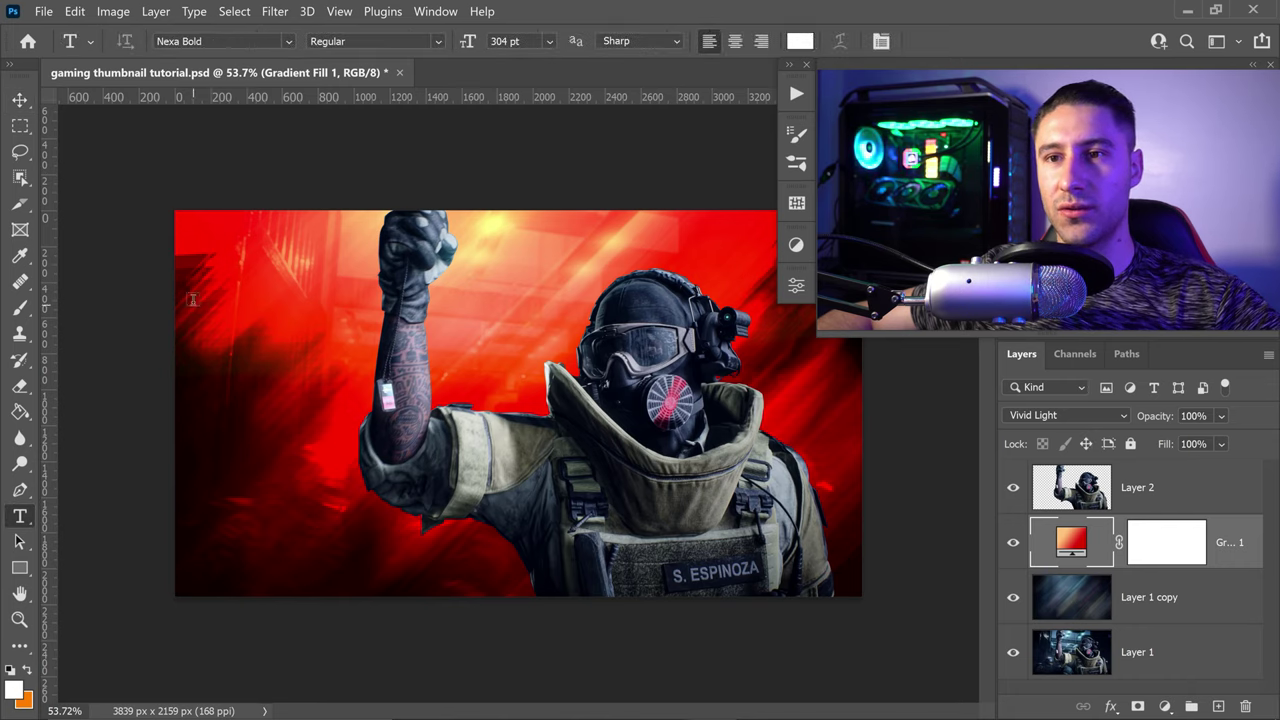
{"action": "left_click_drag", "start_coordinate": [175, 234], "coordinate": [858, 493]}
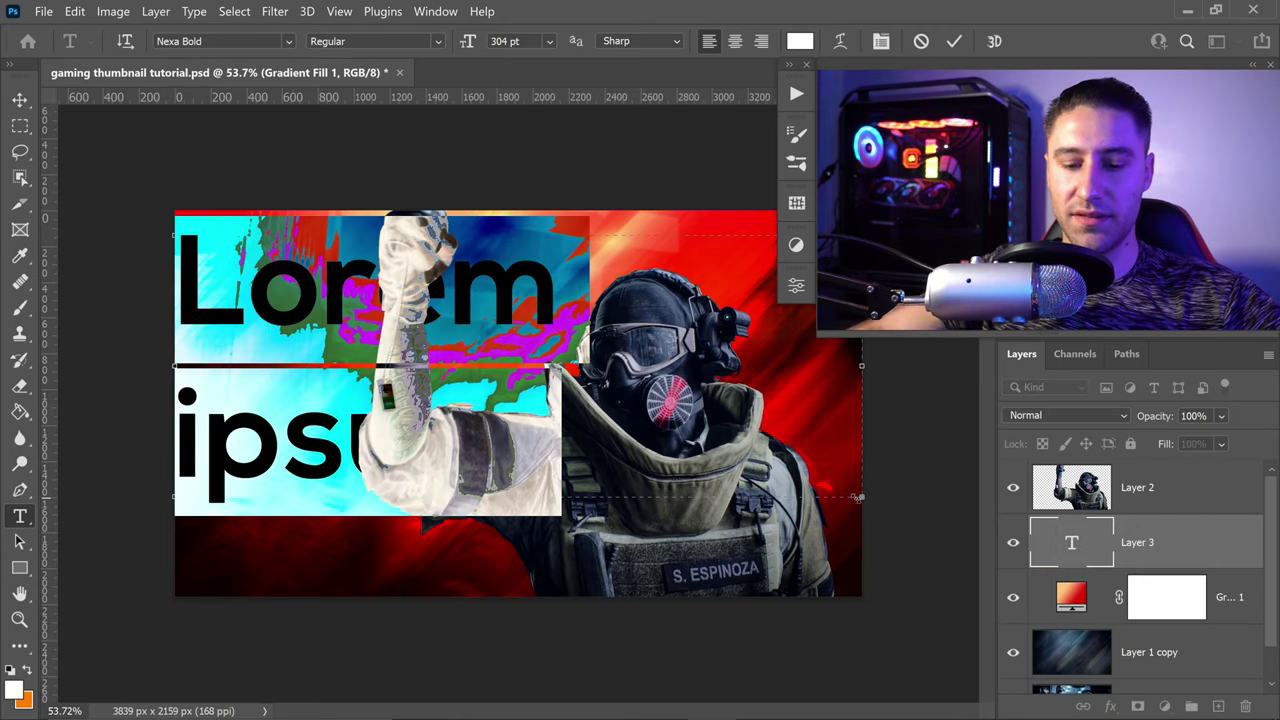
{"action": "type", "text": "GAMING"}
Enlarge the GAMING text to 407 pt and shorten its text box to fit.
{"action": "left_click_drag", "start_coordinate": [690, 285], "coordinate": [113, 207]}
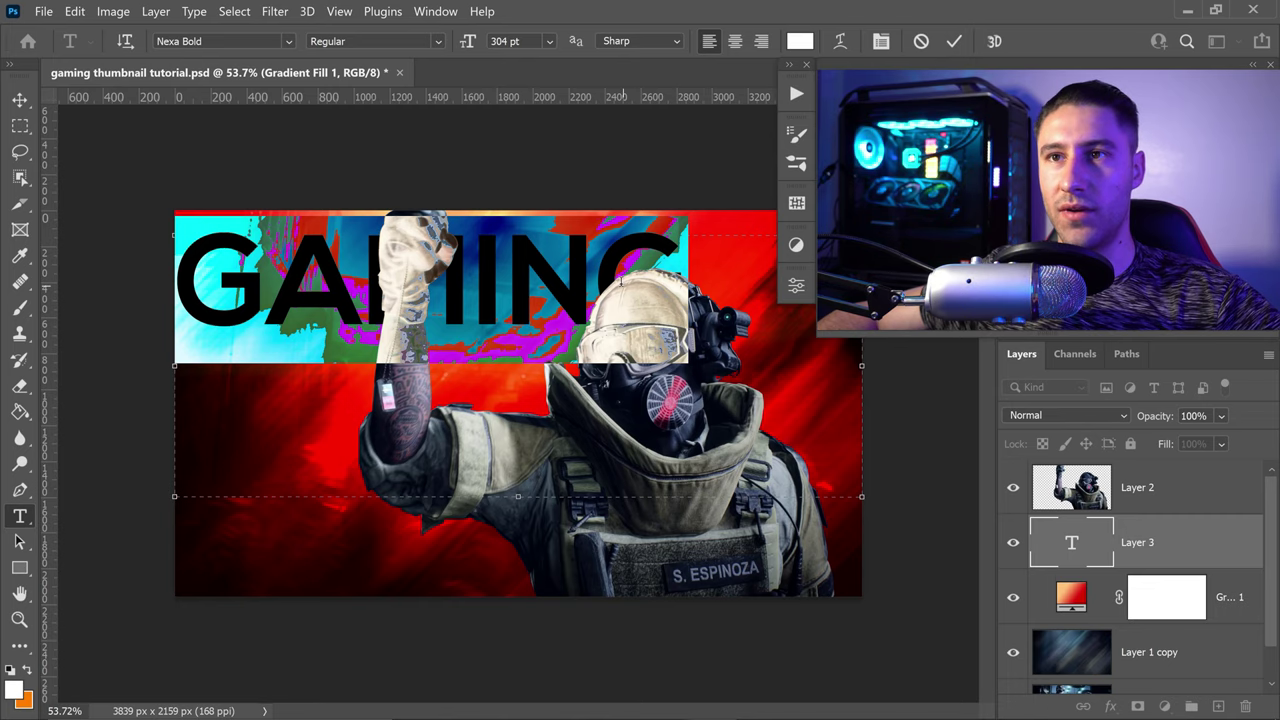
{"action": "left_click_drag", "start_coordinate": [468, 41], "coordinate": [575, 41]}
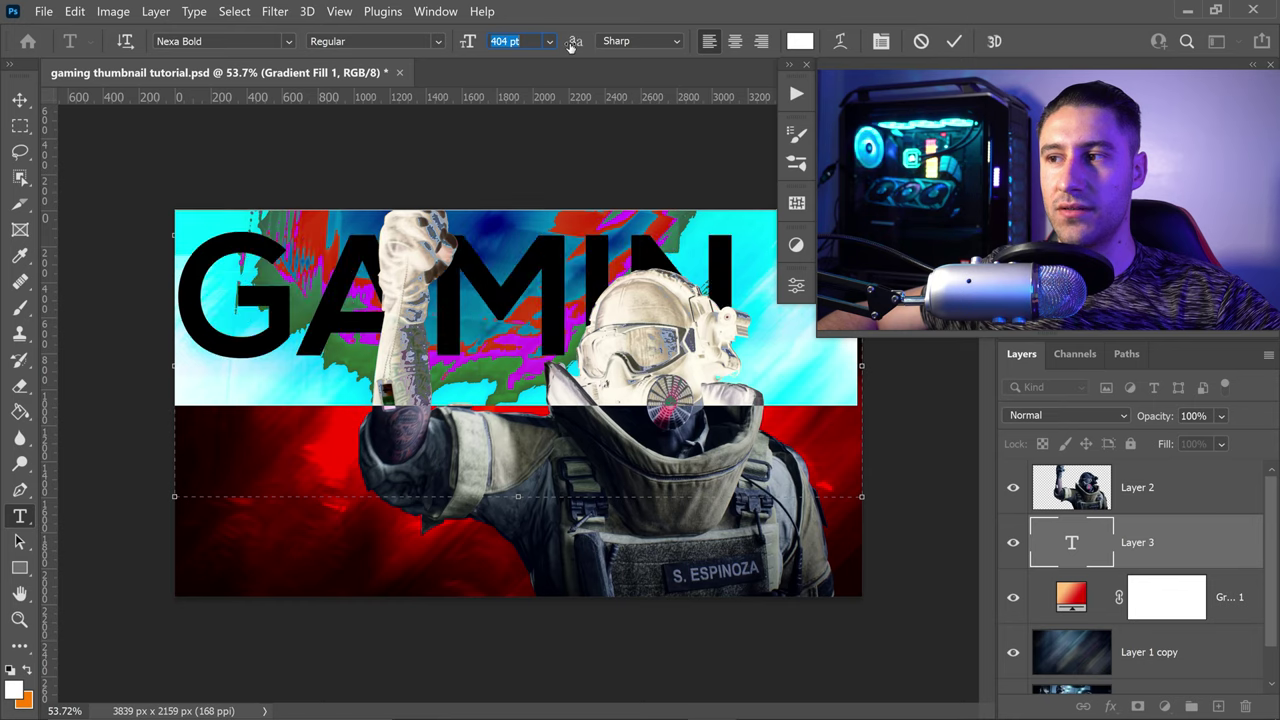
{"action": "left_click_drag", "start_coordinate": [541, 500], "coordinate": [532, 360]}
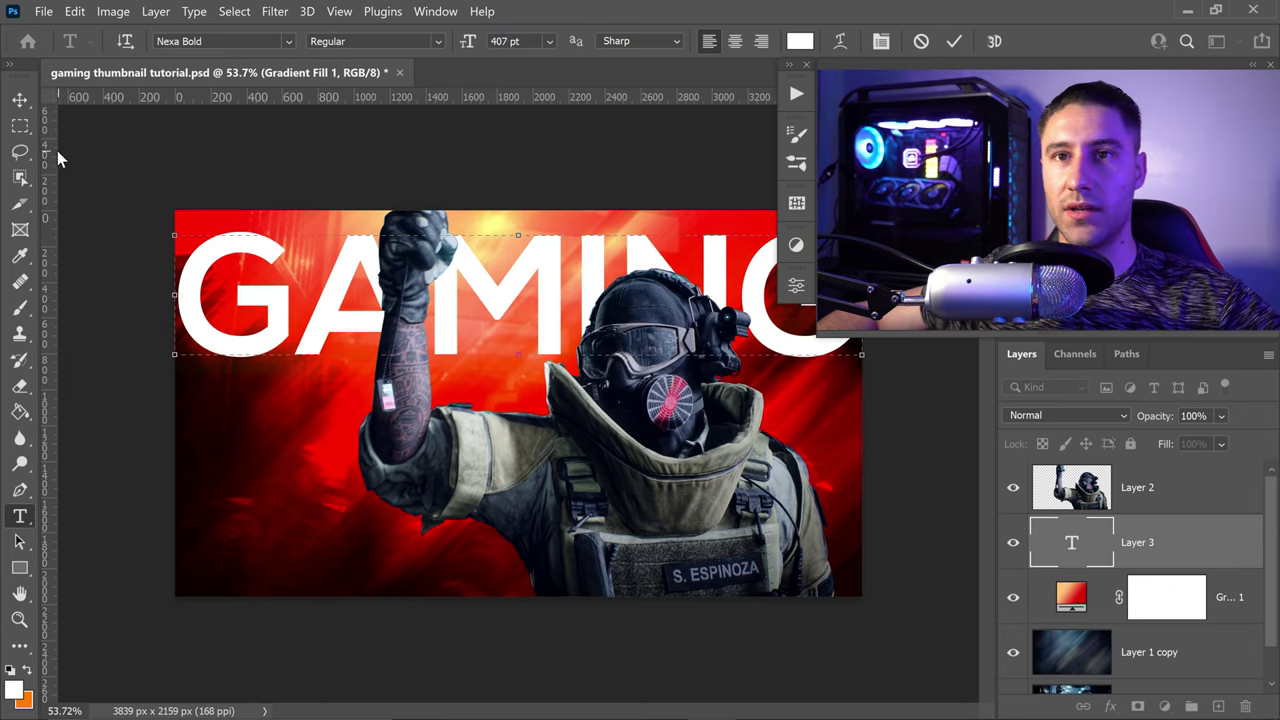
{"action": "left_click", "coordinate": [20, 100]}
{"action": "scroll", "coordinate": [530, 395], "scroll_direction": "down", "scroll_amount": 2}
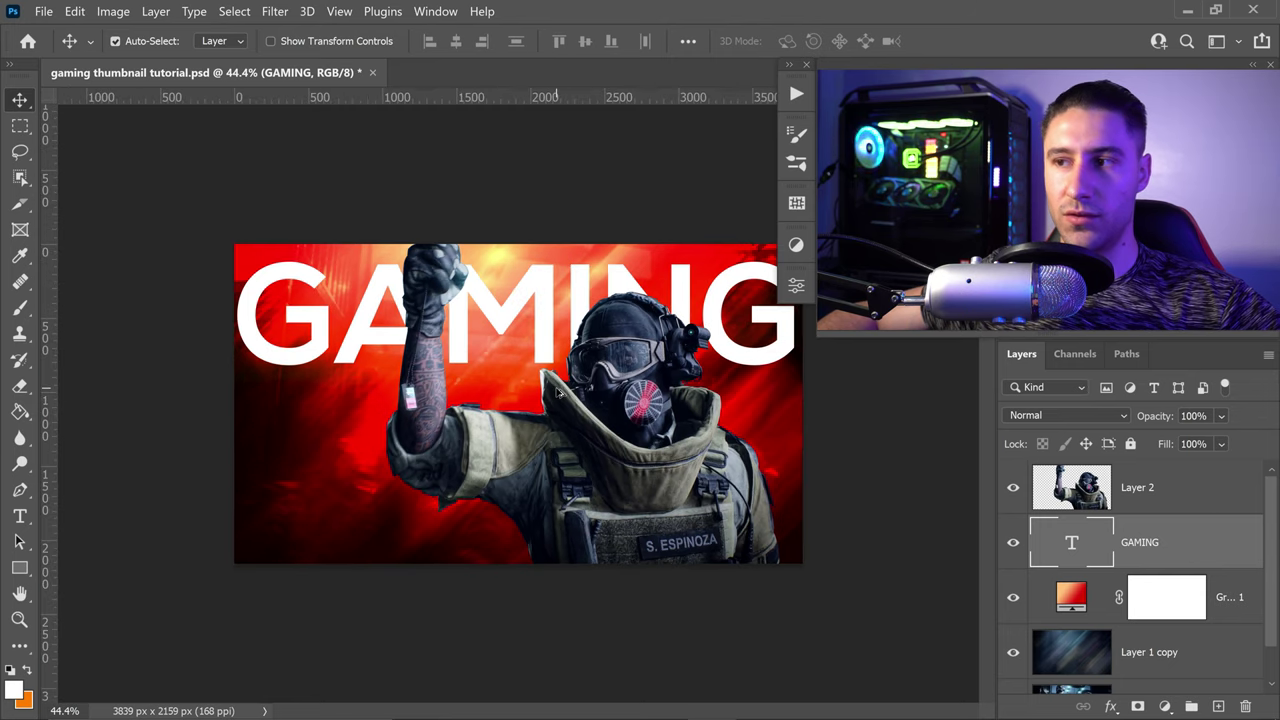
{"action": "scroll", "coordinate": [558, 393], "scroll_direction": "down", "scroll_amount": 1}
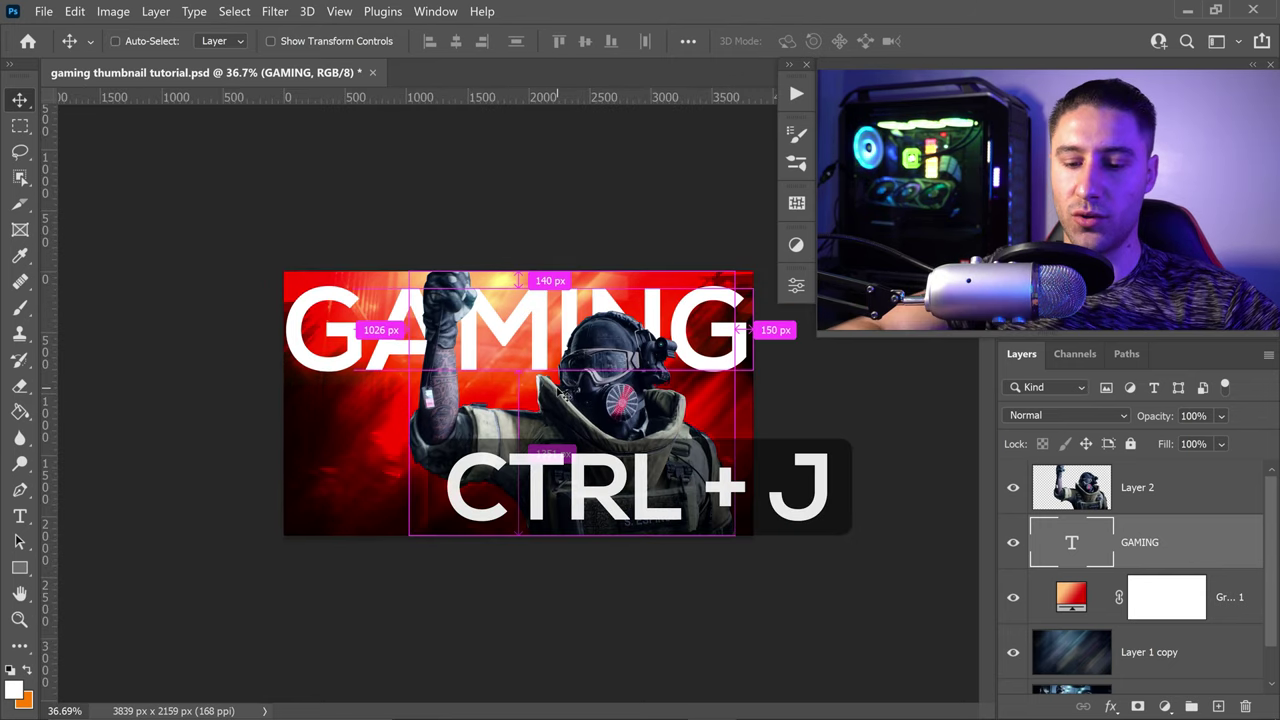
Duplicate the GAMING layer and move the copy straight down beneath the headline.
{"action": "key", "text": "ctrl+j"}
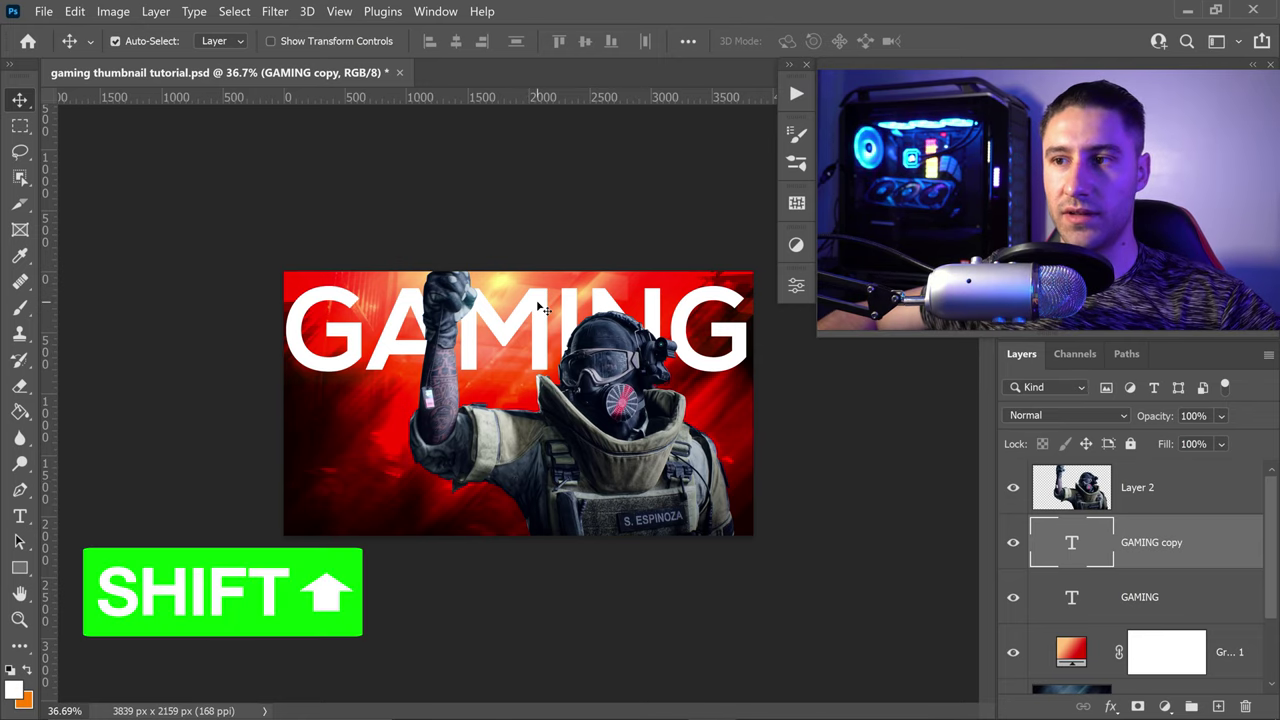
{"action": "left_click_drag", "start_coordinate": [536, 298], "coordinate": [537, 398]}
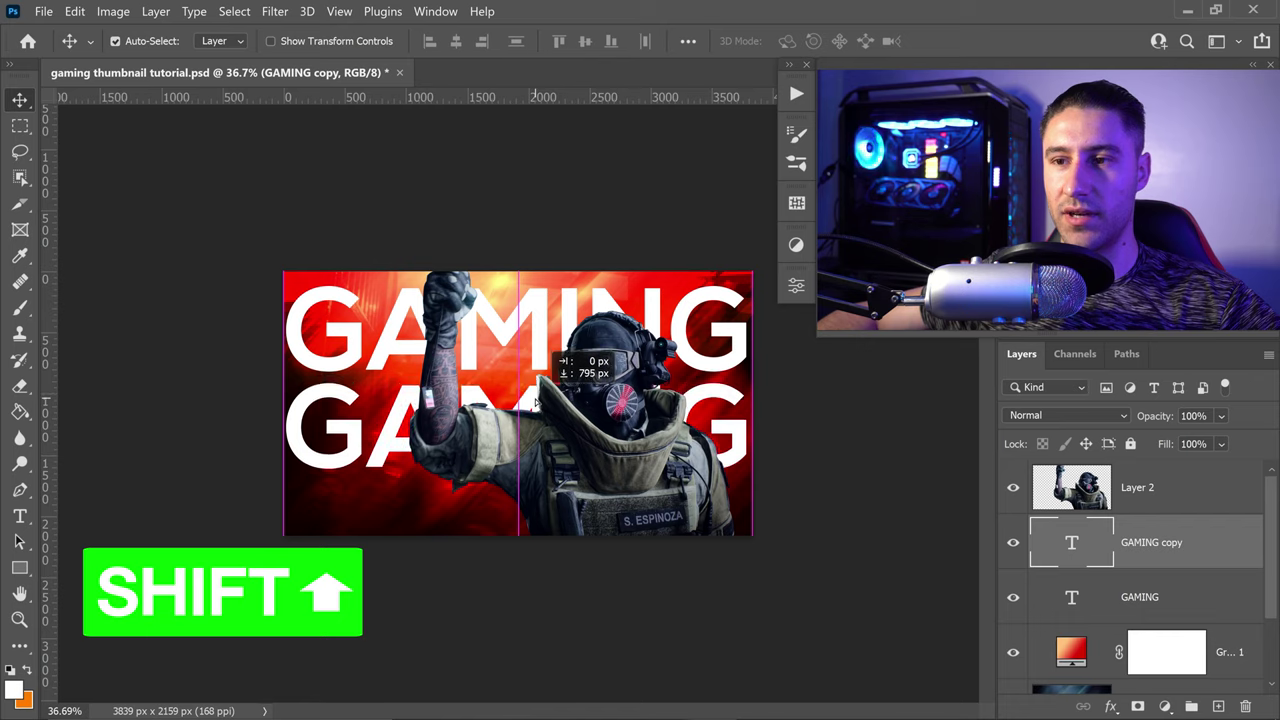
{"action": "left_click", "coordinate": [20, 517]}
{"action": "left_click", "coordinate": [314, 411]}
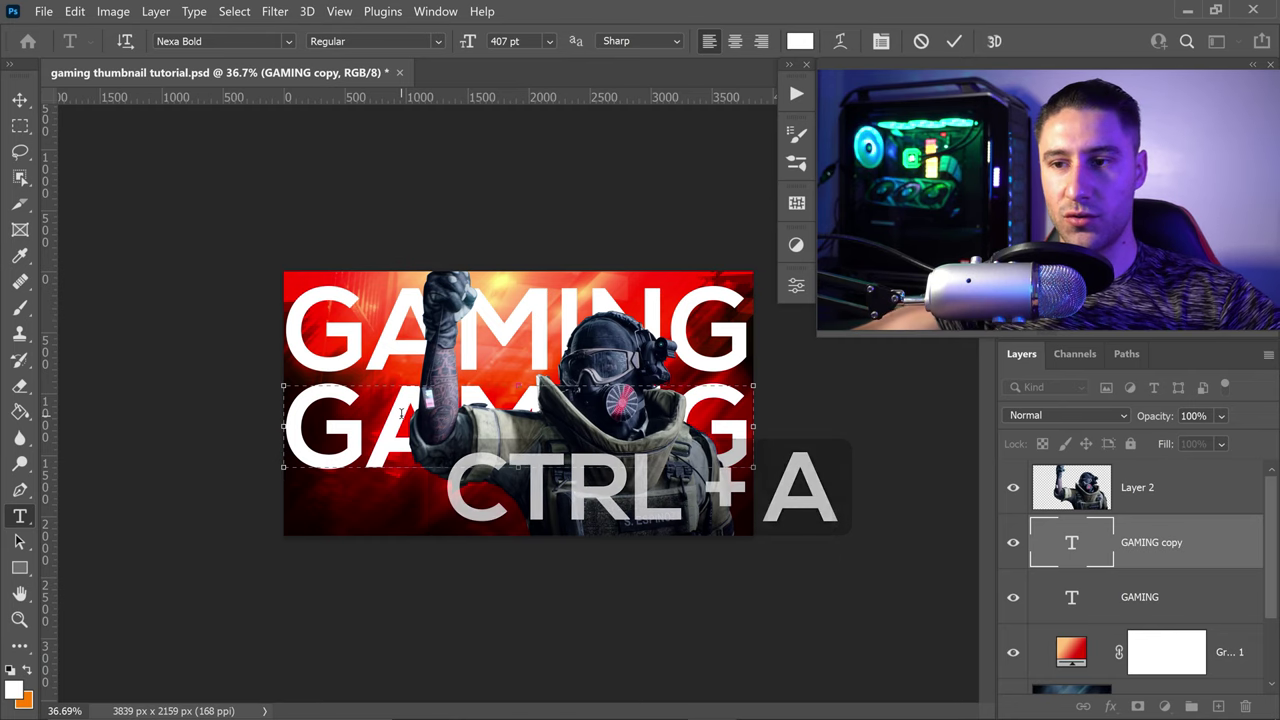
Retype the lower line as THUMBNAIL at 275 pt and select it together with GAMING.
{"action": "key", "text": "ctrl+a"}
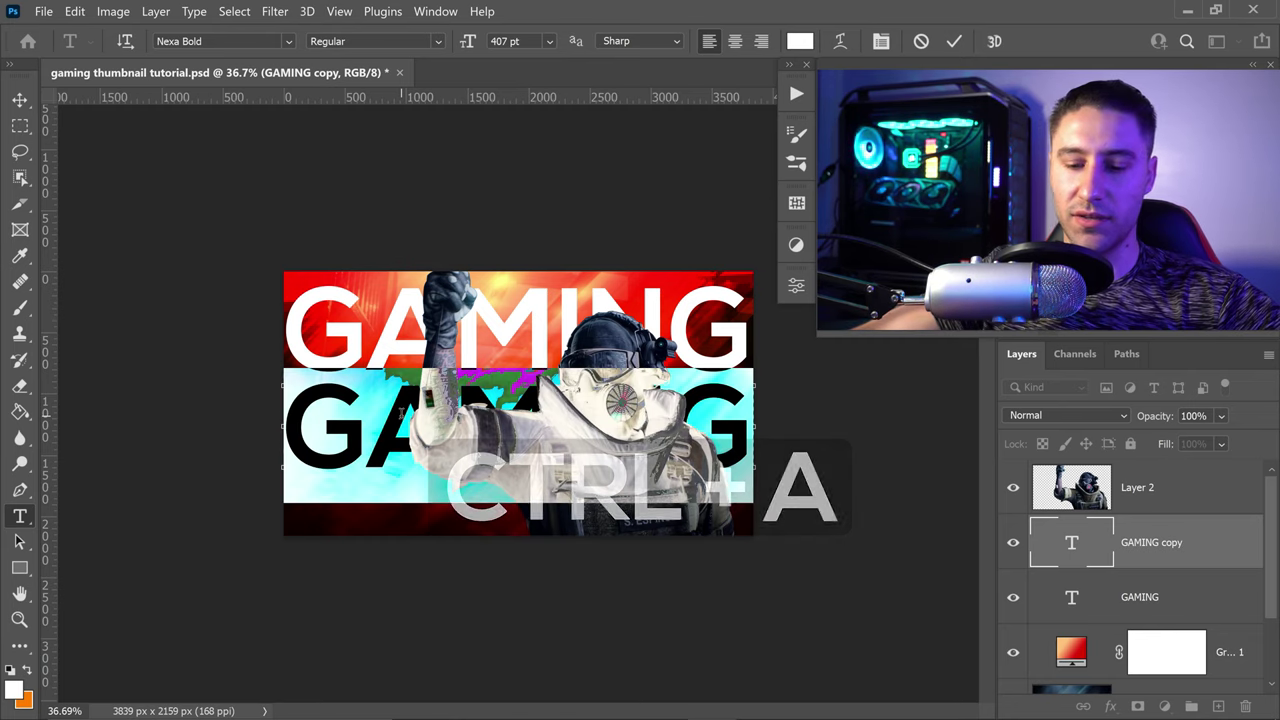
{"action": "type", "text": "THUMBNAIL"}
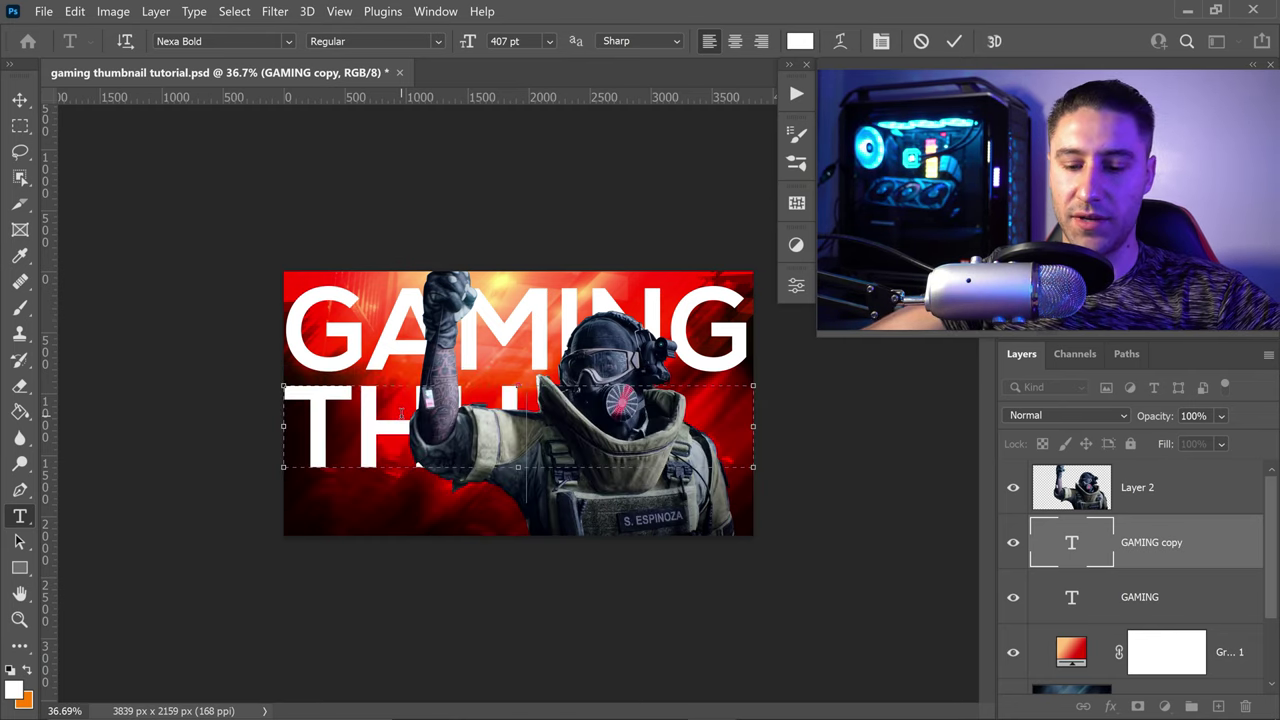
{"action": "key", "text": "ctrl+a"}
{"action": "left_click", "coordinate": [505, 41]}
{"action": "type", "text": "275"}
{"action": "key", "text": "Return"}
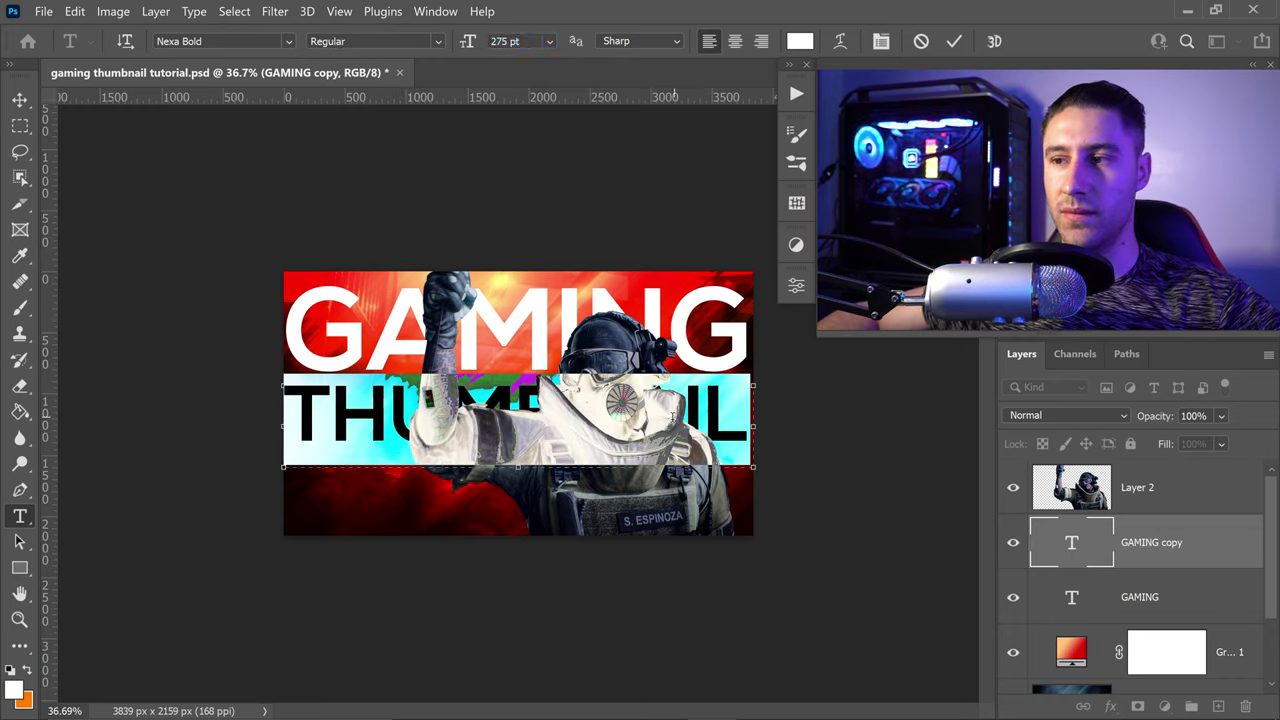
{"action": "key", "text": "ctrl+Return"}
{"action": "key", "text": "v"}
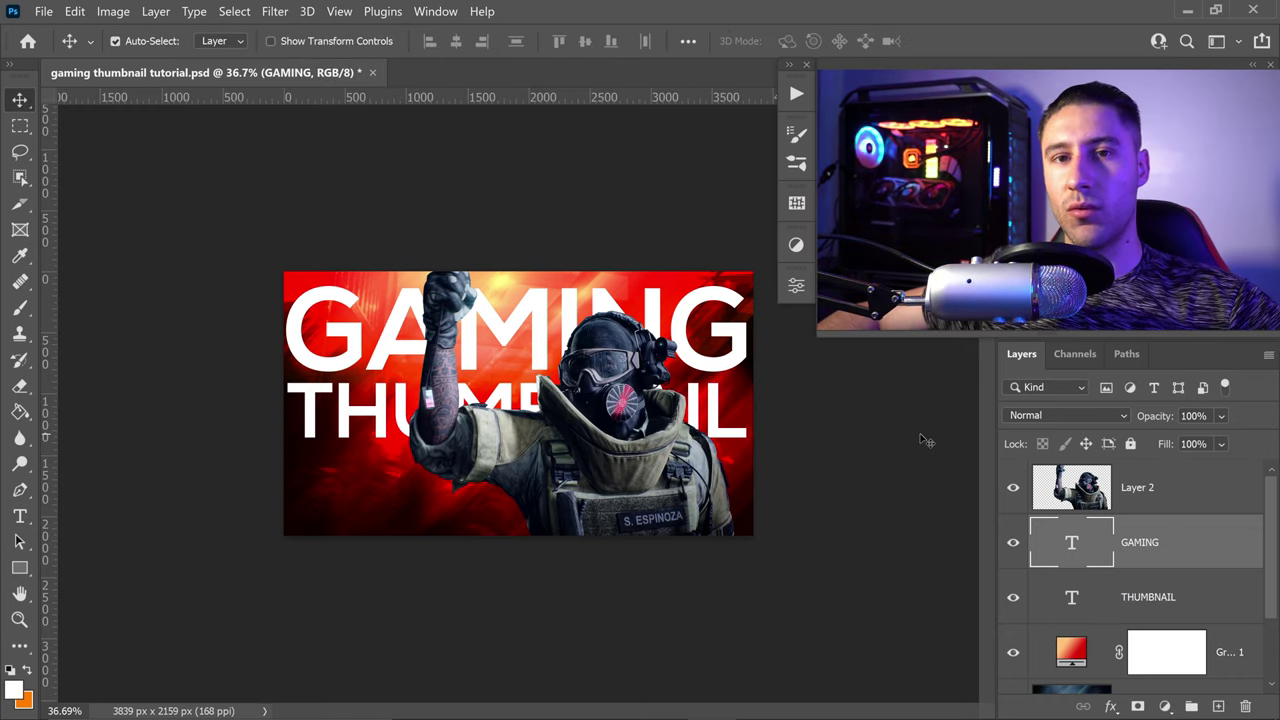
{"action": "left_click", "coordinate": [1168, 597], "text": "shift"}
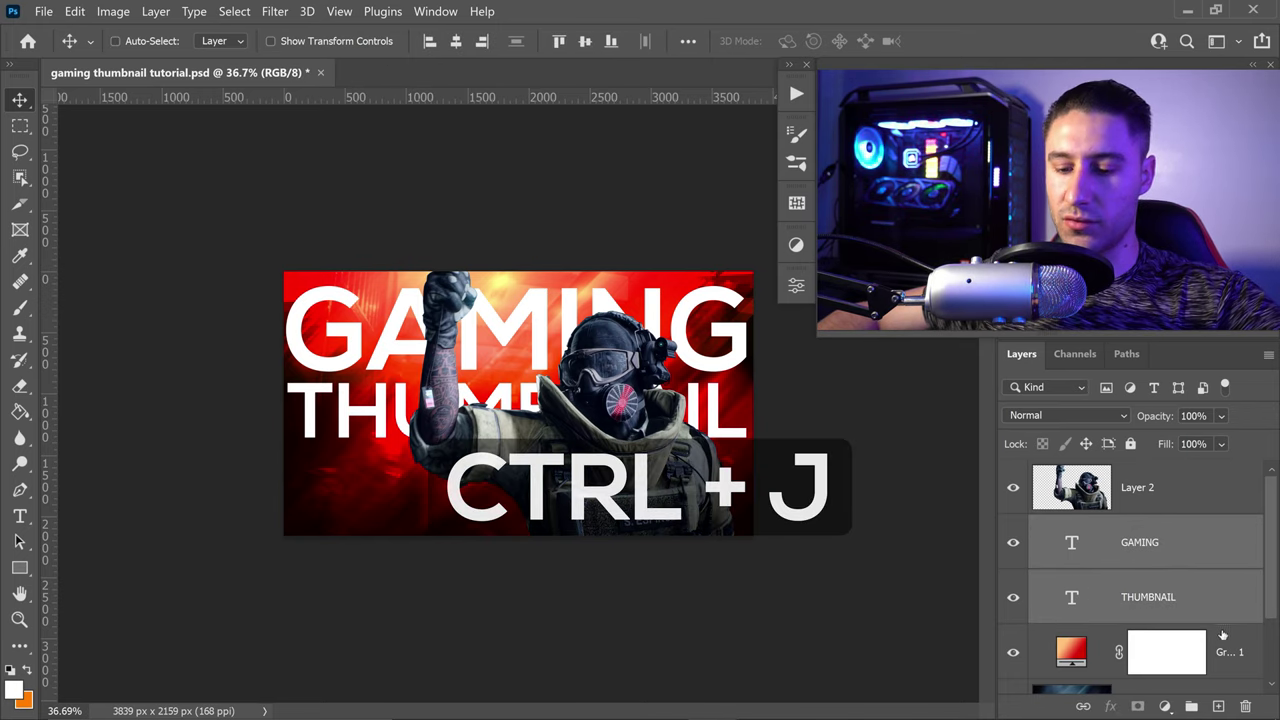
Merge copies of GAMING and THUMBNAIL into the GAMING copy smart object and hide the originals.
{"action": "key", "text": "ctrl+j"}
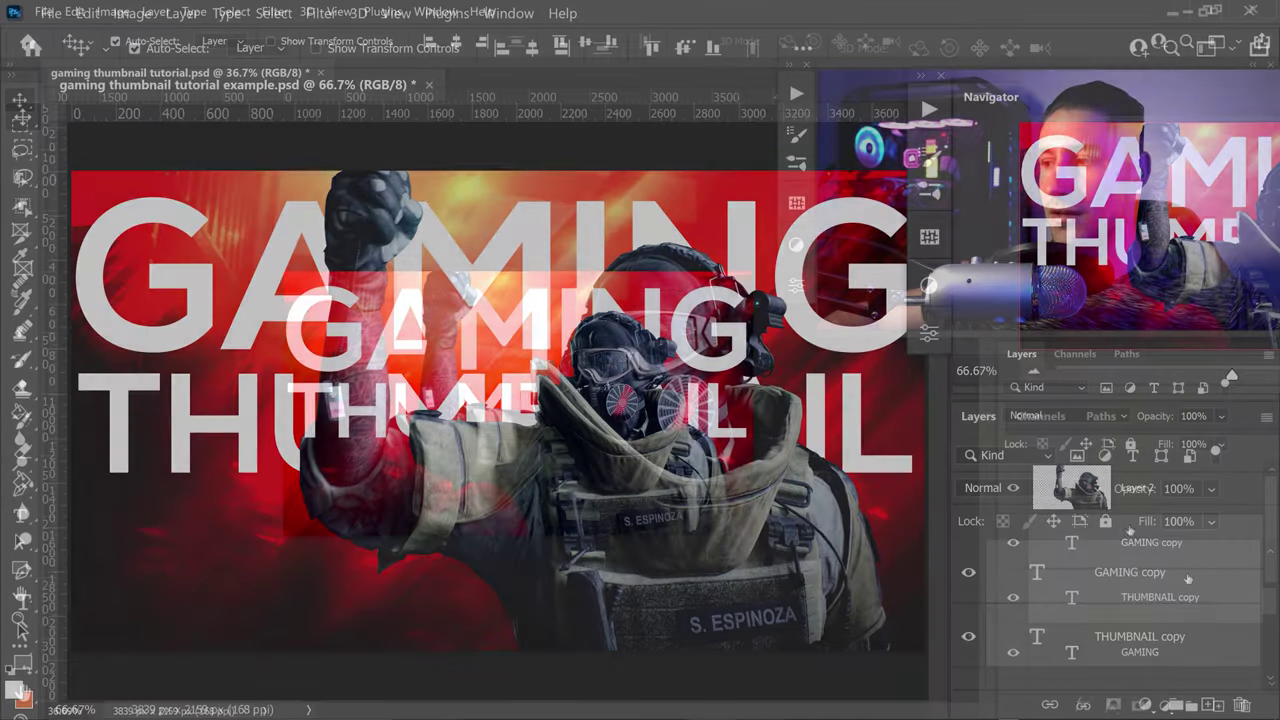
{"action": "right_click", "coordinate": [1184, 581]}
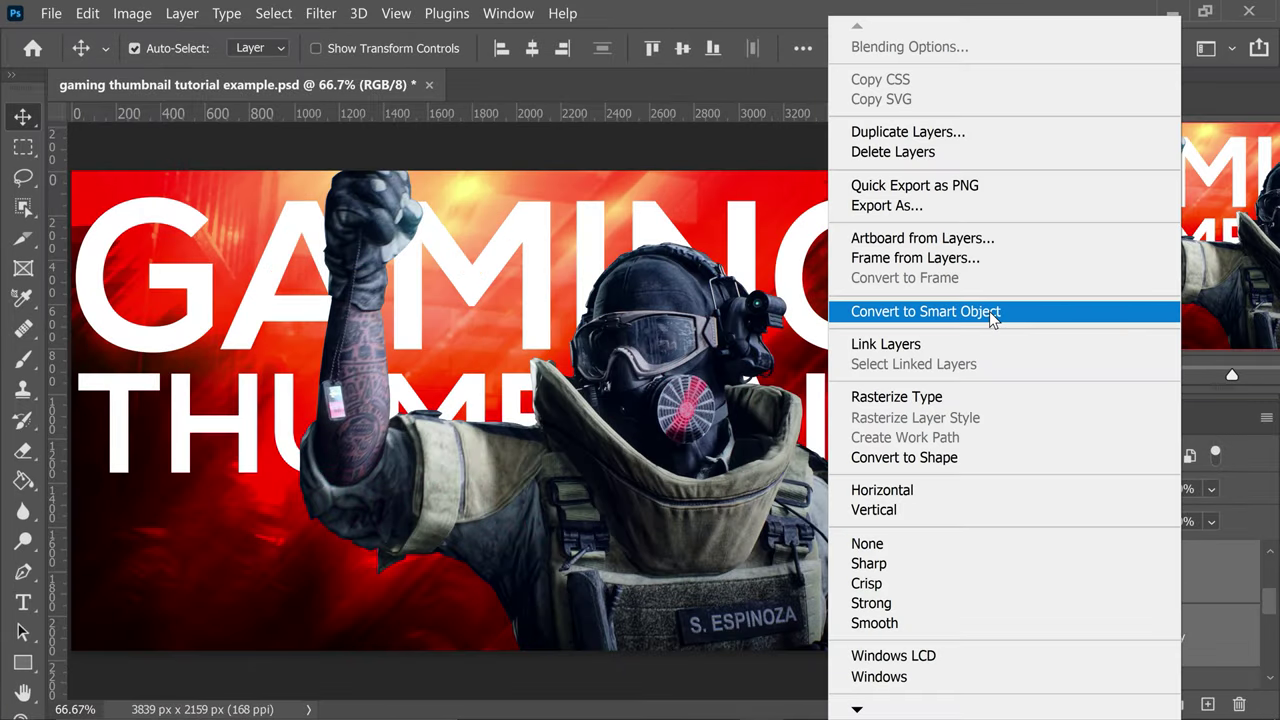
{"action": "left_click", "coordinate": [993, 316]}
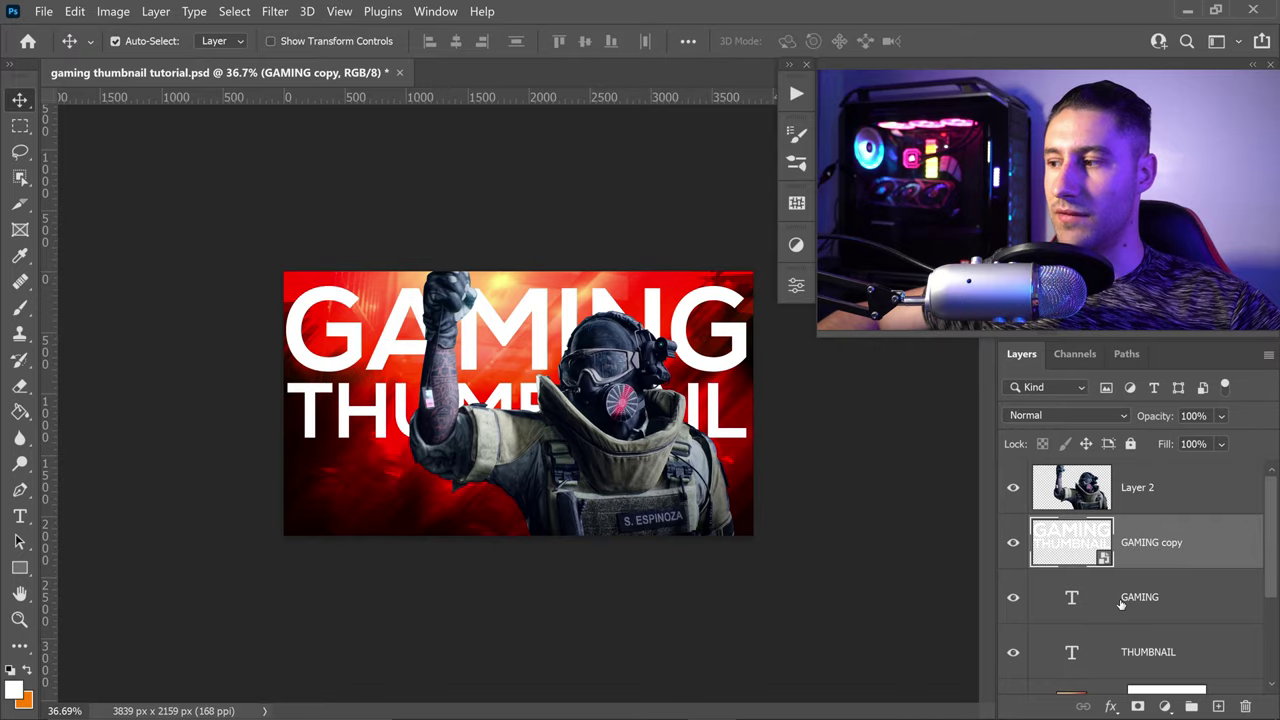
{"action": "scroll", "coordinate": [1125, 566], "scroll_direction": "down", "scroll_amount": 1}
{"action": "left_click", "coordinate": [1010, 543]}
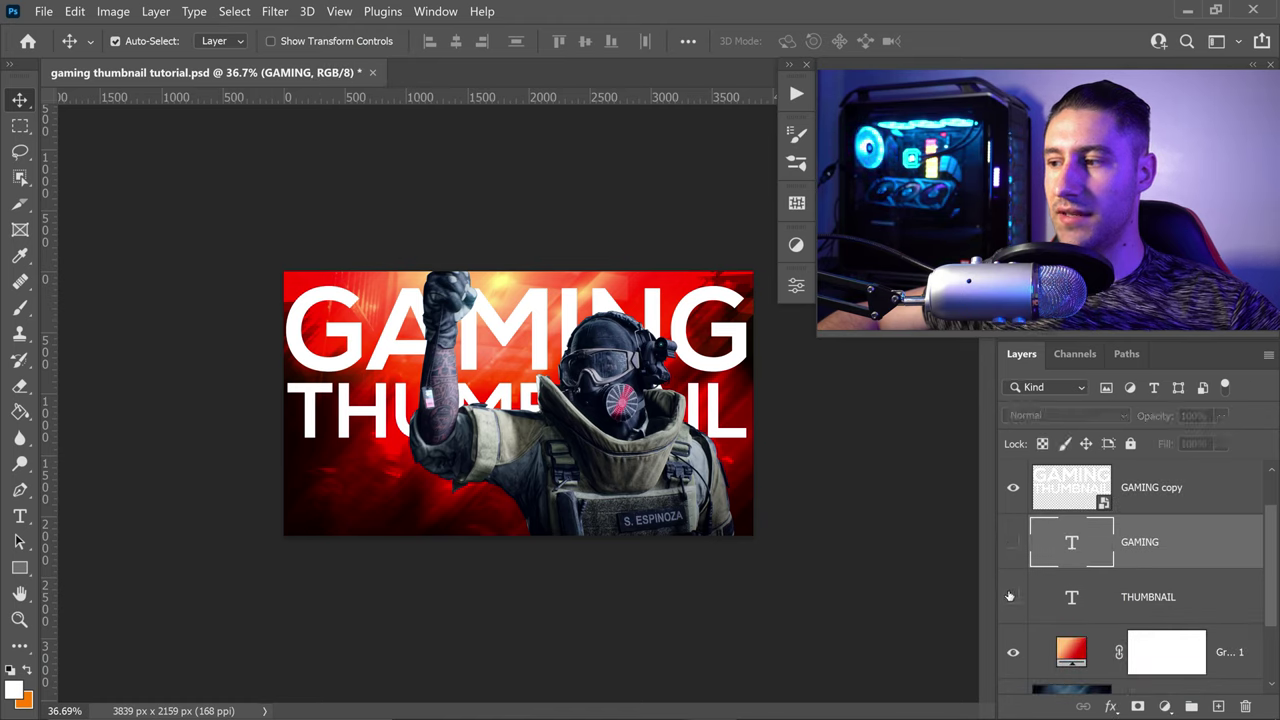
{"action": "left_click", "coordinate": [1153, 500]}
{"action": "scroll", "coordinate": [1153, 500], "scroll_direction": "up", "scroll_amount": 1}
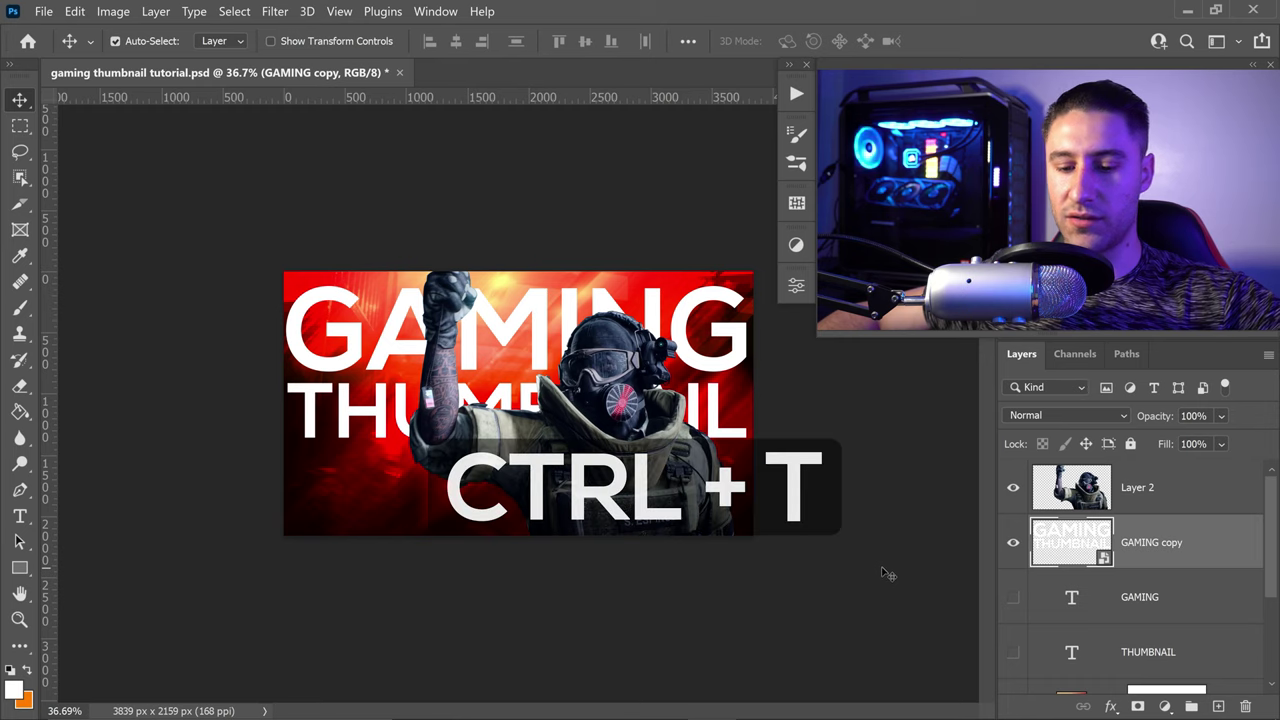
Scale, skew and rotate the headline about -6.65° so it slants upward at the canvas top.
{"action": "key", "text": "ctrl+t"}
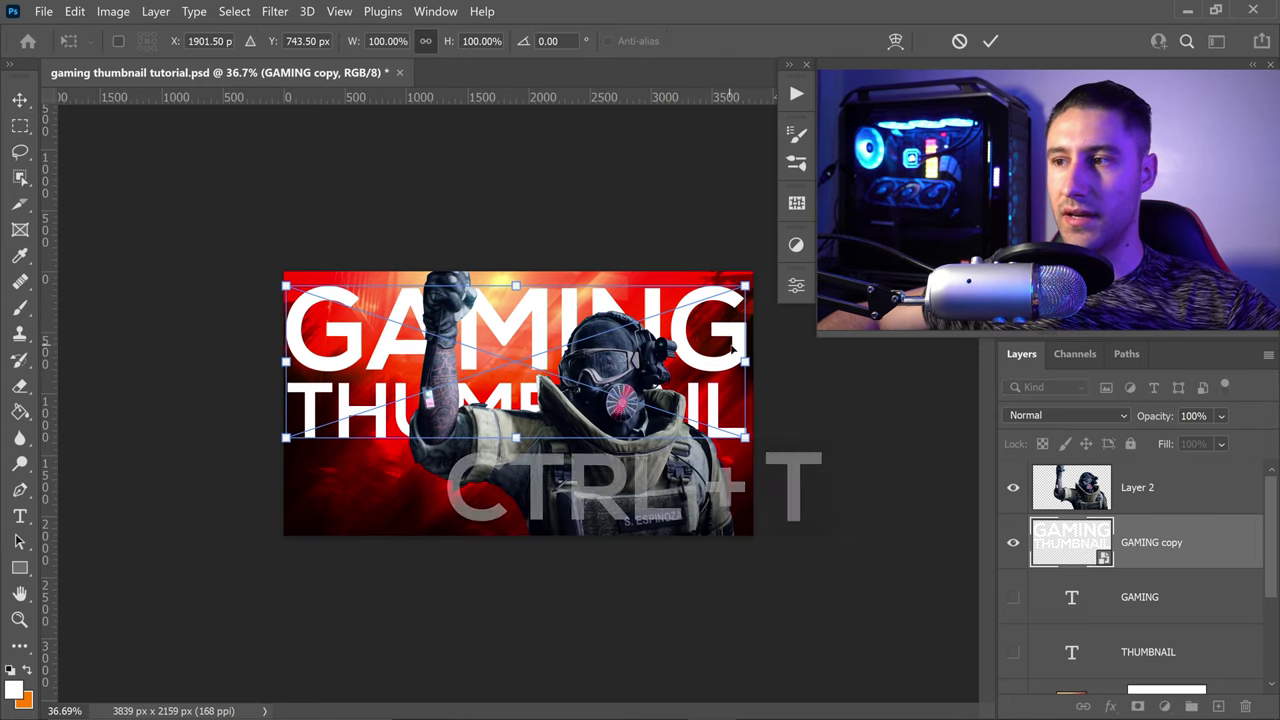
{"action": "left_click_drag", "start_coordinate": [745, 286], "coordinate": [735, 289]}
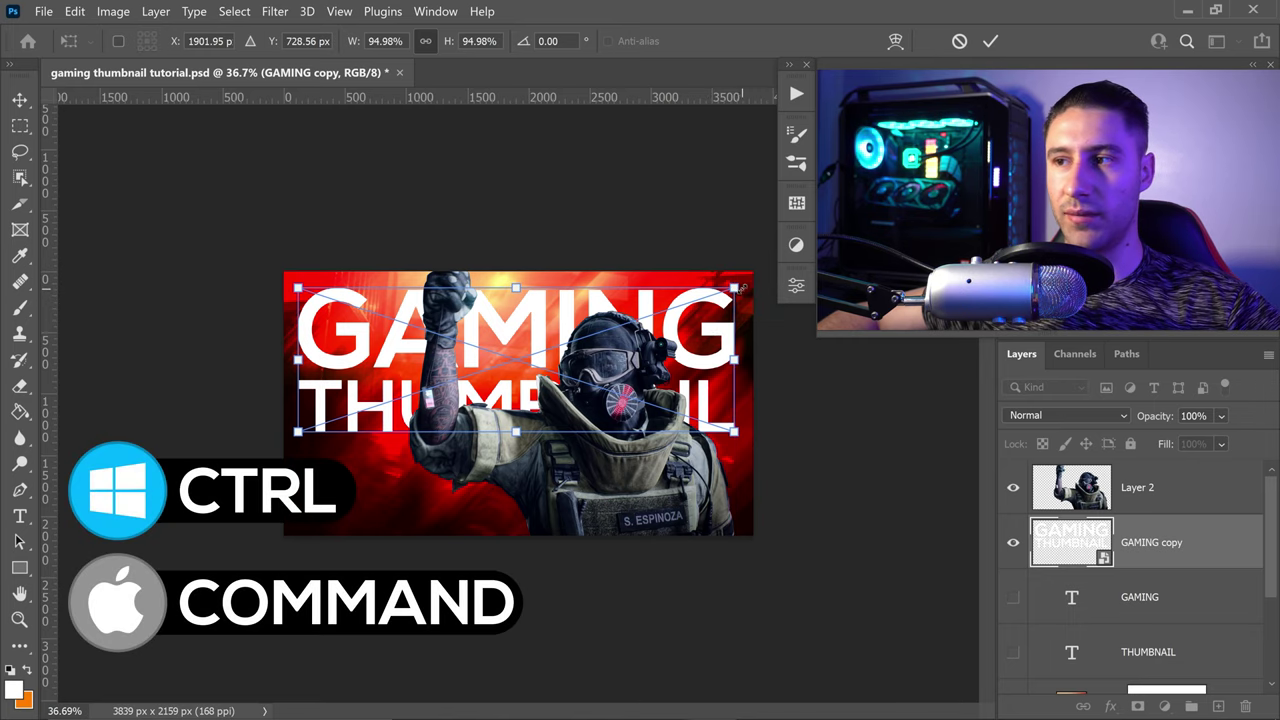
{"action": "left_click_drag", "start_coordinate": [735, 288], "coordinate": [713, 299]}
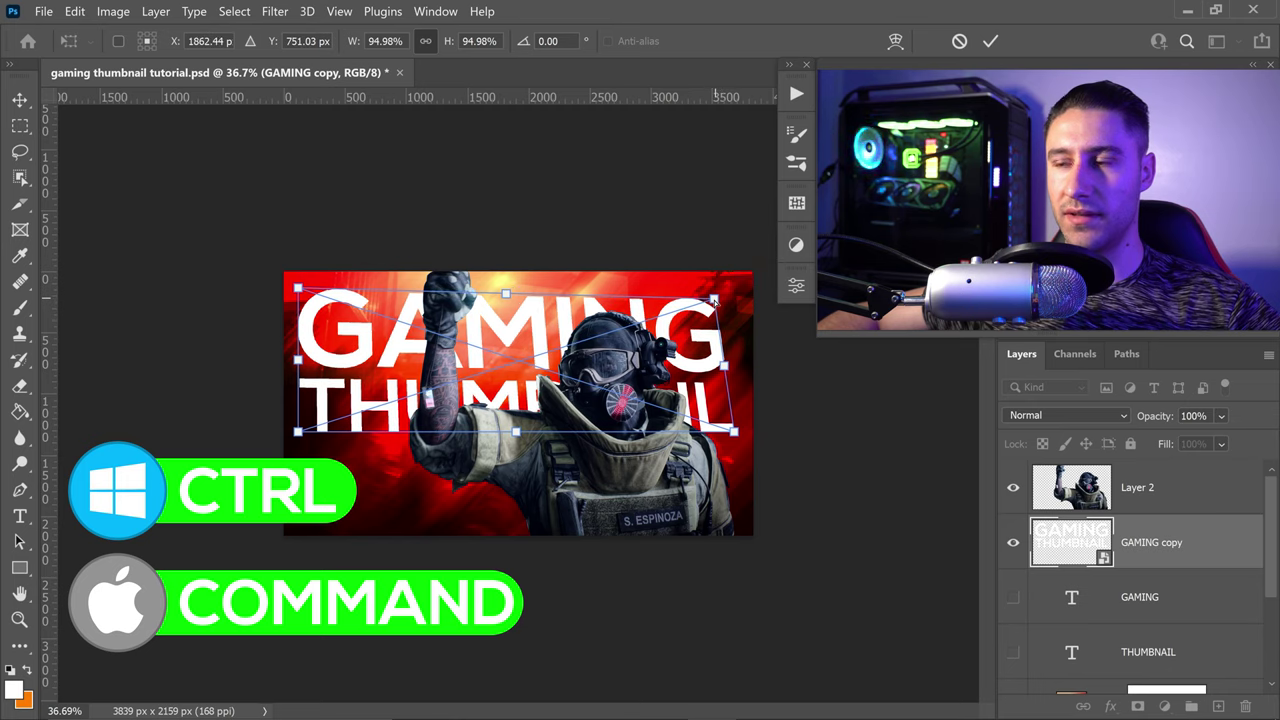
{"action": "left_click_drag", "start_coordinate": [734, 431], "coordinate": [727, 427]}
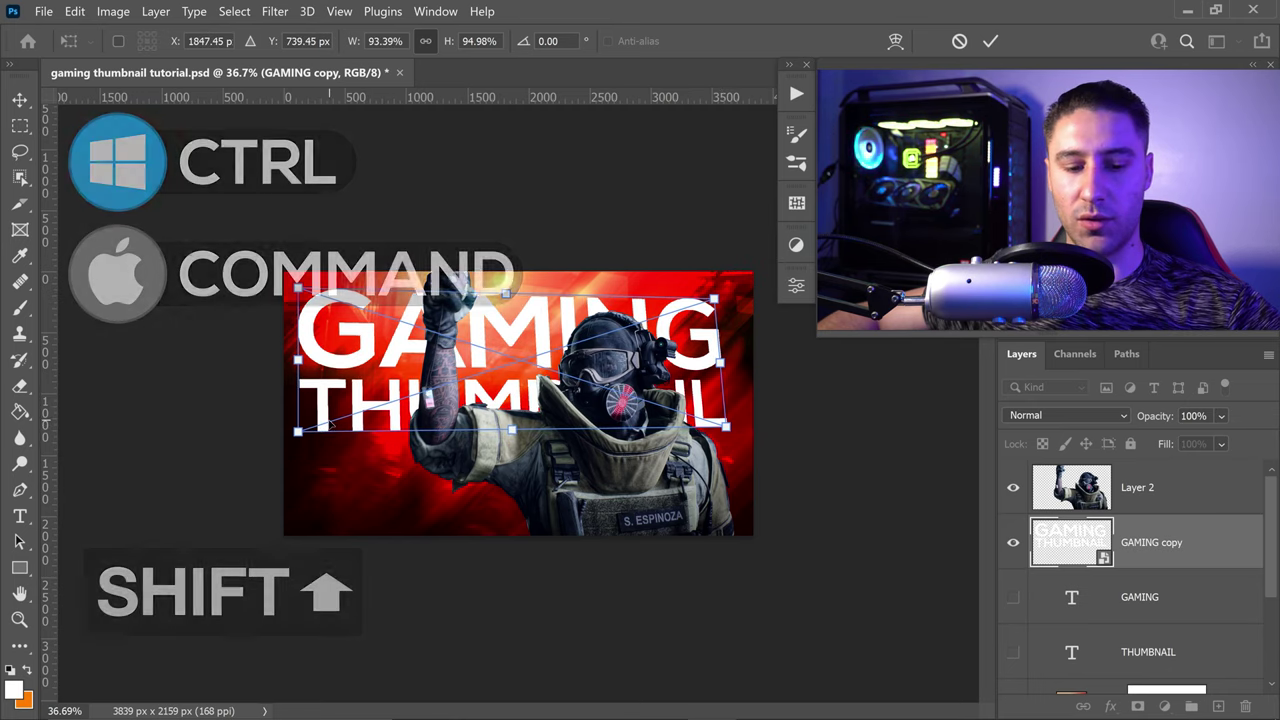
{"action": "mouse_move", "coordinate": [298, 432]}
{"action": "left_mouse_down"}
{"action": "mouse_move", "coordinate": [304, 454]}
{"action": "mouse_move", "coordinate": [255, 445]}
{"action": "mouse_move", "coordinate": [303, 455]}
{"action": "left_mouse_up"}
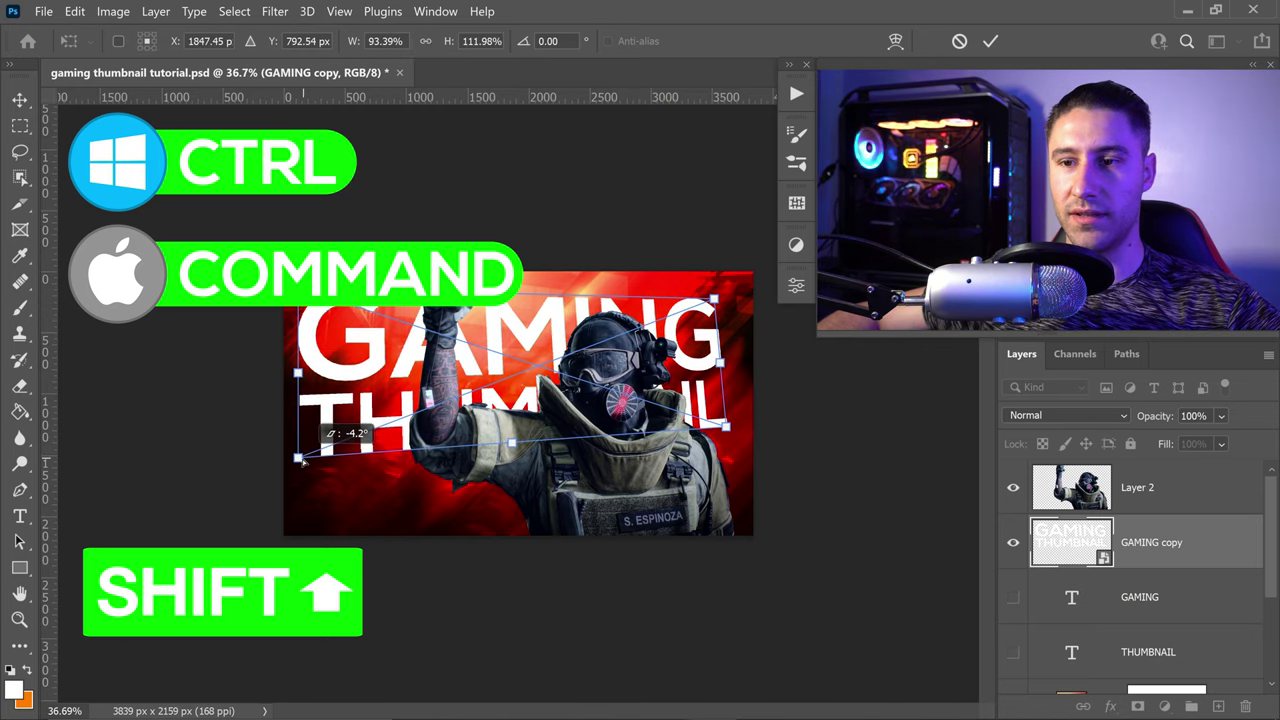
{"action": "left_click_drag", "start_coordinate": [699, 354], "coordinate": [695, 340]}
{"action": "left_click_drag", "start_coordinate": [746, 428], "coordinate": [758, 390]}
{"action": "key", "text": "Return"}
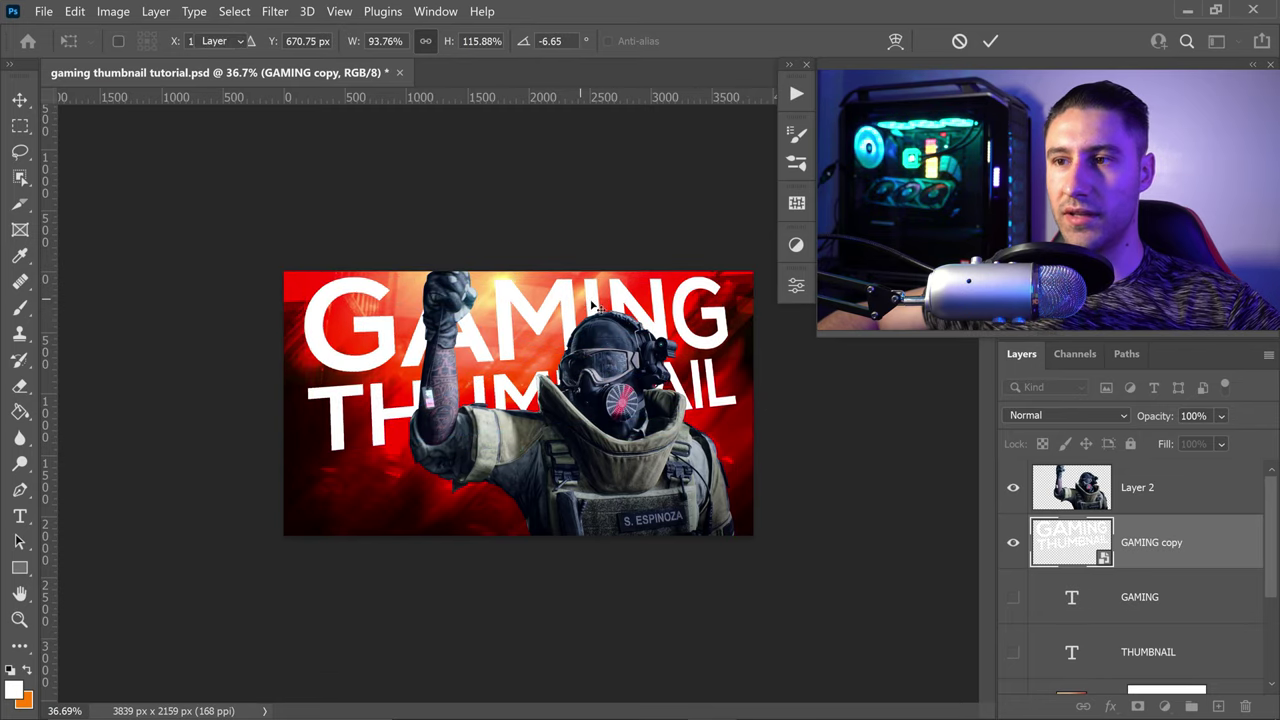
Add Gradient Overlay and Drop Shadow styles to GAMING copy and open the overlay's gradient.
{"action": "right_click", "coordinate": [1159, 527]}
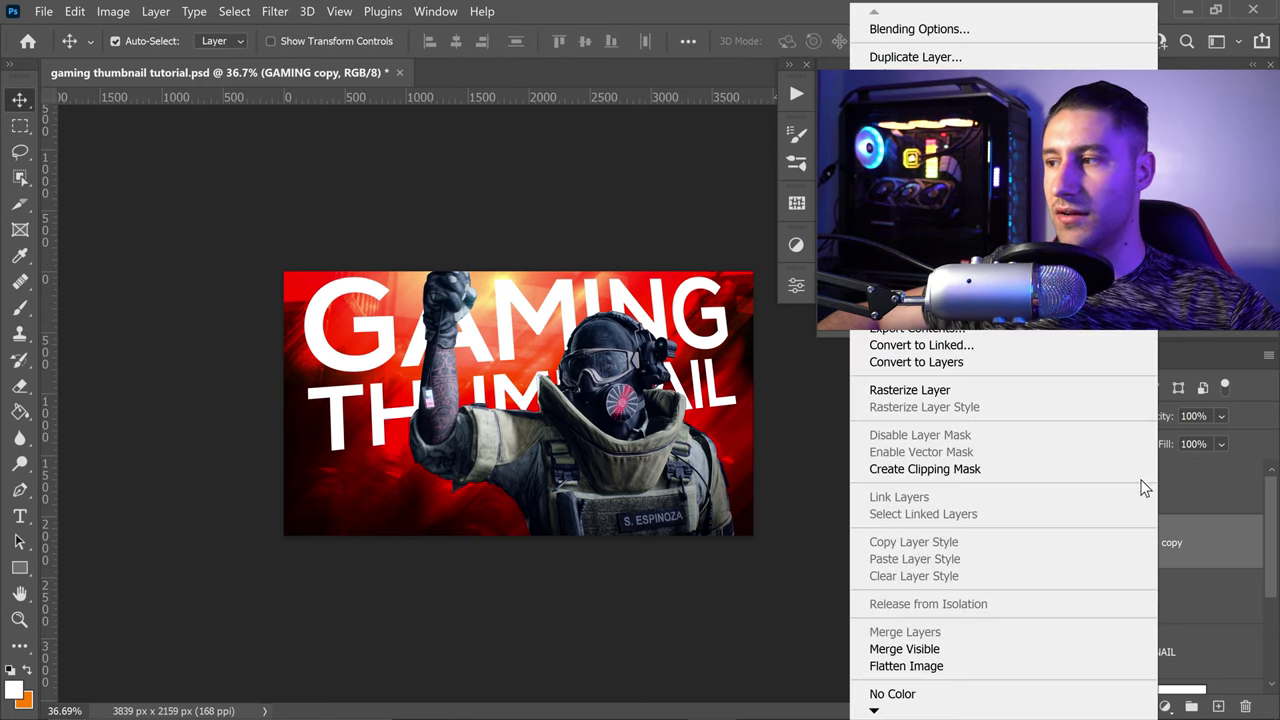
{"action": "left_click", "coordinate": [920, 30]}
{"action": "left_click_drag", "start_coordinate": [498, 420], "coordinate": [211, 155]}
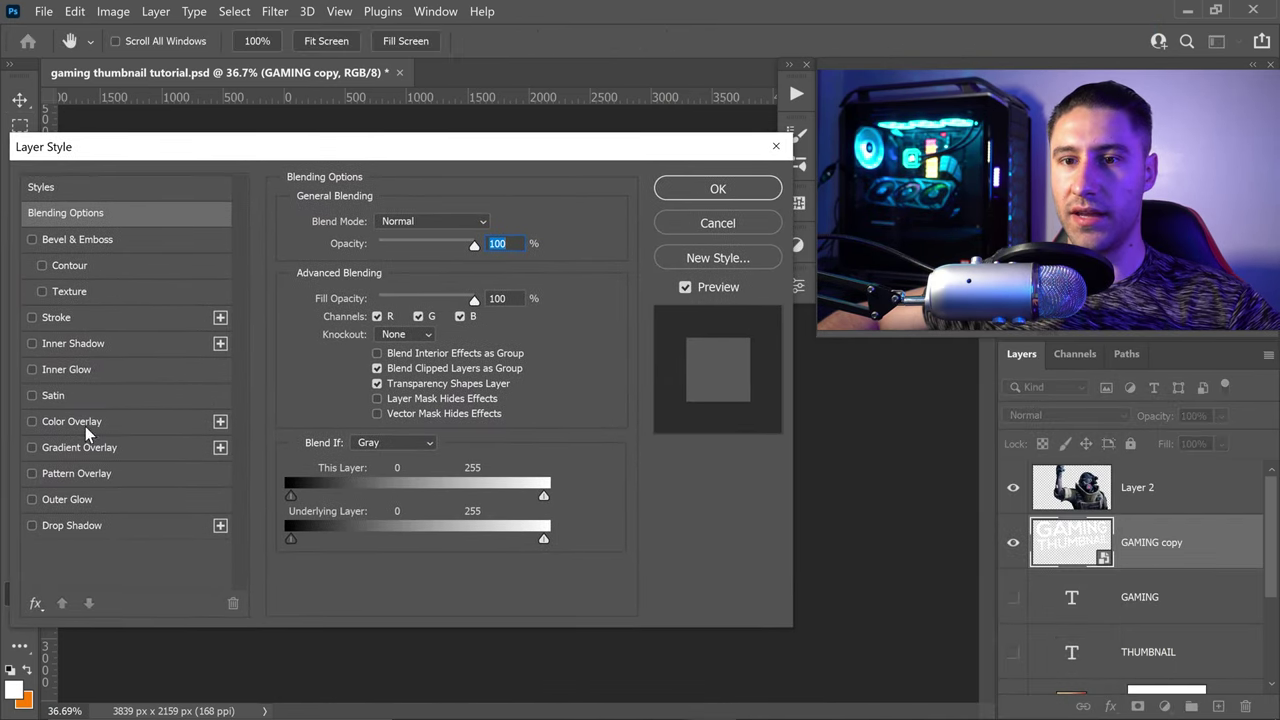
{"action": "left_click", "coordinate": [31, 448]}
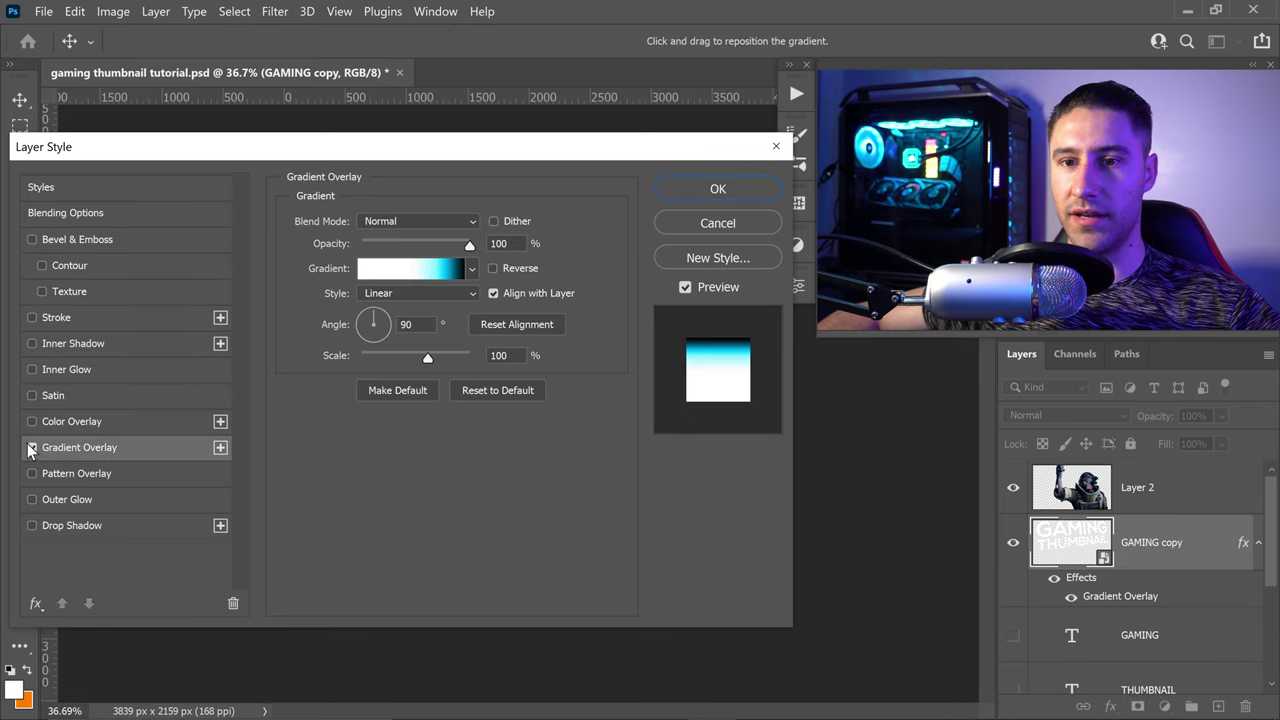
{"action": "left_click", "coordinate": [32, 525]}
{"action": "left_click_drag", "start_coordinate": [363, 146], "coordinate": [384, 356]}
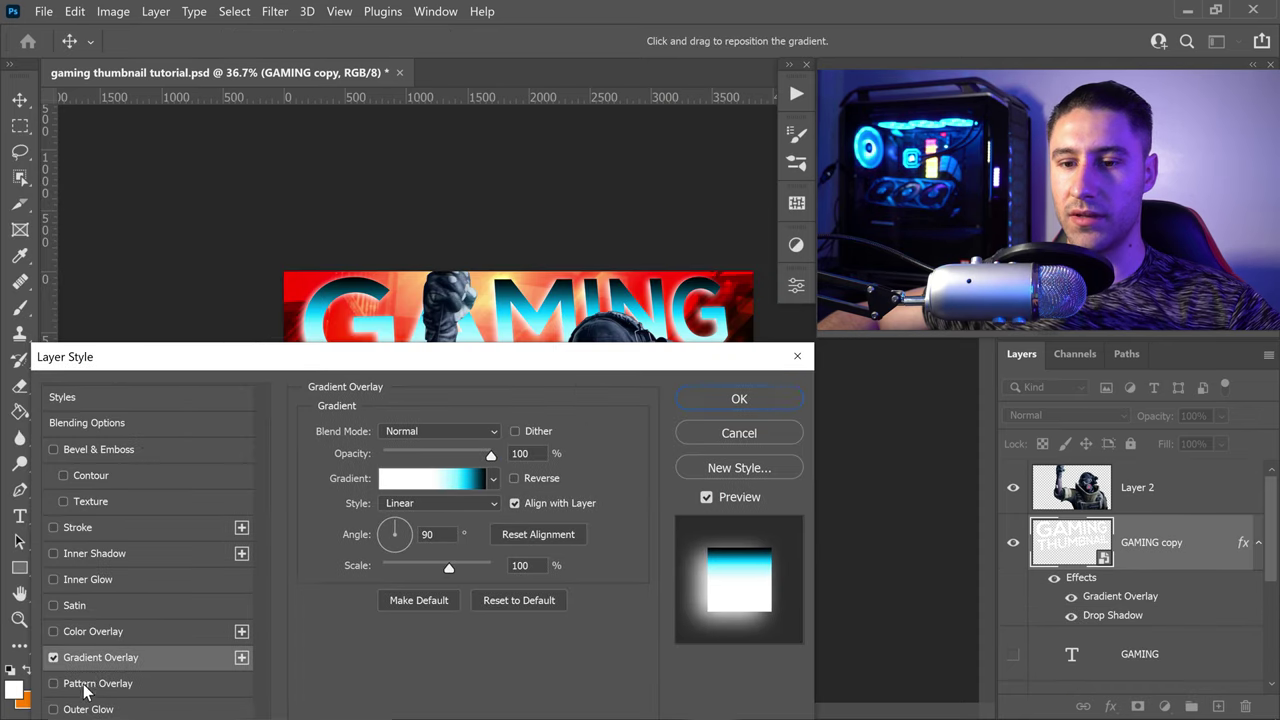
{"action": "left_click", "coordinate": [399, 477]}
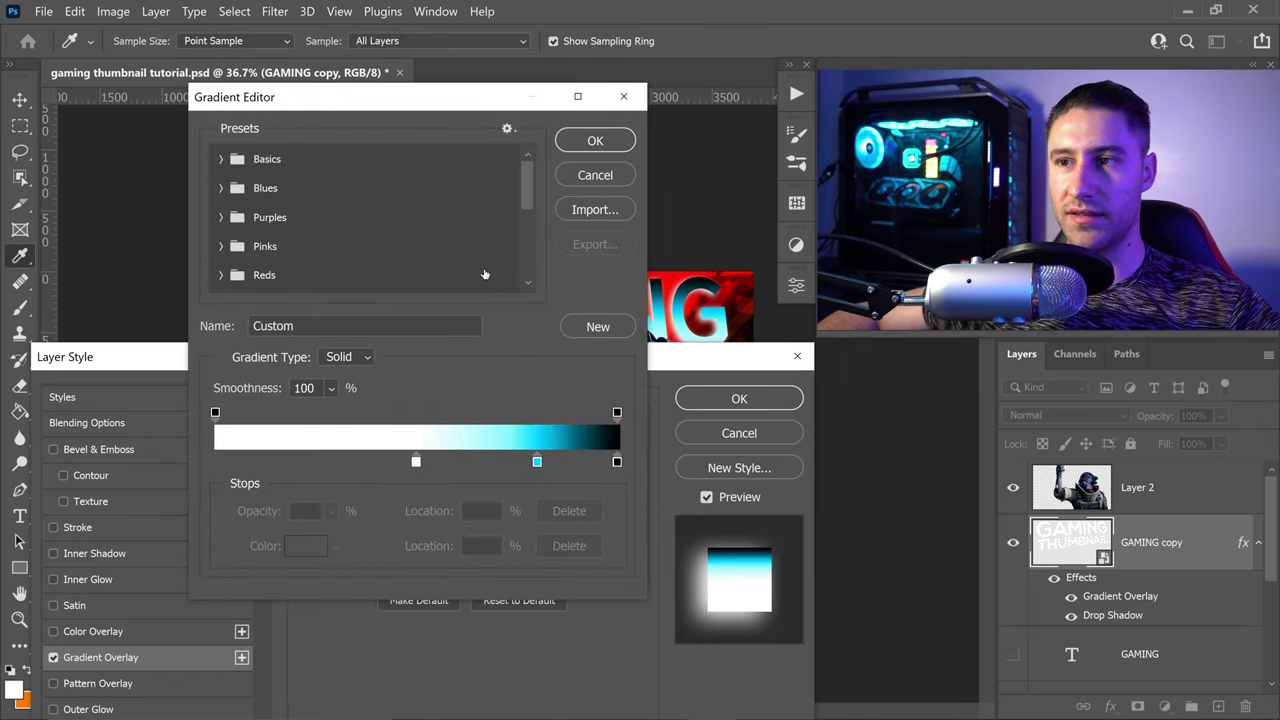
Remove the white and cyan middle stops and set the left stop to ffae46.
{"action": "left_click_drag", "start_coordinate": [416, 461], "coordinate": [215, 461]}
{"action": "left_click", "coordinate": [537, 461]}
{"action": "left_click", "coordinate": [562, 546]}
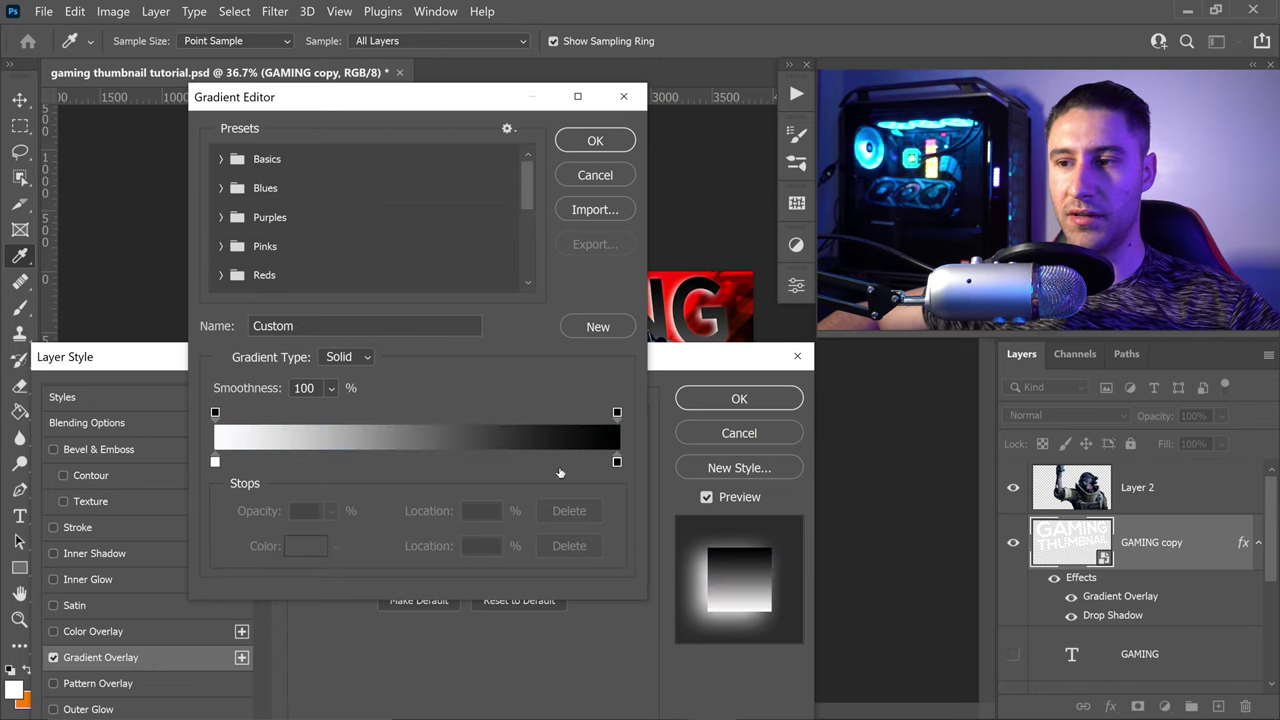
{"action": "left_click", "coordinate": [215, 461]}
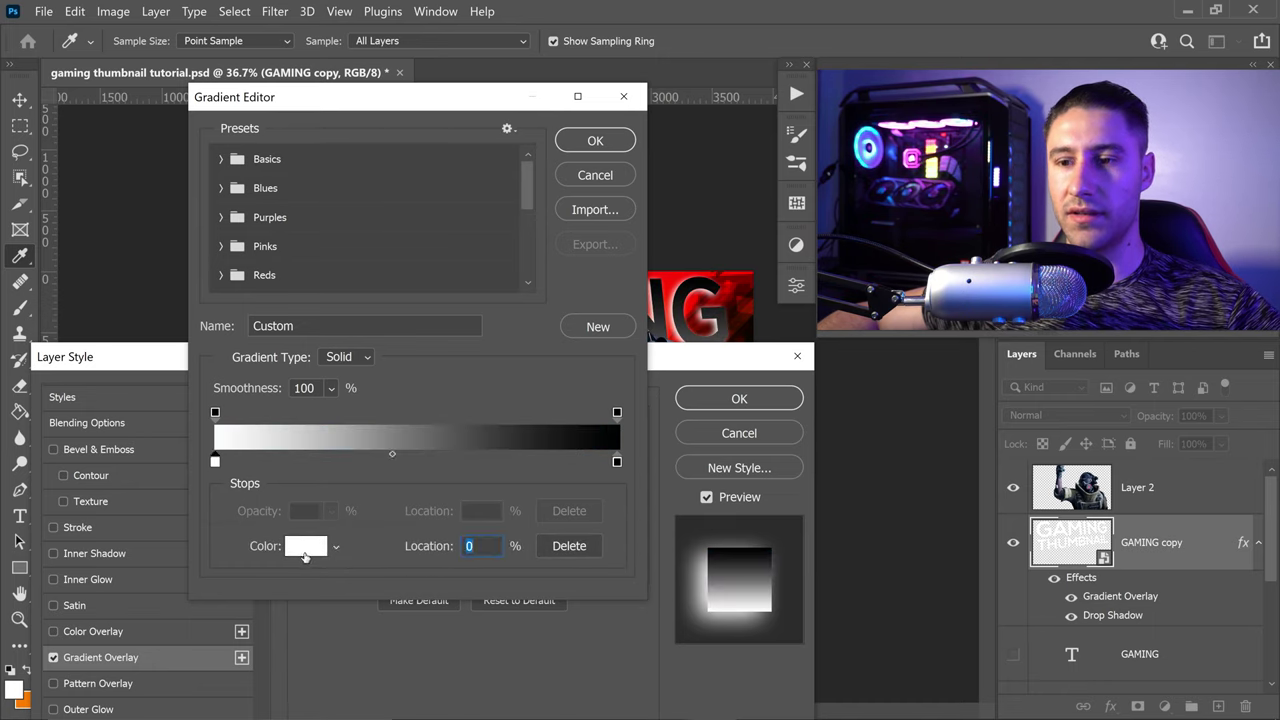
{"action": "left_click", "coordinate": [305, 546]}
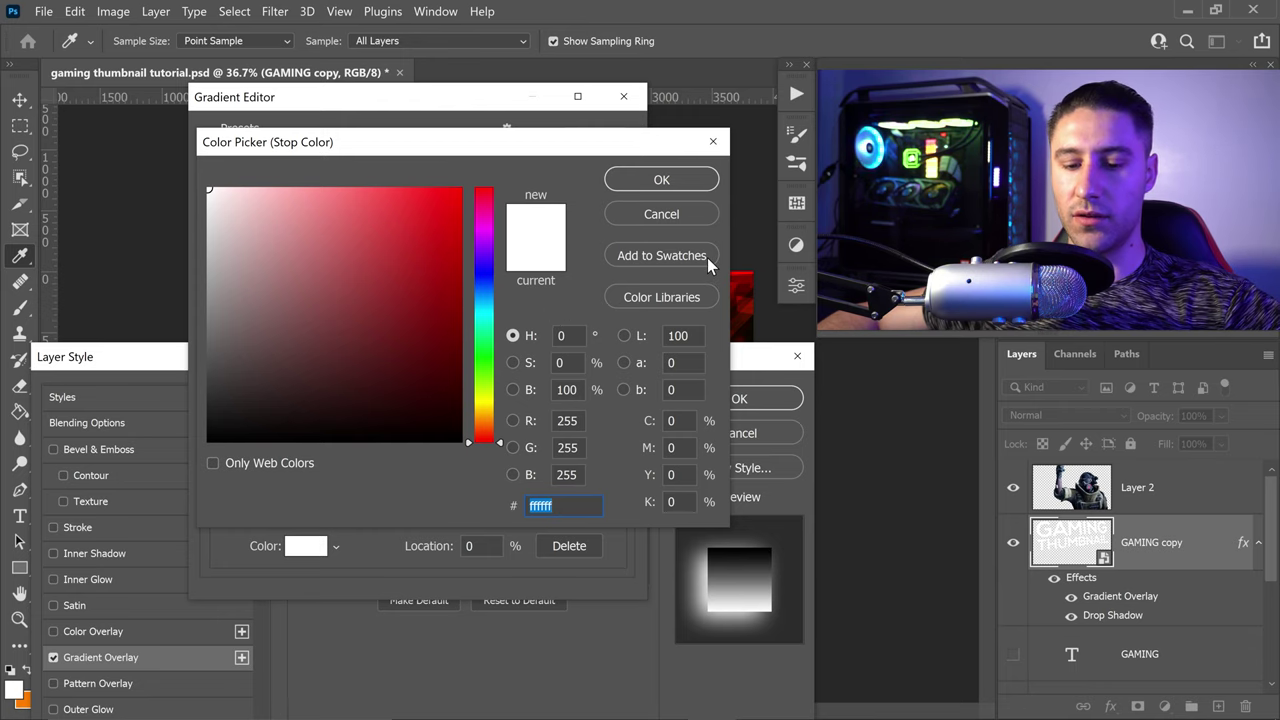
{"action": "type", "text": "ffae46"}
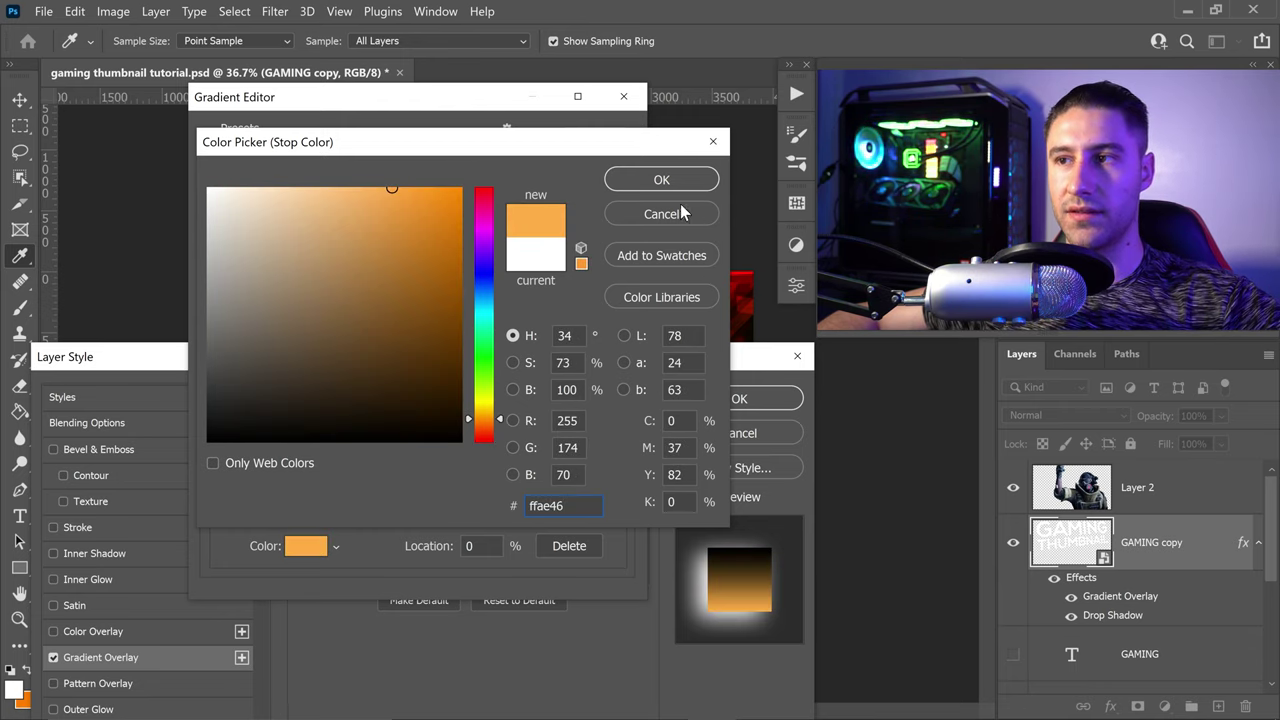
{"action": "left_click", "coordinate": [658, 181]}
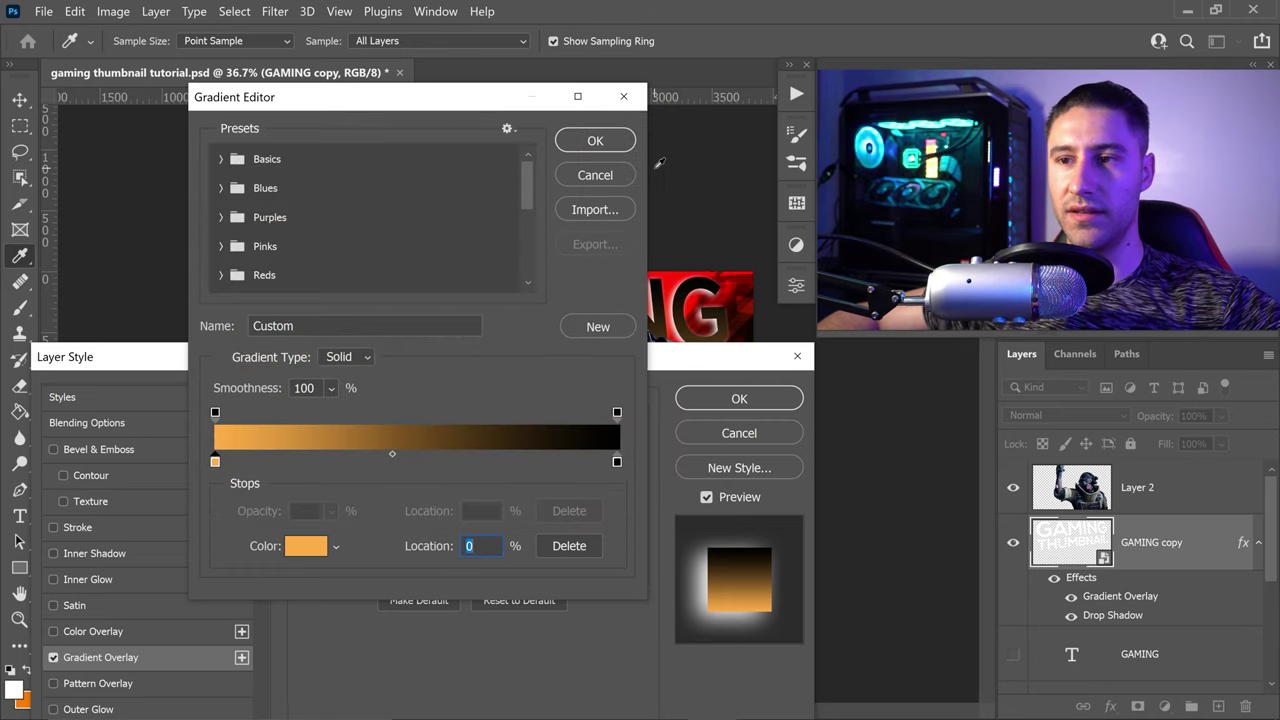
Set the right stop to ffffff and accept the orange-to-white gradient.
{"action": "left_click", "coordinate": [617, 462]}
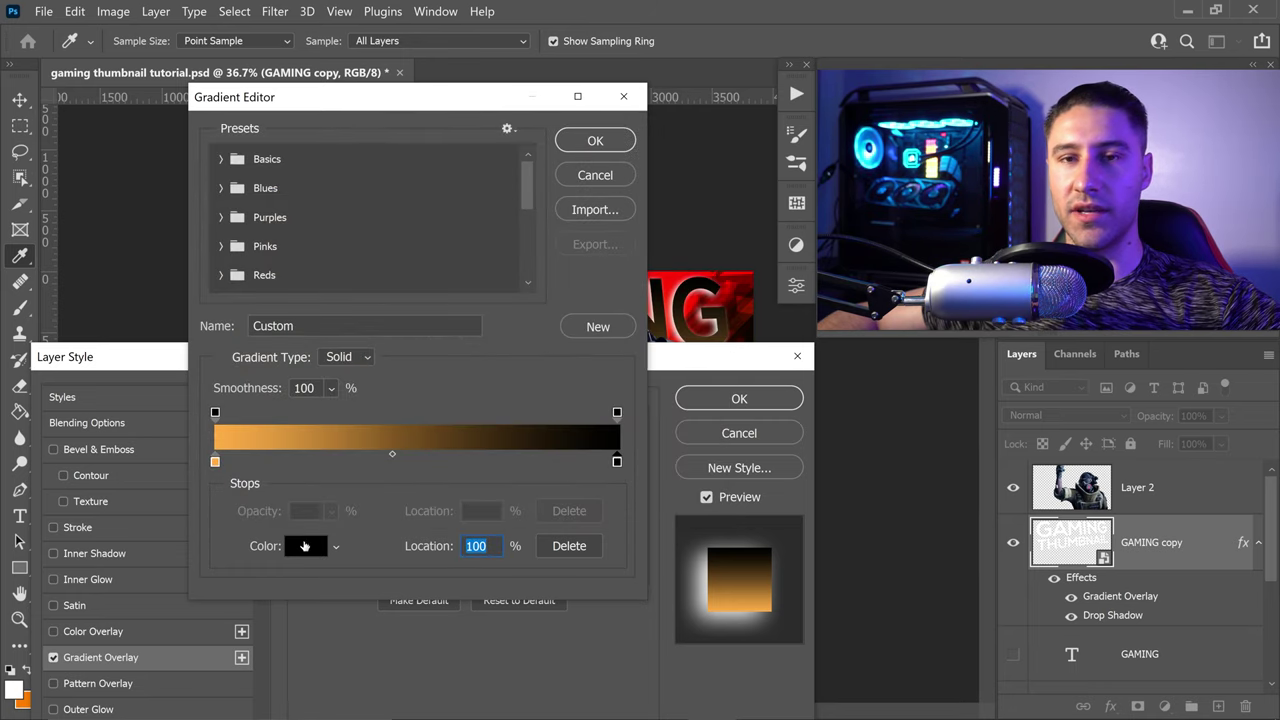
{"action": "left_click", "coordinate": [305, 545]}
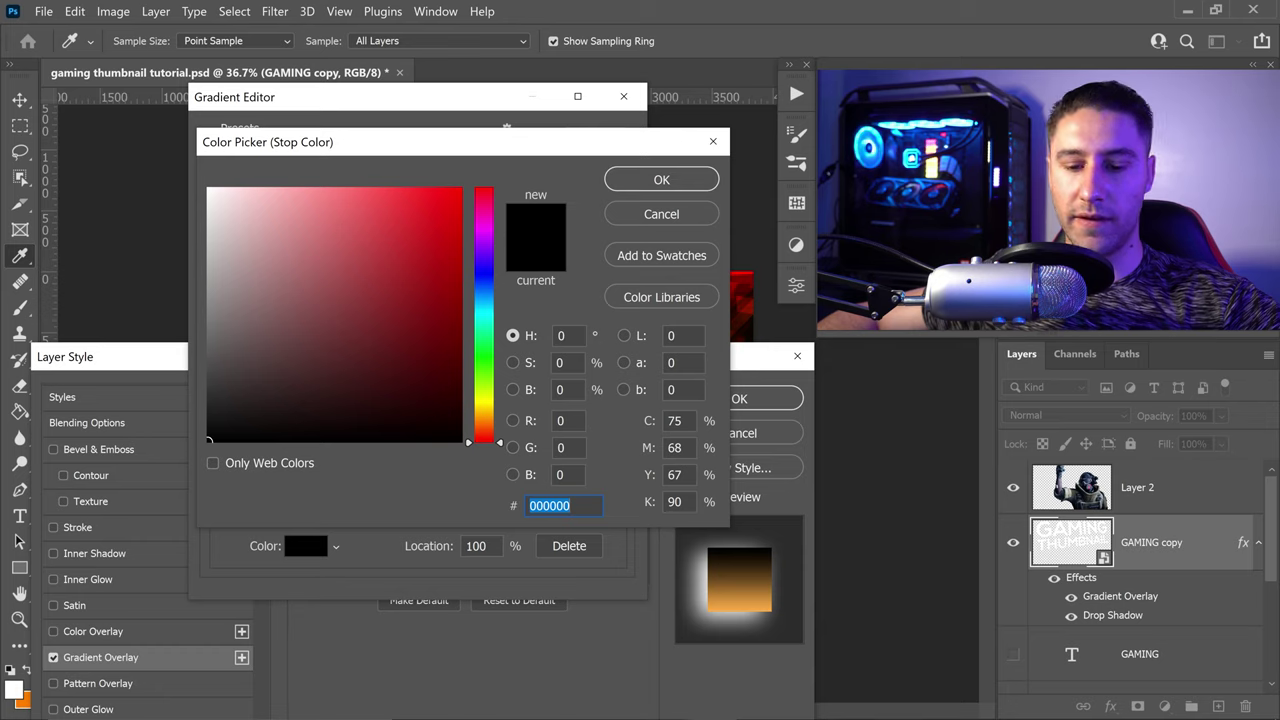
{"action": "type", "text": "ffff"}
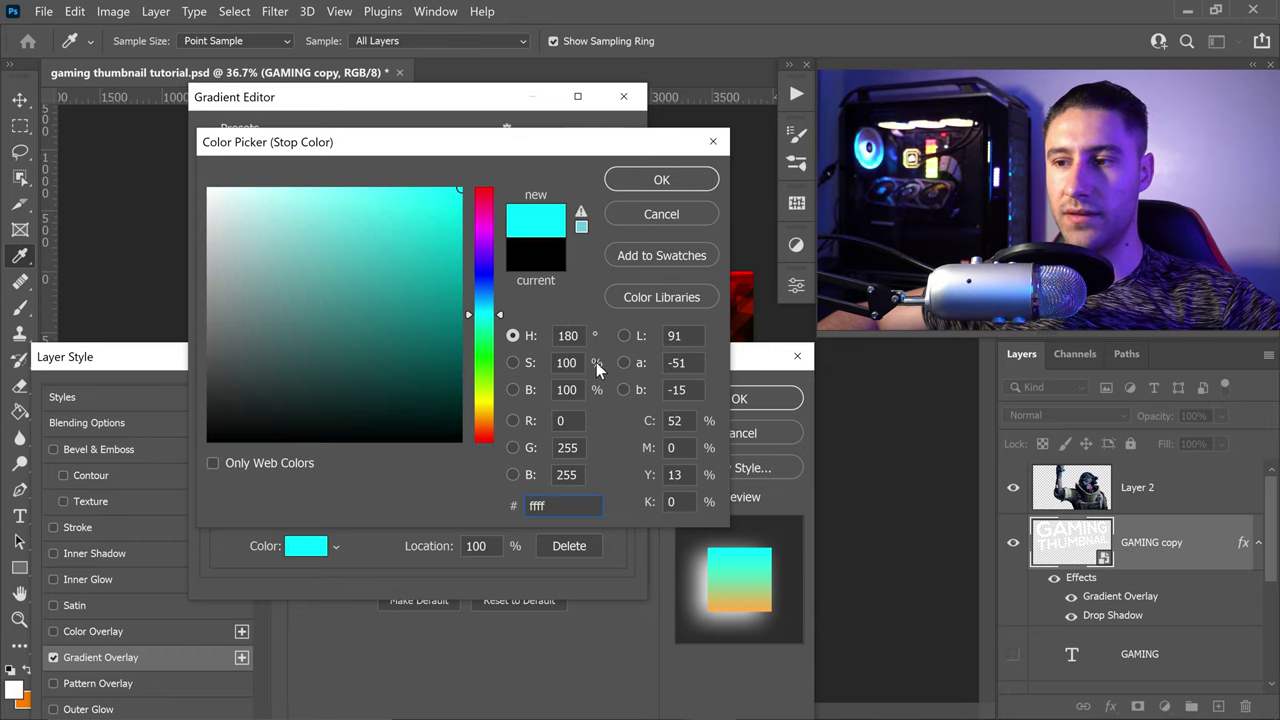
{"action": "type", "text": "ff"}
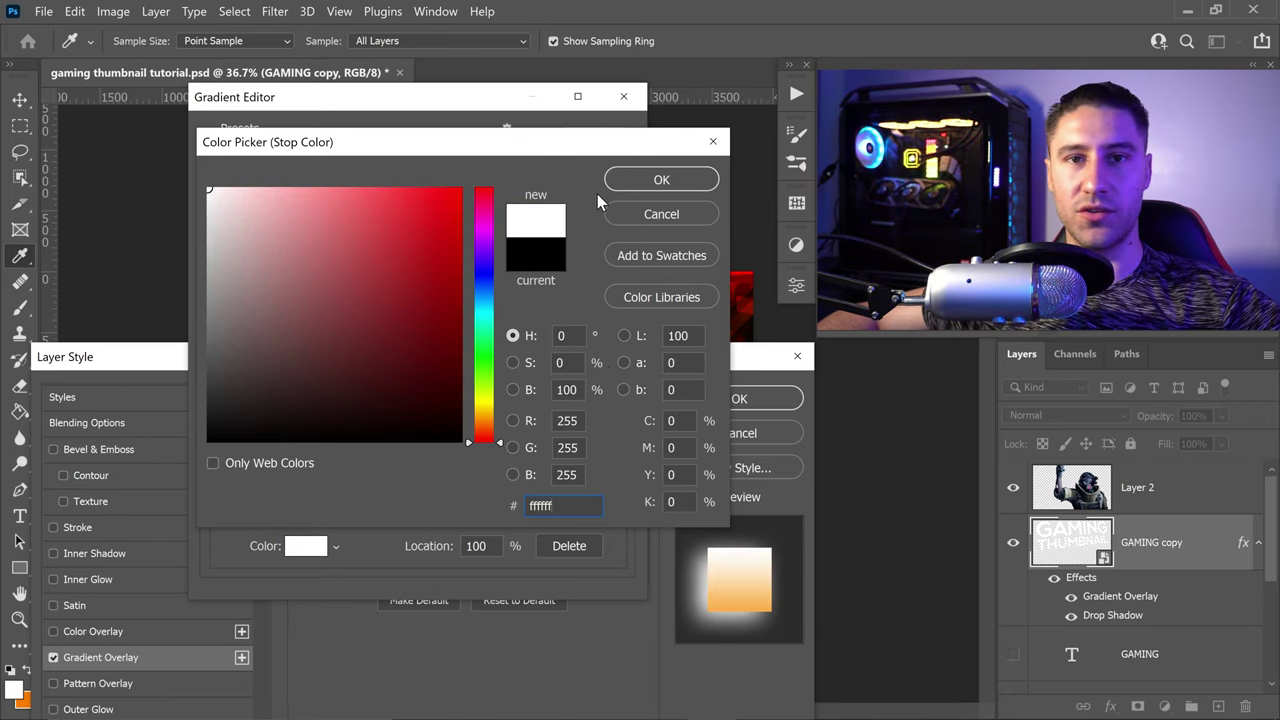
{"action": "left_click", "coordinate": [650, 180]}
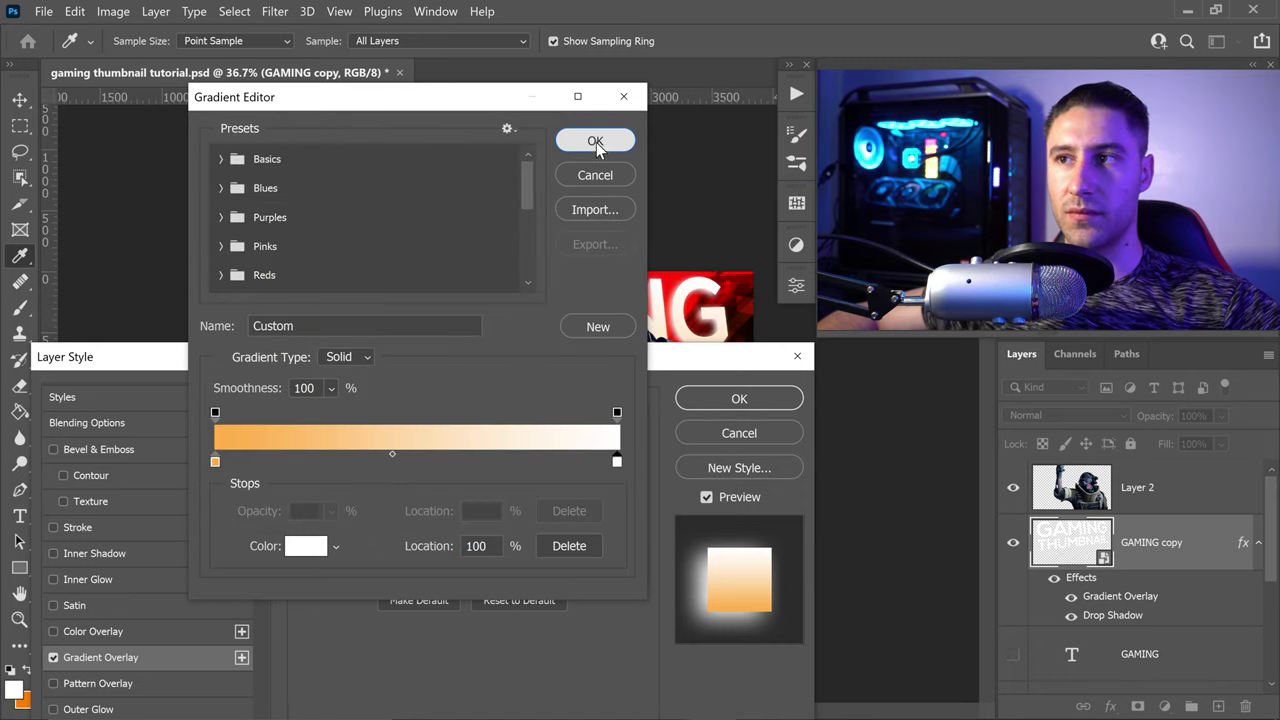
{"action": "left_click", "coordinate": [597, 140]}
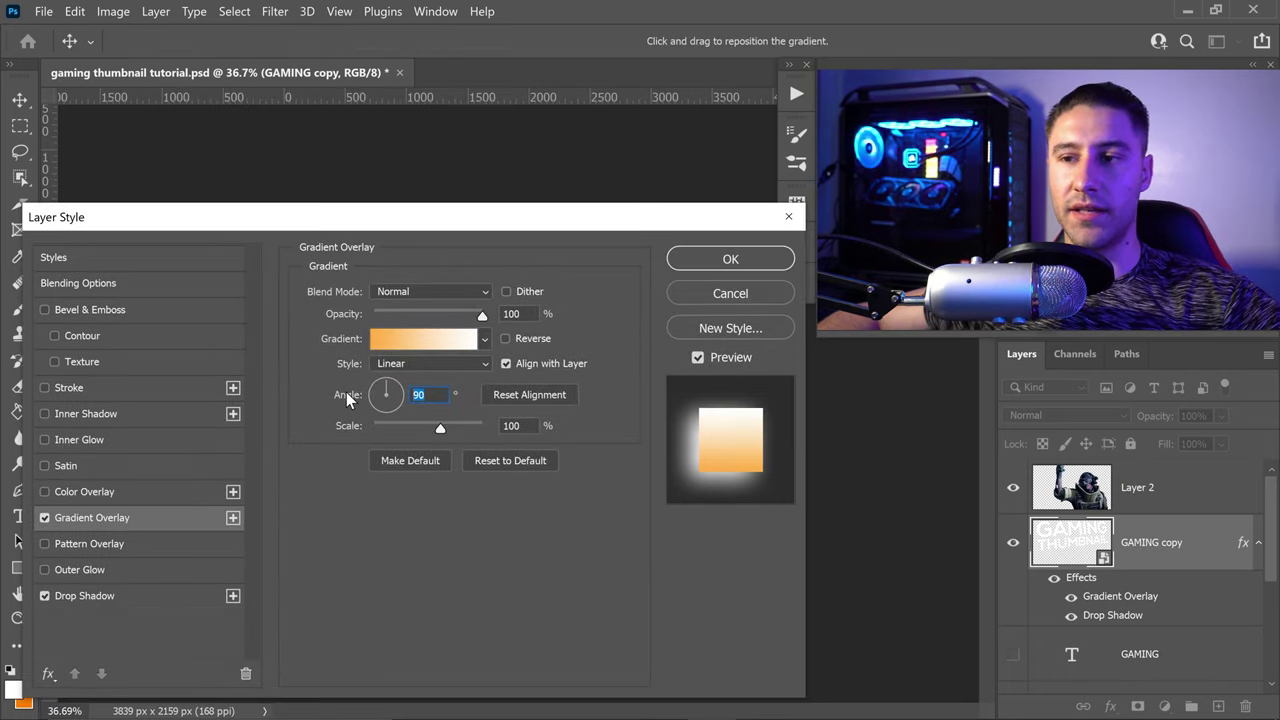
Enable the headline's Drop Shadow and set its colour to dark red 3a1000.
{"action": "type", "text": "140"}
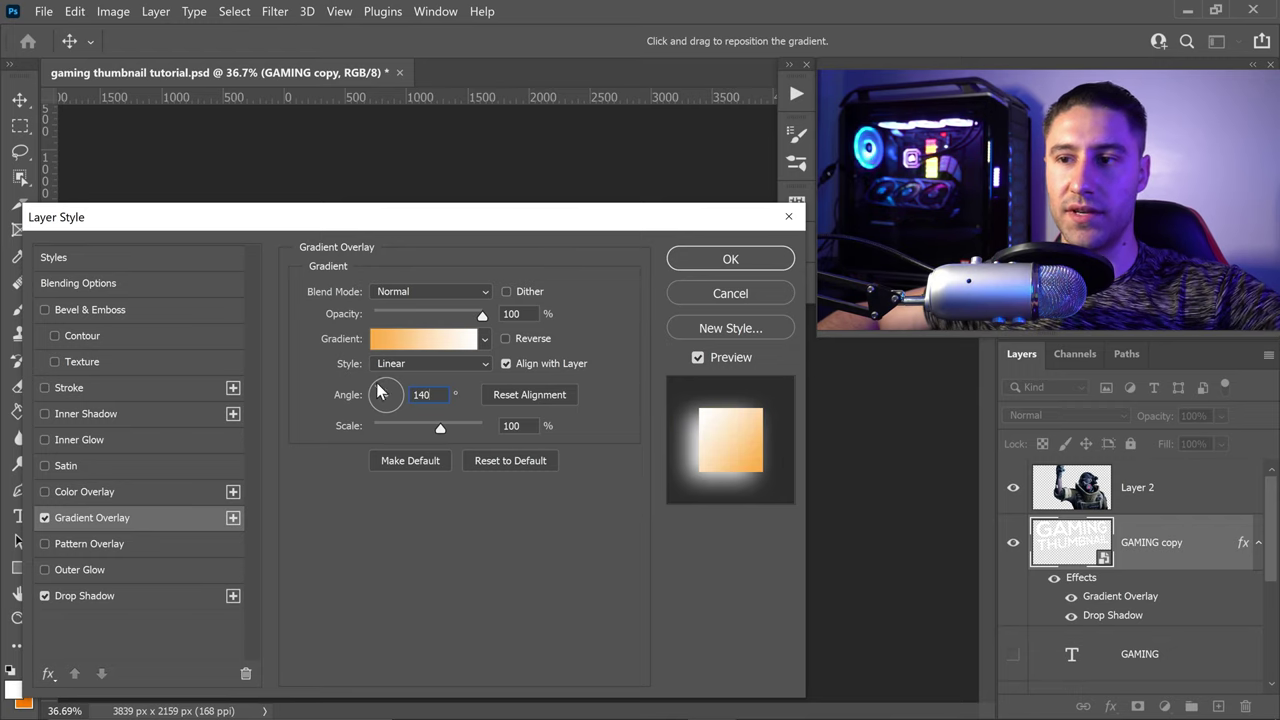
{"action": "left_click_drag", "start_coordinate": [477, 226], "coordinate": [503, 367]}
{"action": "left_click", "coordinate": [70, 566]}
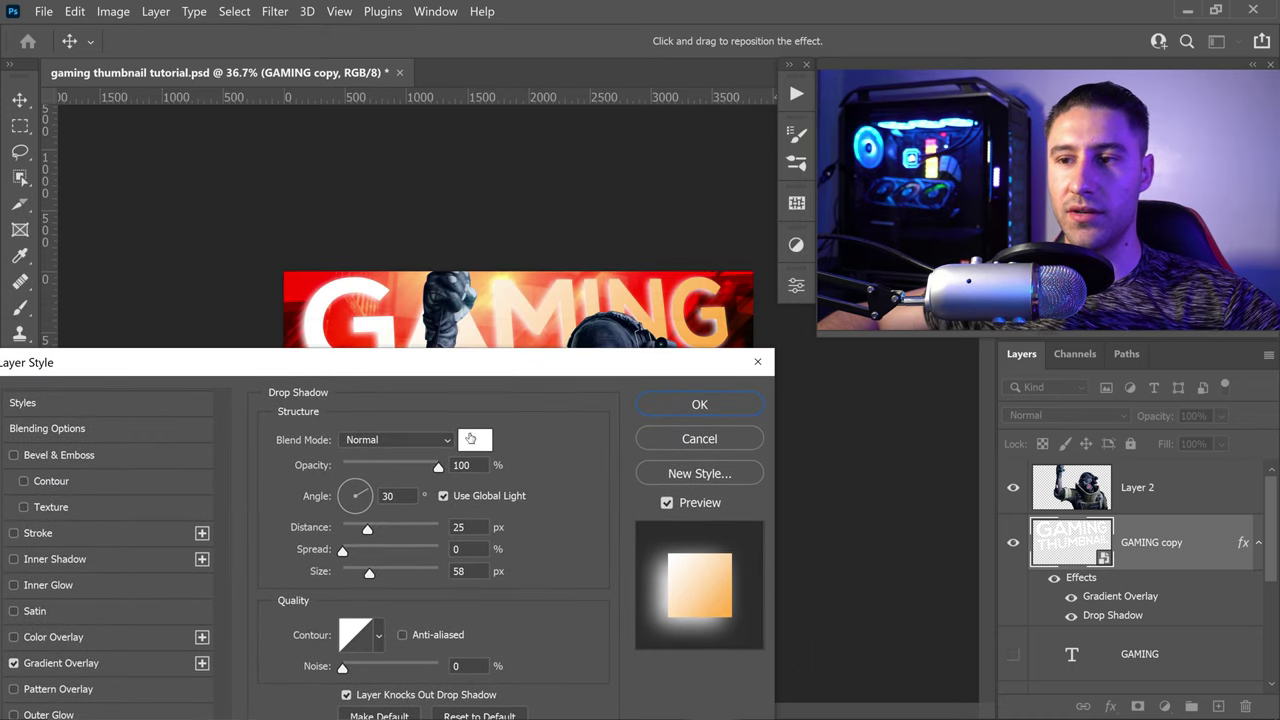
{"action": "left_click", "coordinate": [469, 443]}
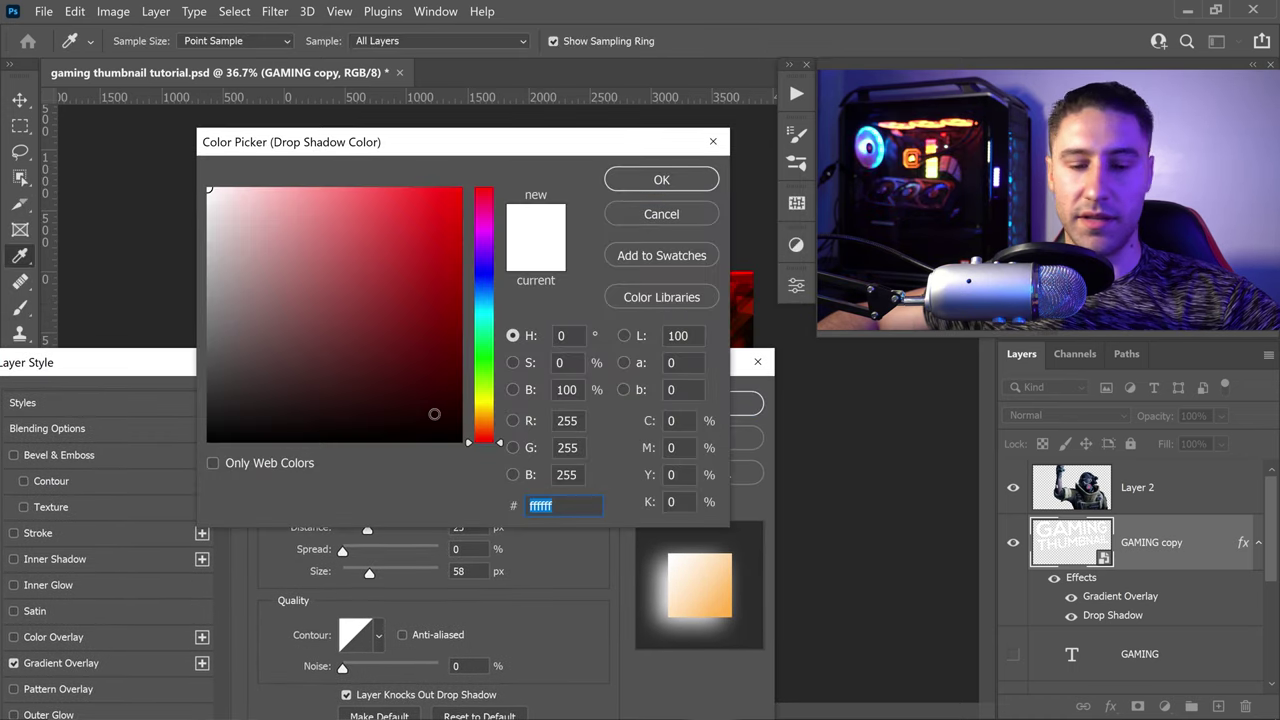
{"action": "type", "text": "3a1"}
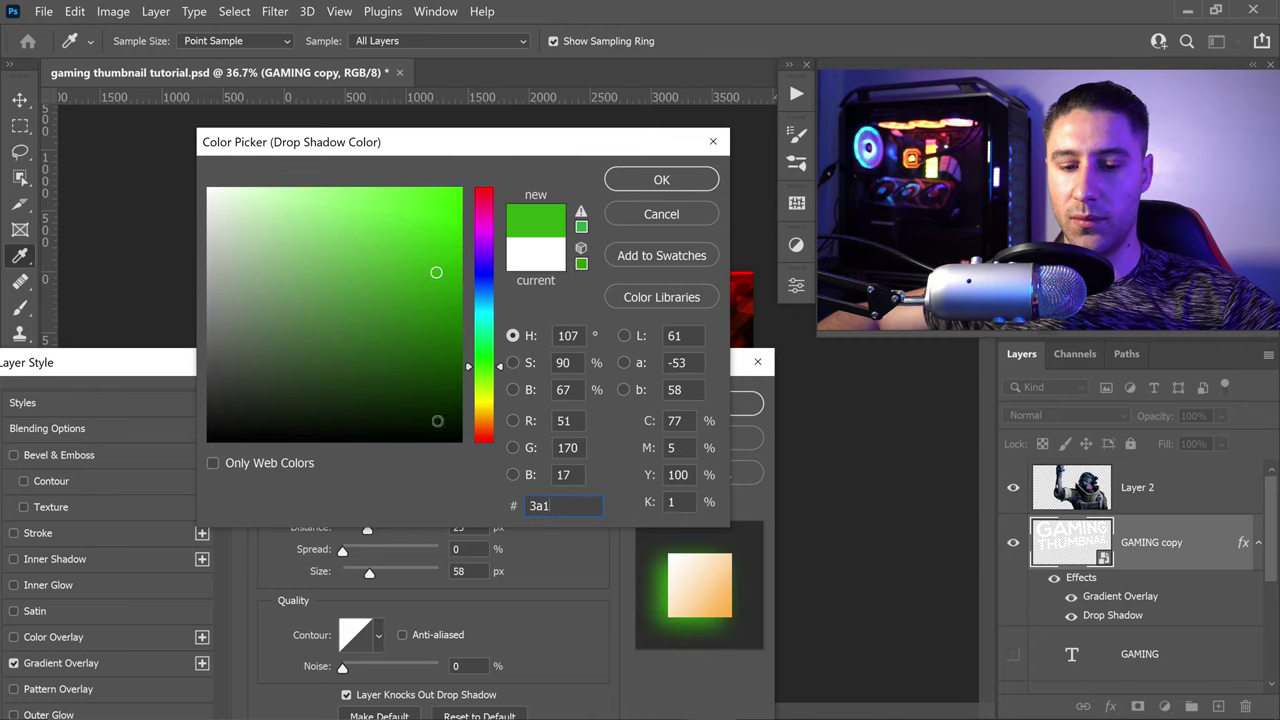
{"action": "type", "text": "000"}
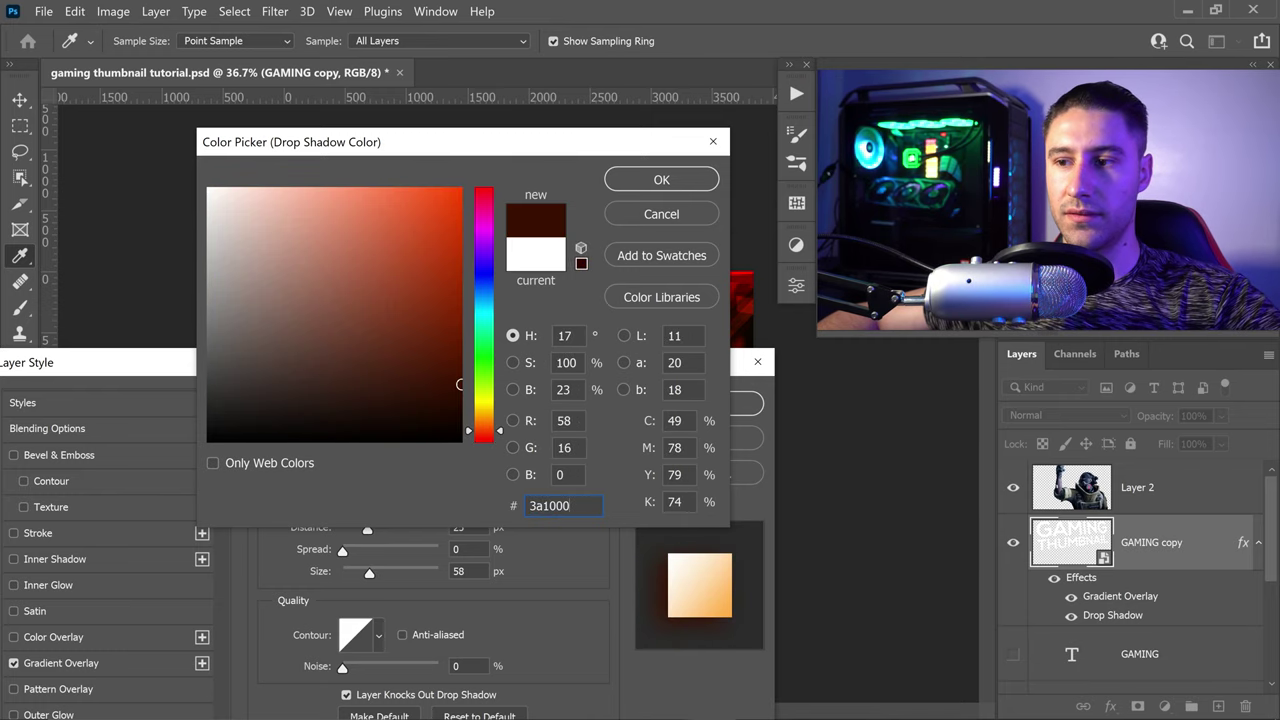
{"action": "left_click", "coordinate": [662, 178]}
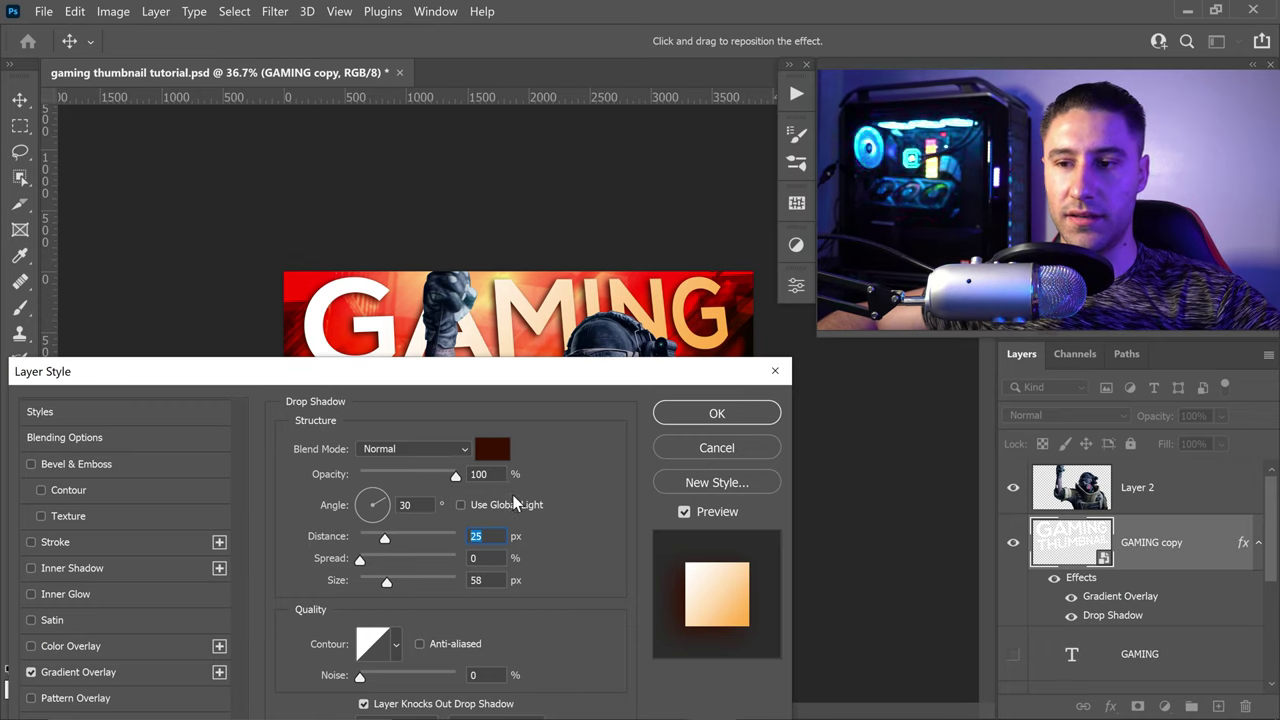
Set the shadow distance to 40 px and size to 30 px, pick a sharper contour, and apply it.
{"action": "type", "text": "40"}
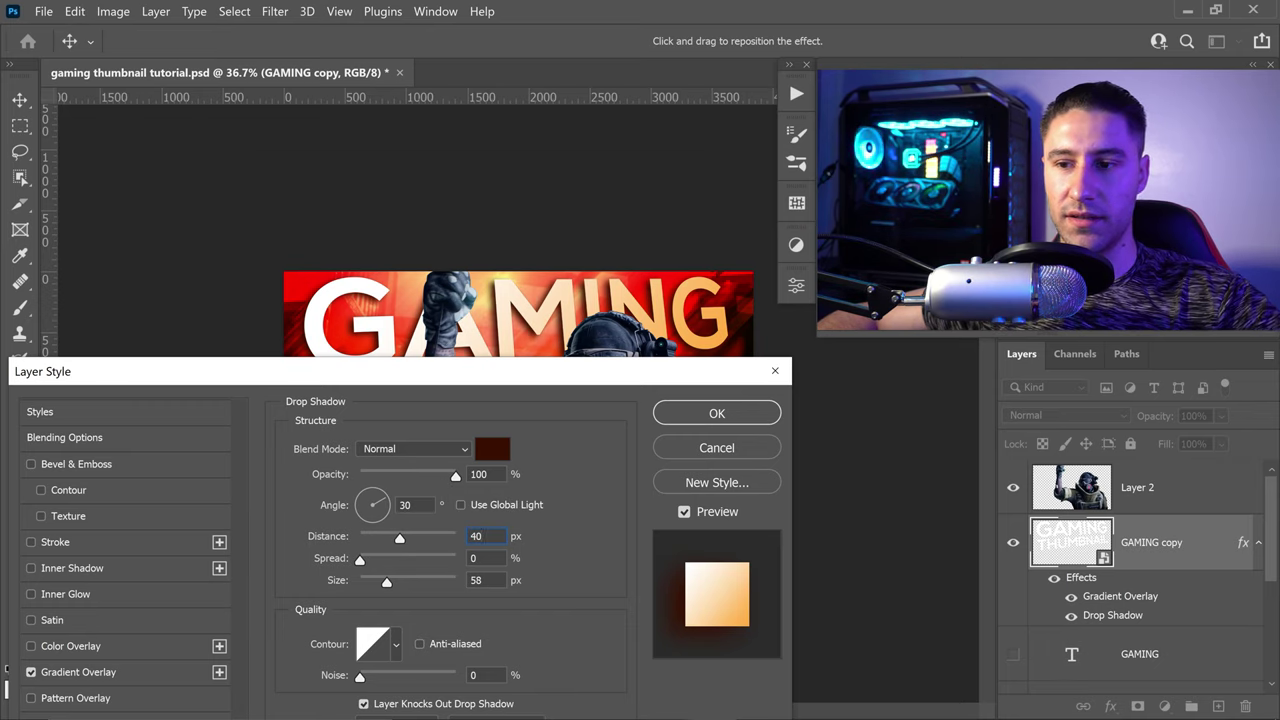
{"action": "double_click", "coordinate": [462, 578]}
{"action": "type", "text": "30"}
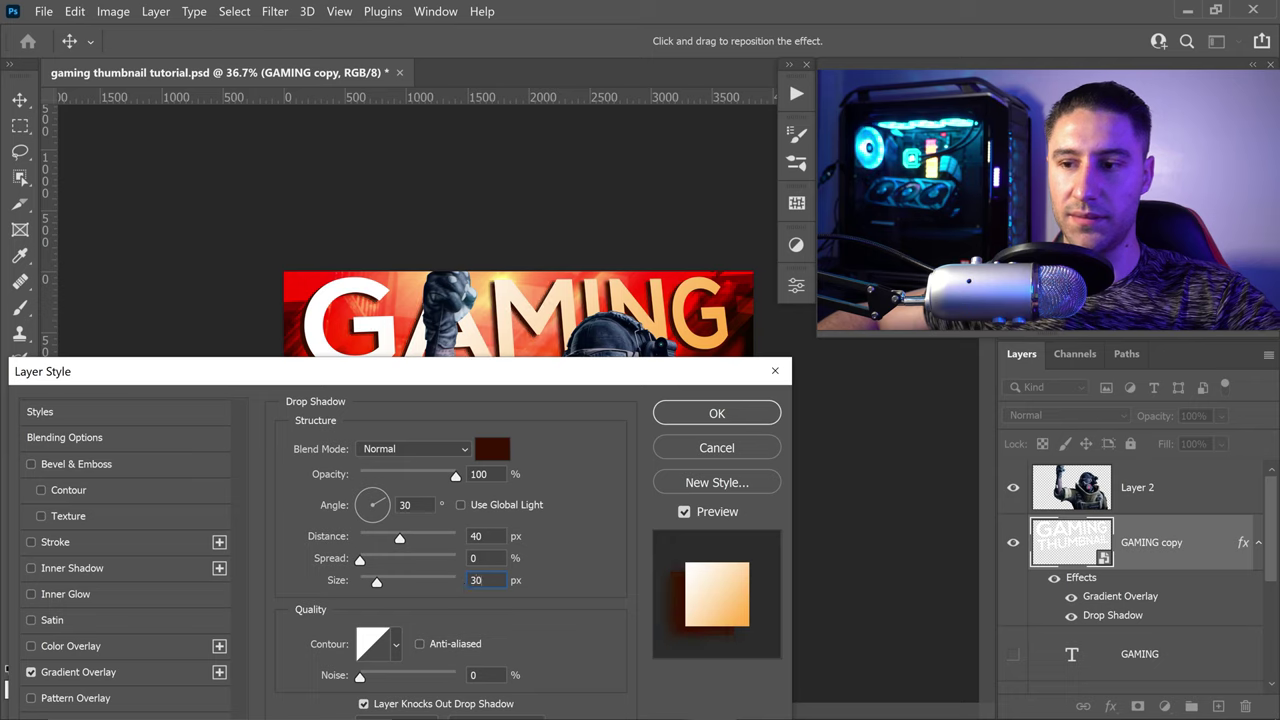
{"action": "left_click", "coordinate": [396, 645]}
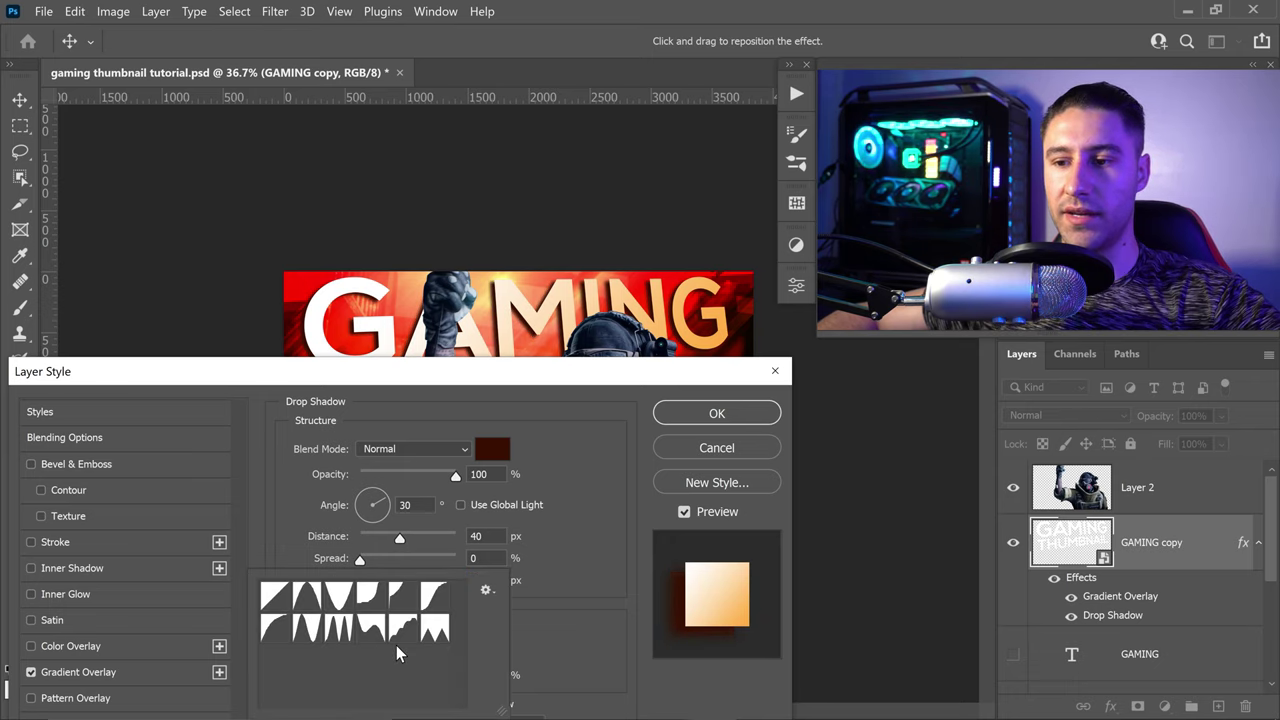
{"action": "left_click", "coordinate": [412, 604]}
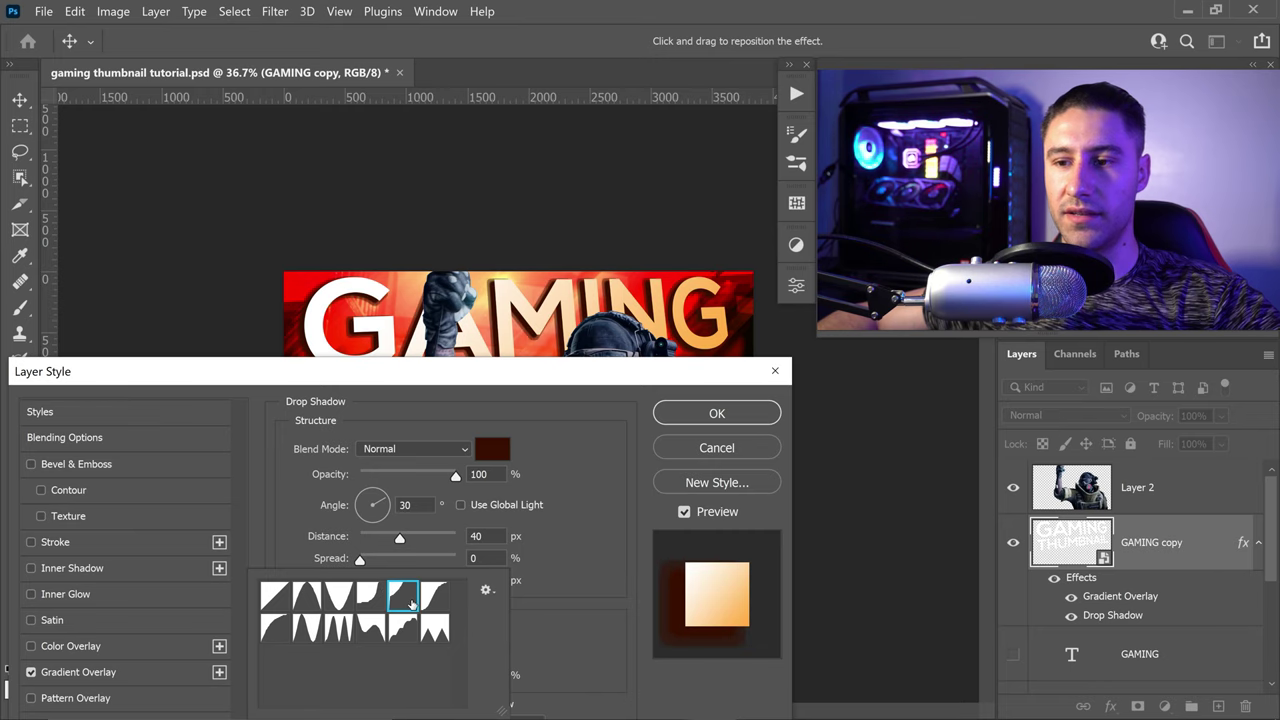
{"action": "left_click_drag", "start_coordinate": [484, 369], "coordinate": [462, 214]}
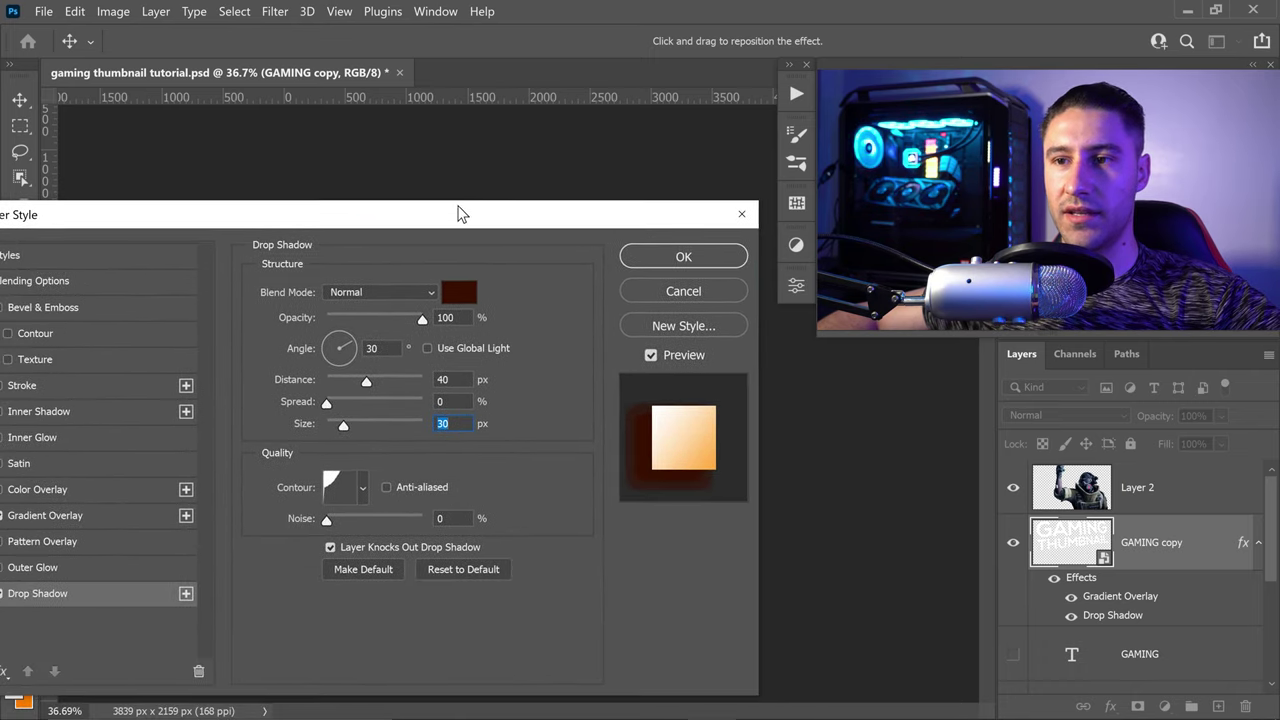
{"action": "left_click", "coordinate": [644, 255]}
{"action": "key", "text": "ctrl+minus"}
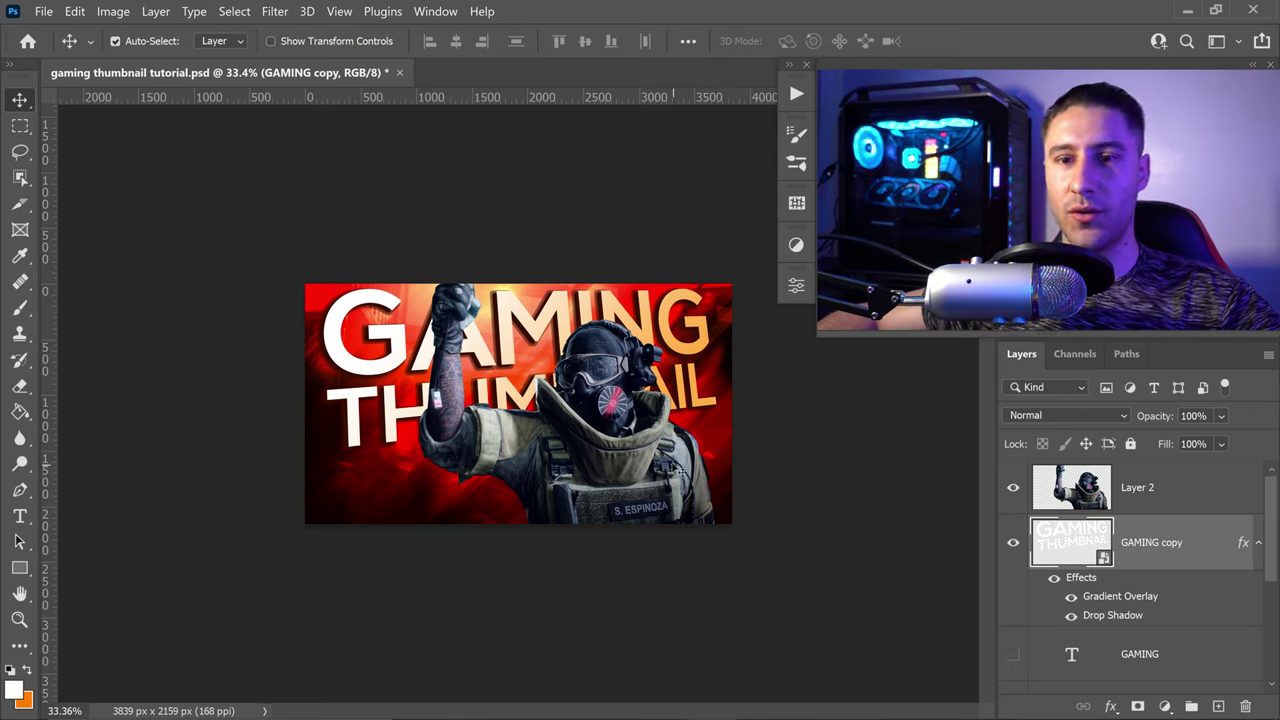
Draw a tall thin rectangle on a new layer with the Rectangle Tool.
{"action": "left_click", "coordinate": [20, 569]}
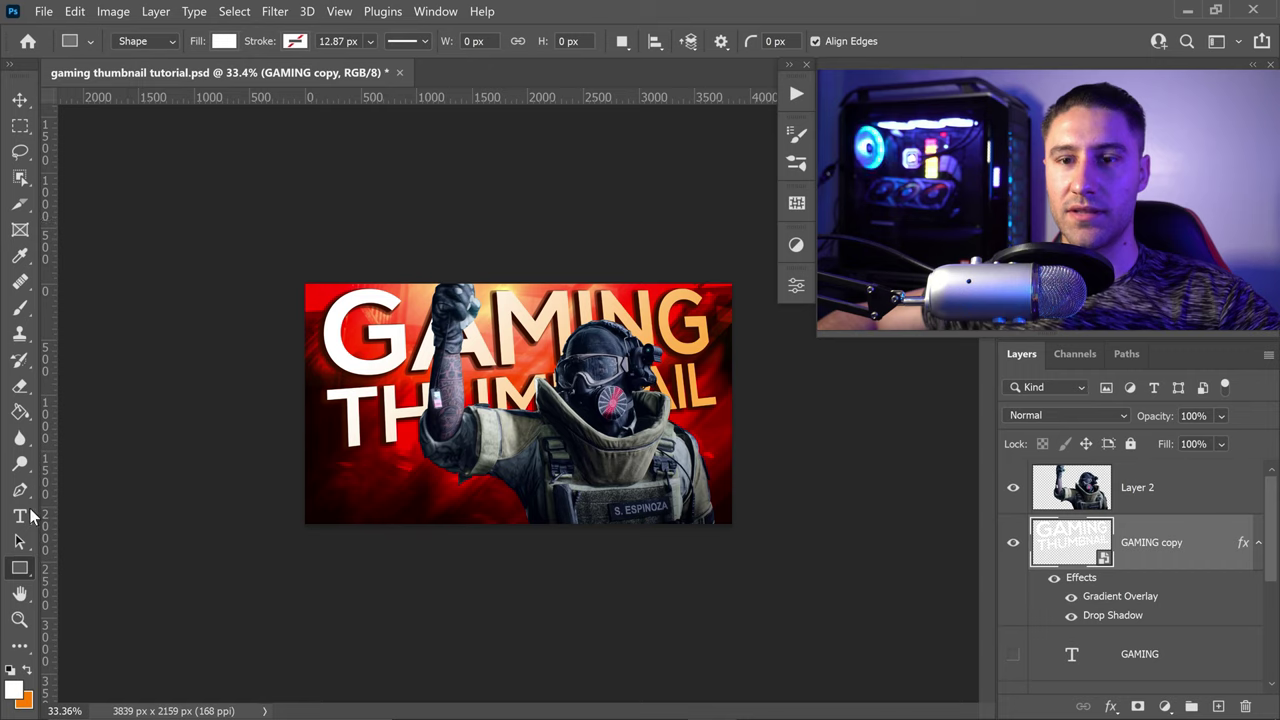
{"action": "right_click", "coordinate": [24, 568]}
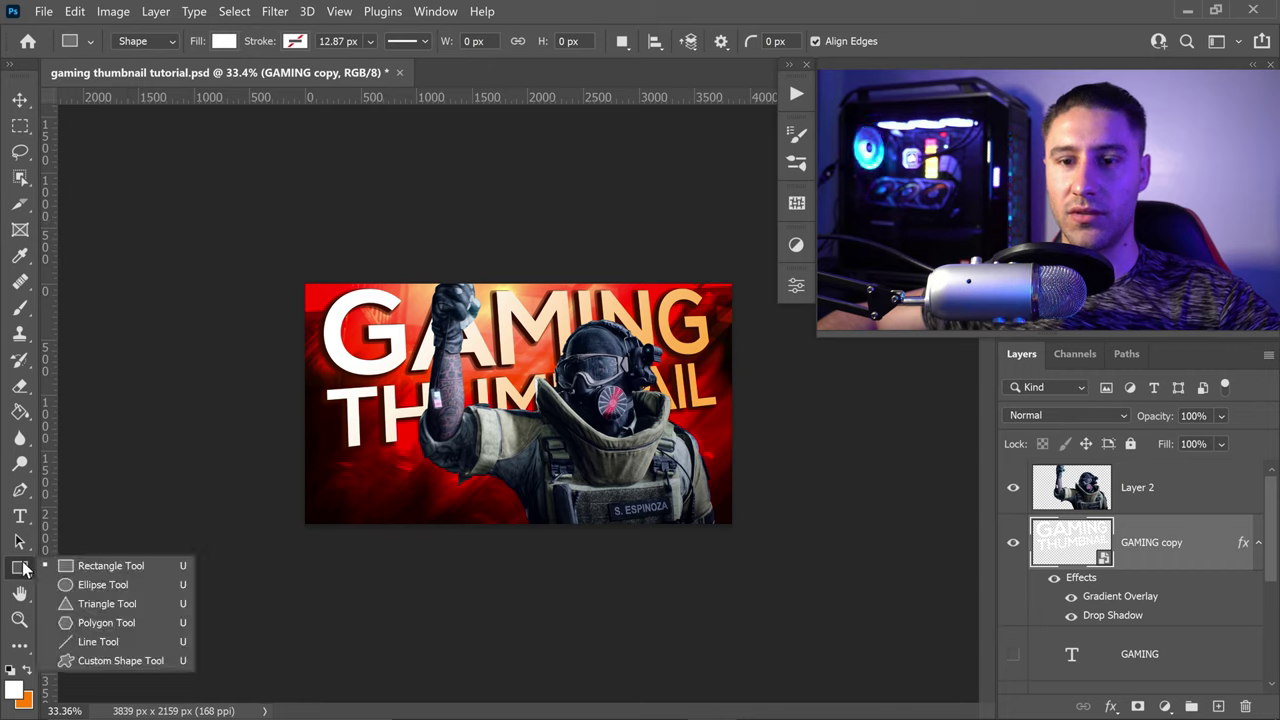
{"action": "left_click", "coordinate": [100, 570]}
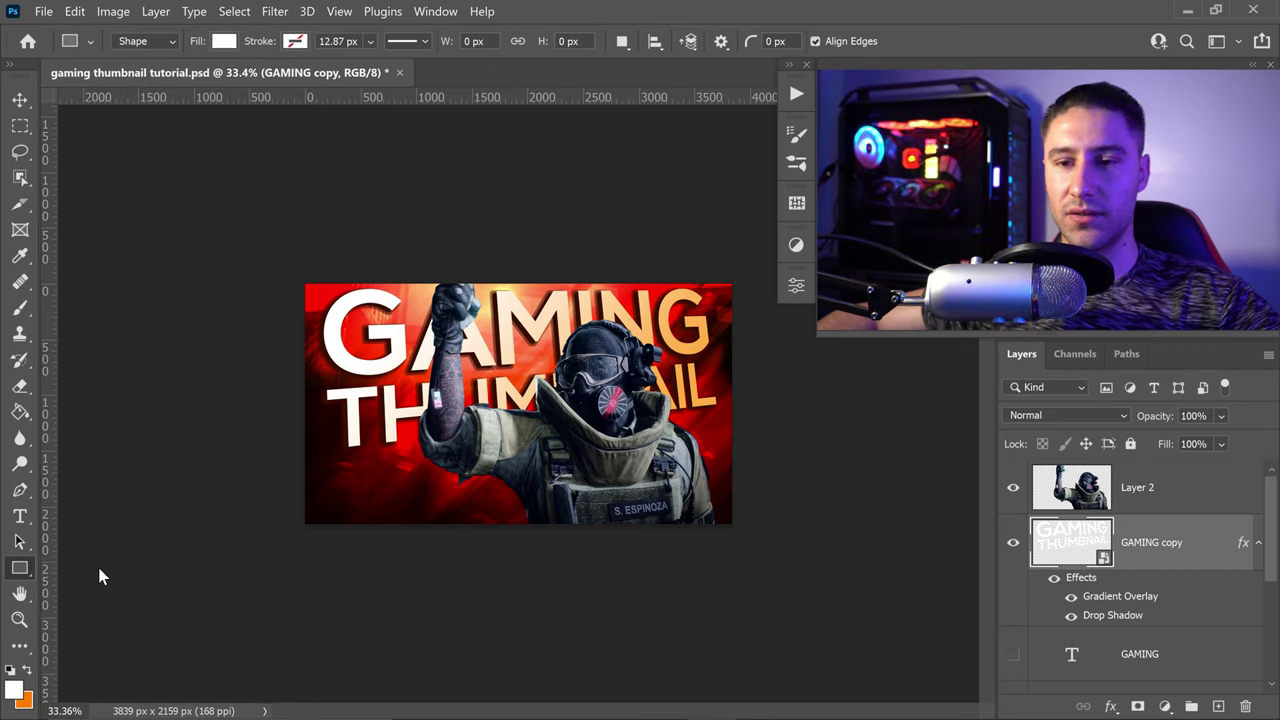
{"action": "left_click", "coordinate": [1259, 540]}
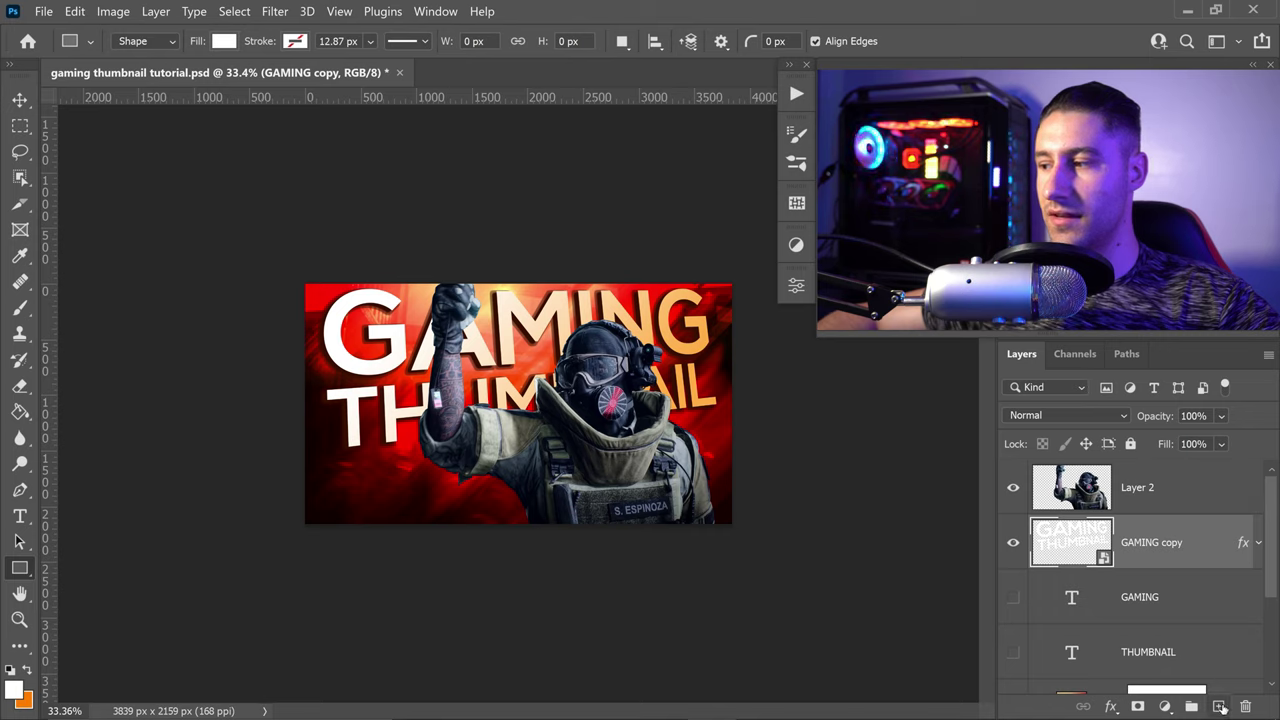
{"action": "left_click", "coordinate": [1218, 707]}
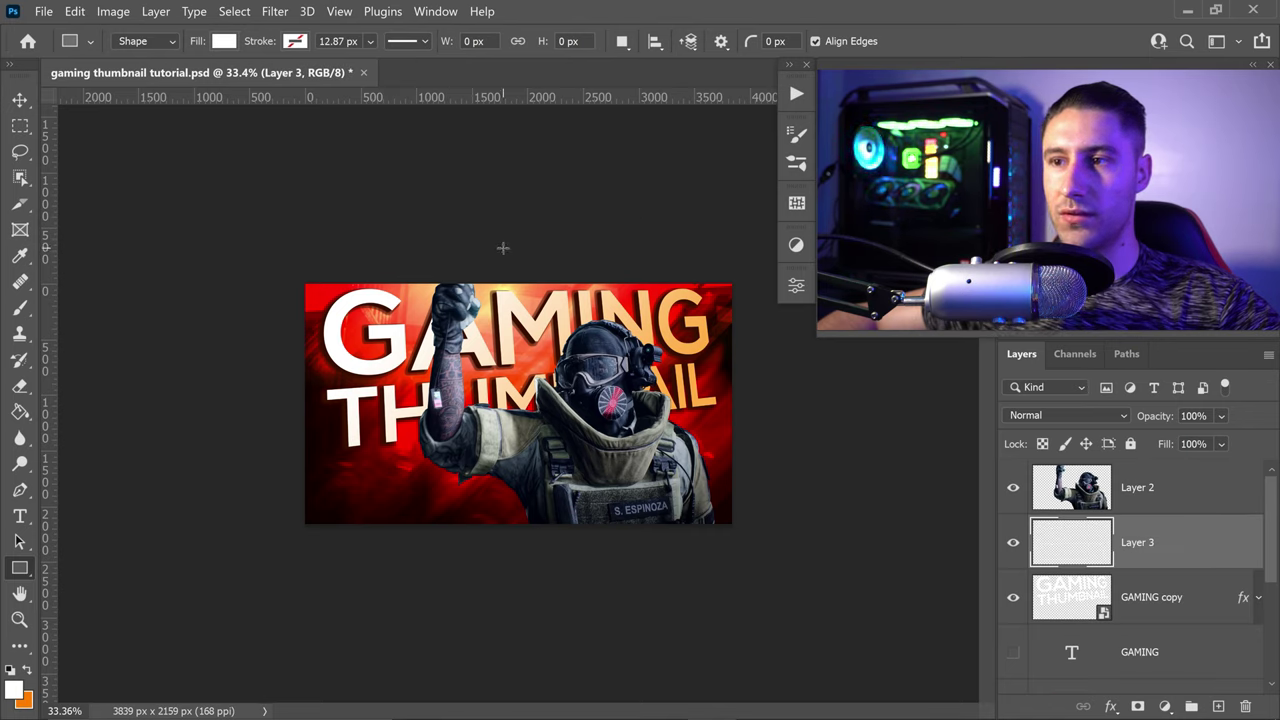
{"action": "left_click_drag", "start_coordinate": [503, 248], "coordinate": [505, 531]}
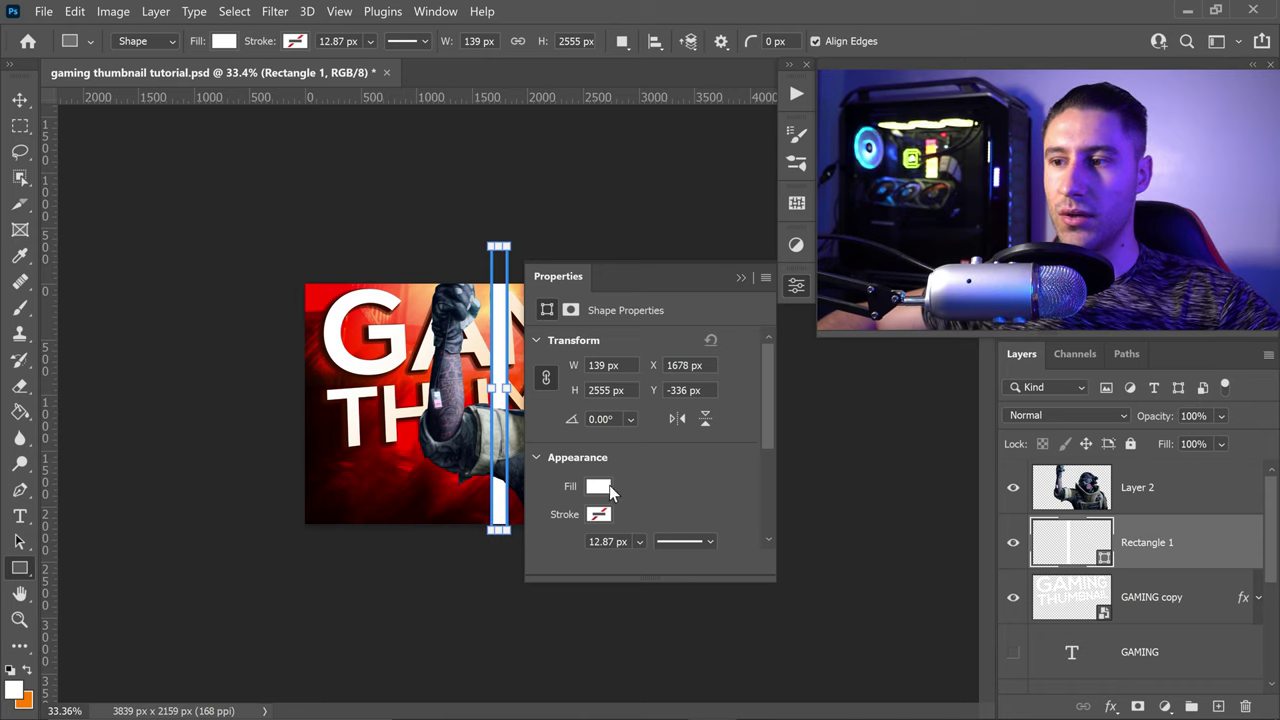
Fill the rectangle with orange #ff7e00.
{"action": "left_click", "coordinate": [599, 487]}
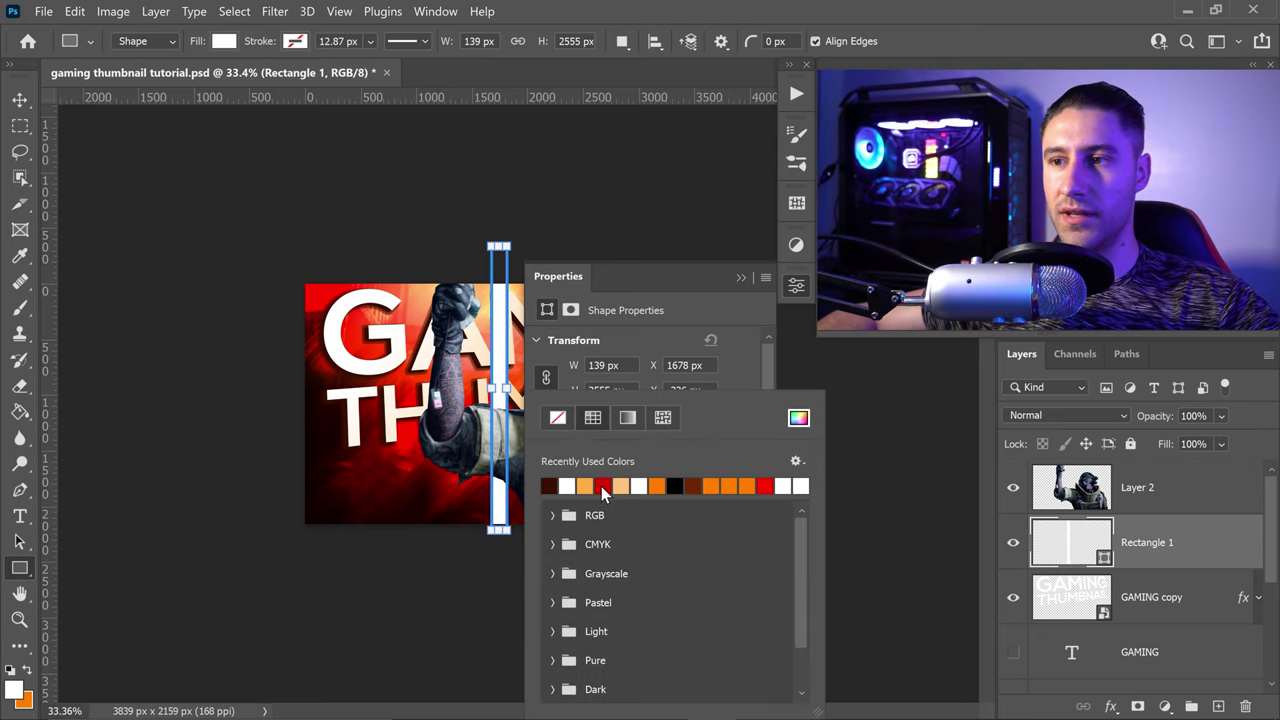
{"action": "left_click", "coordinate": [798, 417]}
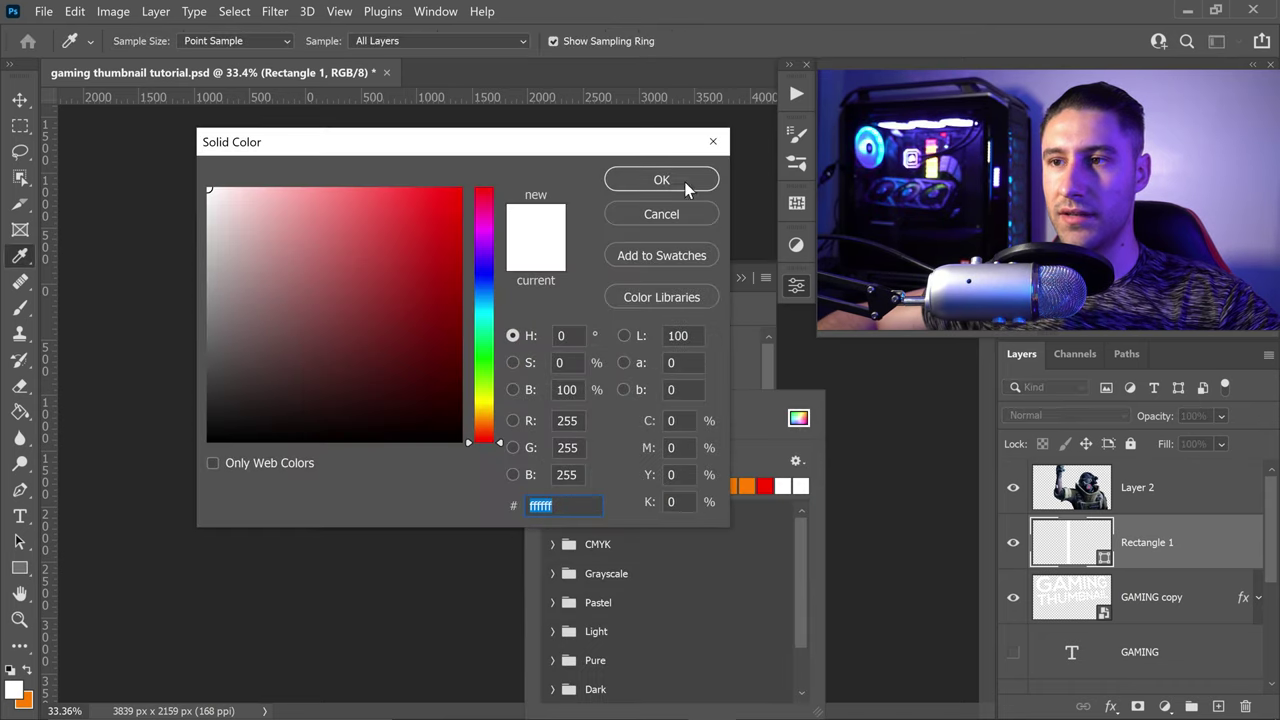
{"action": "type", "text": "ff"}
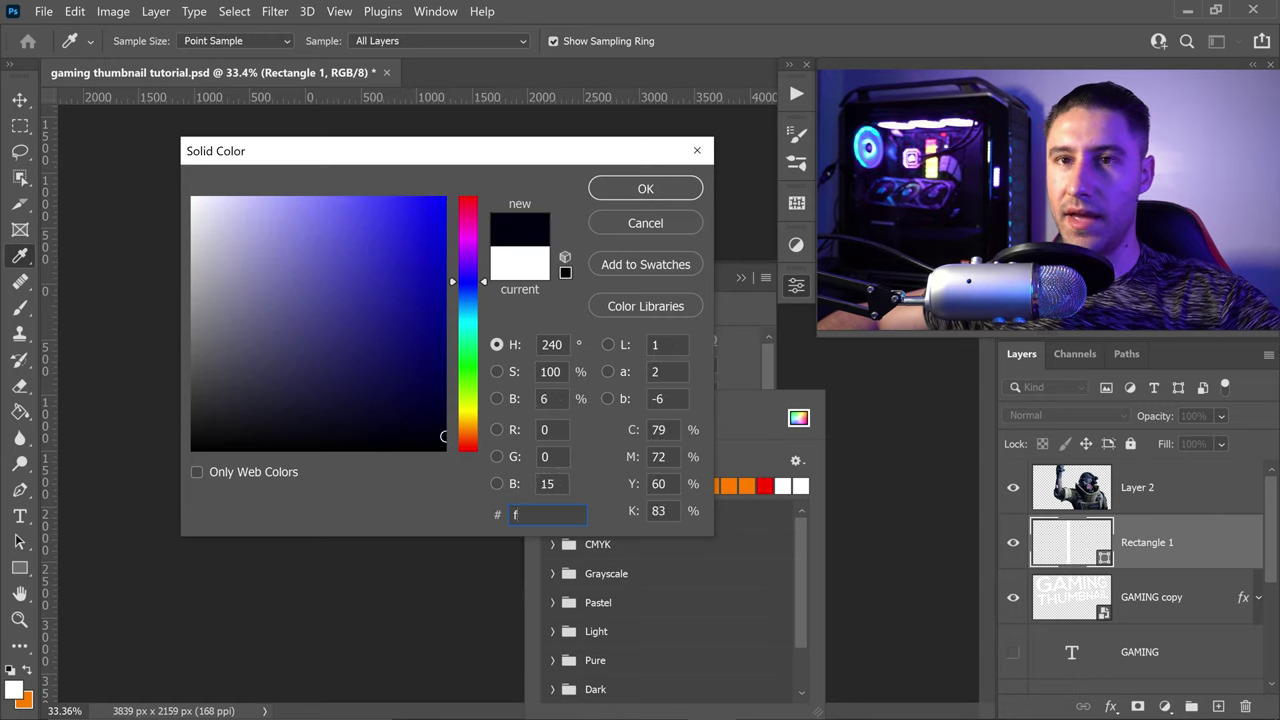
{"action": "type", "text": "7e00"}
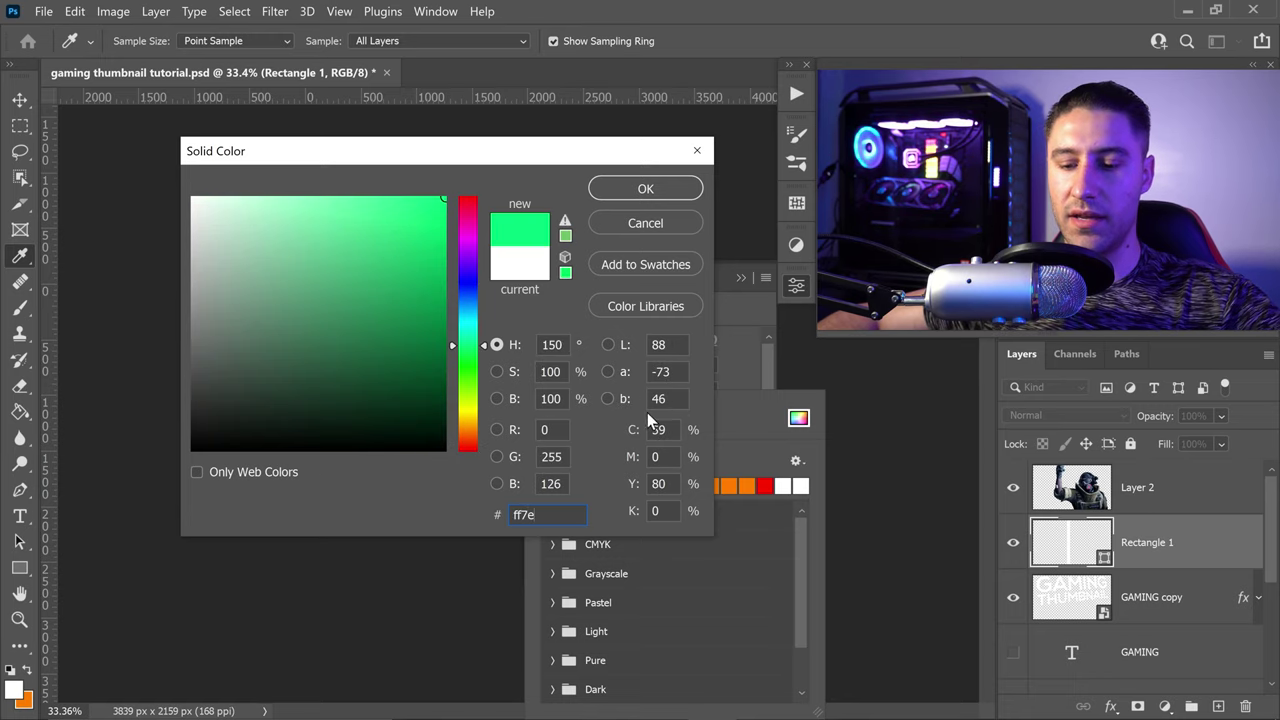
{"action": "left_click", "coordinate": [646, 190]}
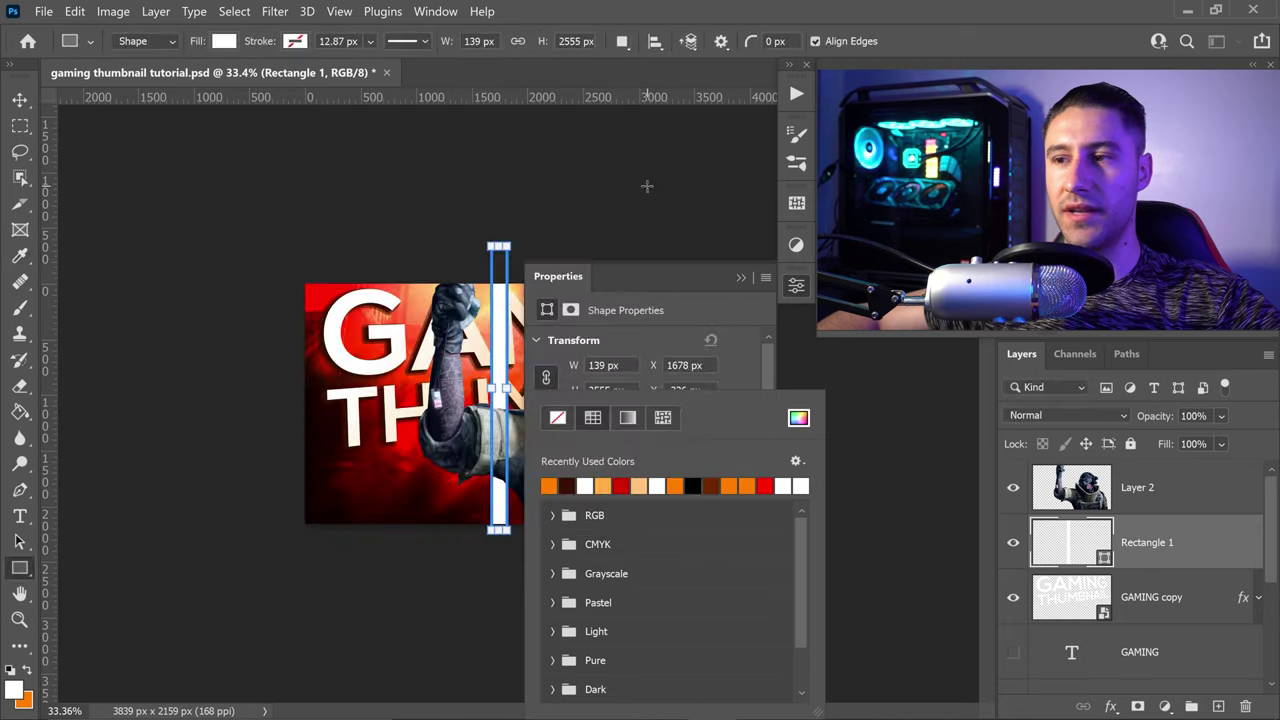
{"action": "left_click", "coordinate": [740, 278]}
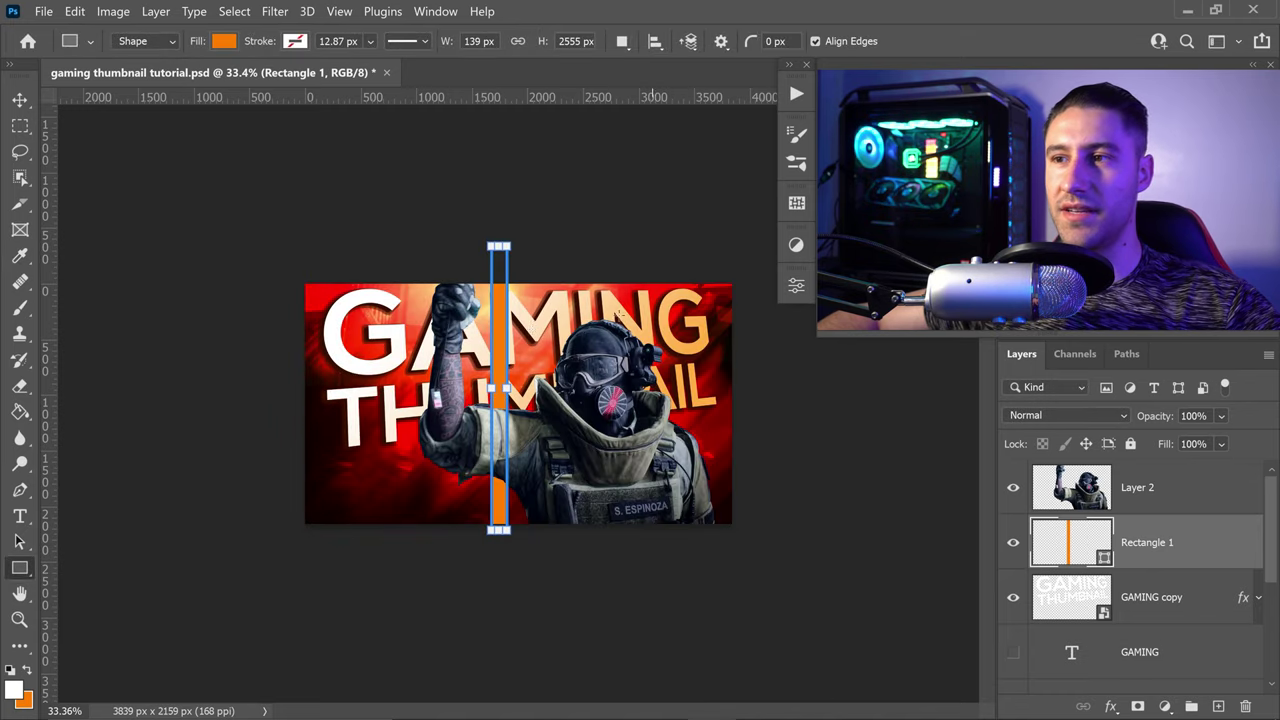
Rotate the orange bar 45° toward the upper-right corner and drag Rectangle 1 above the soldier layer.
{"action": "left_click", "coordinate": [20, 100]}
{"action": "key", "text": "ctrl+t"}
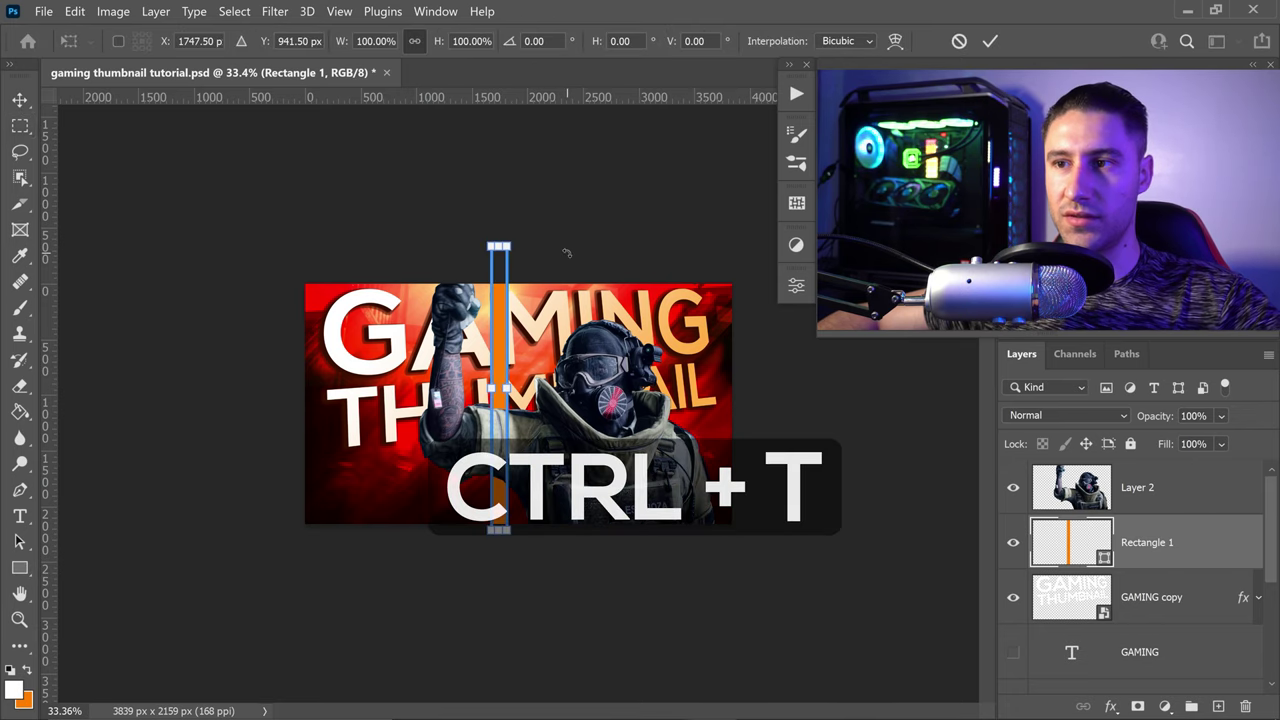
{"action": "left_click_drag", "start_coordinate": [498, 297], "coordinate": [610, 312]}
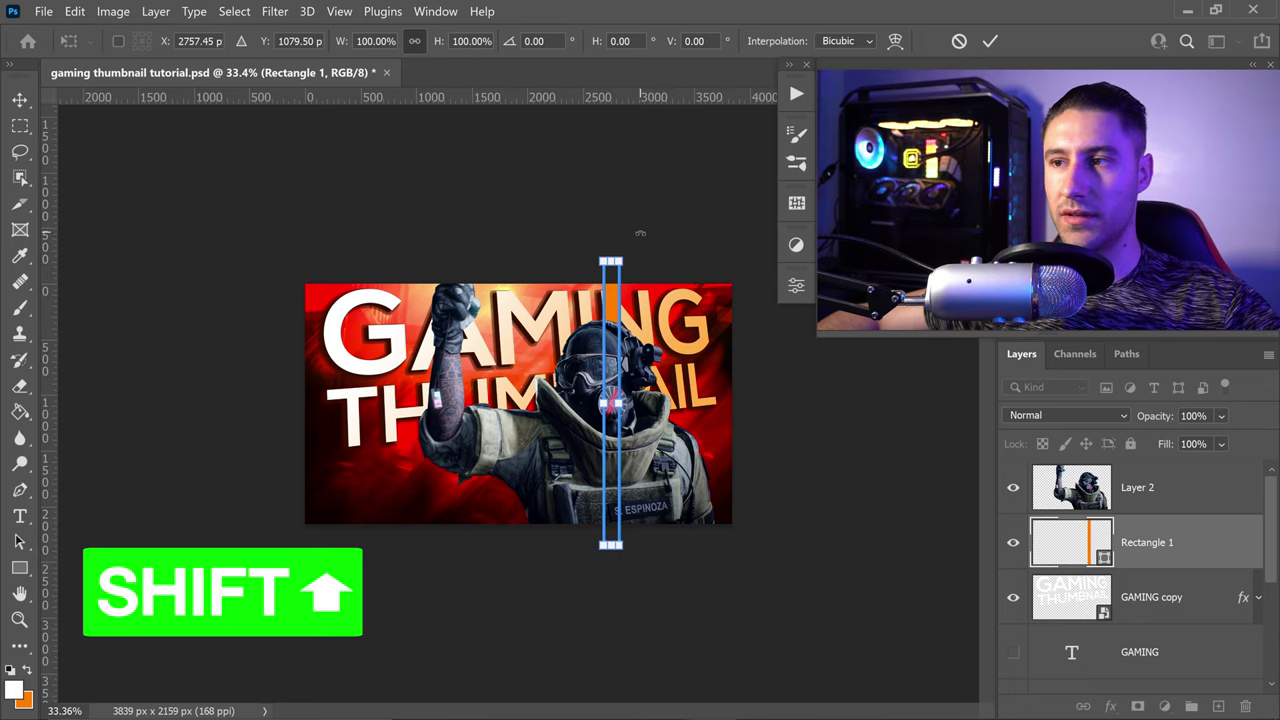
{"action": "left_click_drag", "start_coordinate": [642, 237], "coordinate": [735, 308]}
{"action": "left_click_drag", "start_coordinate": [636, 383], "coordinate": [746, 337]}
{"action": "key", "text": "Return"}
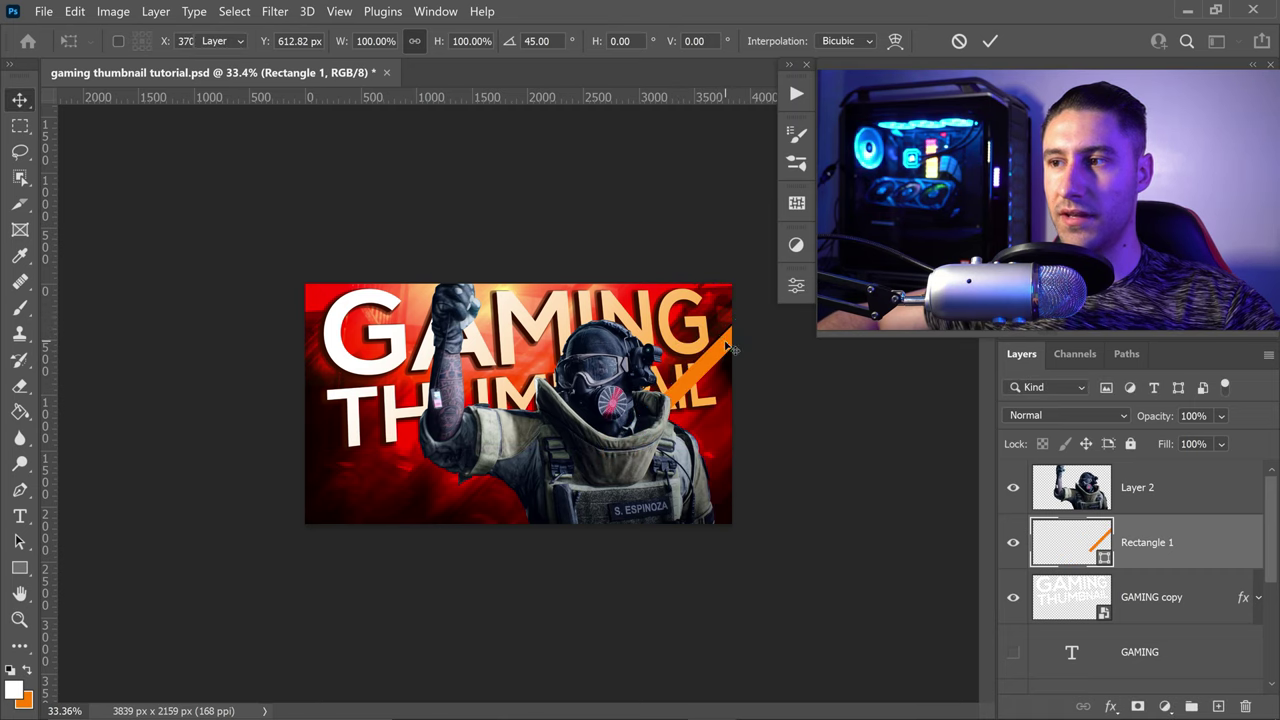
{"action": "left_click_drag", "start_coordinate": [1184, 540], "coordinate": [1183, 474]}
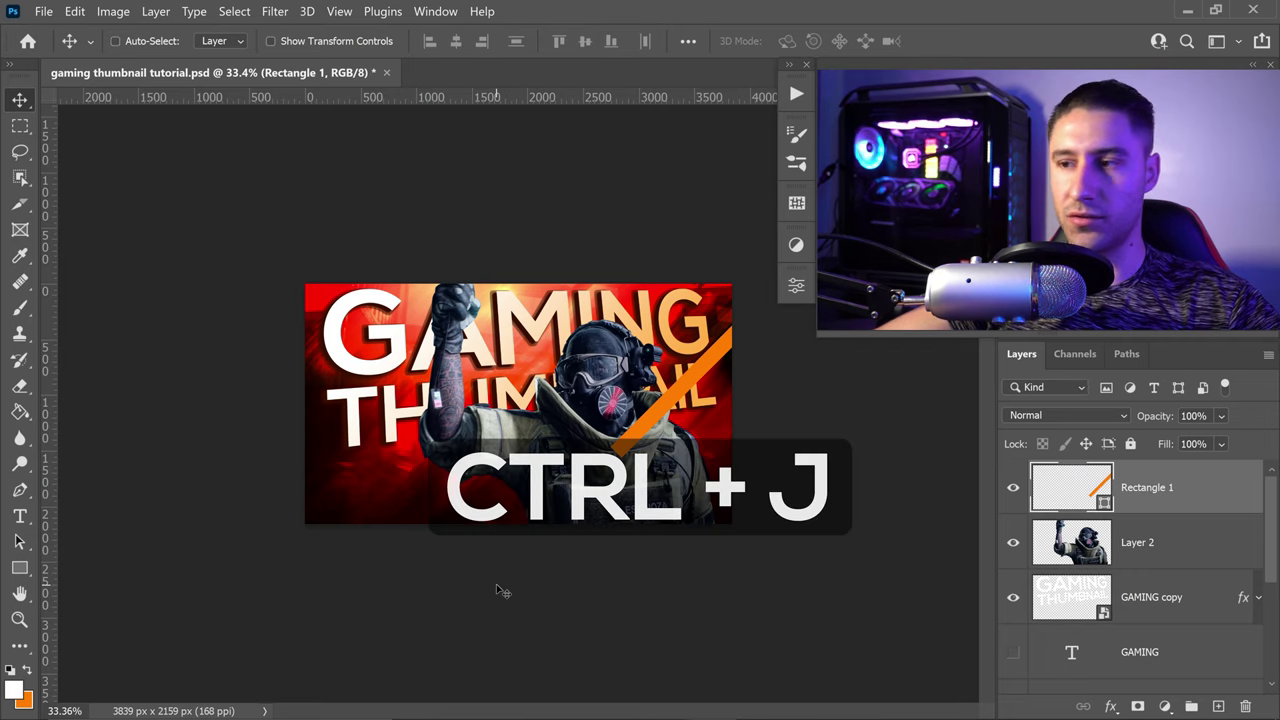
Duplicate and offset the orange bar repeatedly, building parallel stripes up to Rectangle 1 copy 6.
{"action": "key", "text": "ctrl+j"}
{"action": "key", "text": "ctrl+t"}
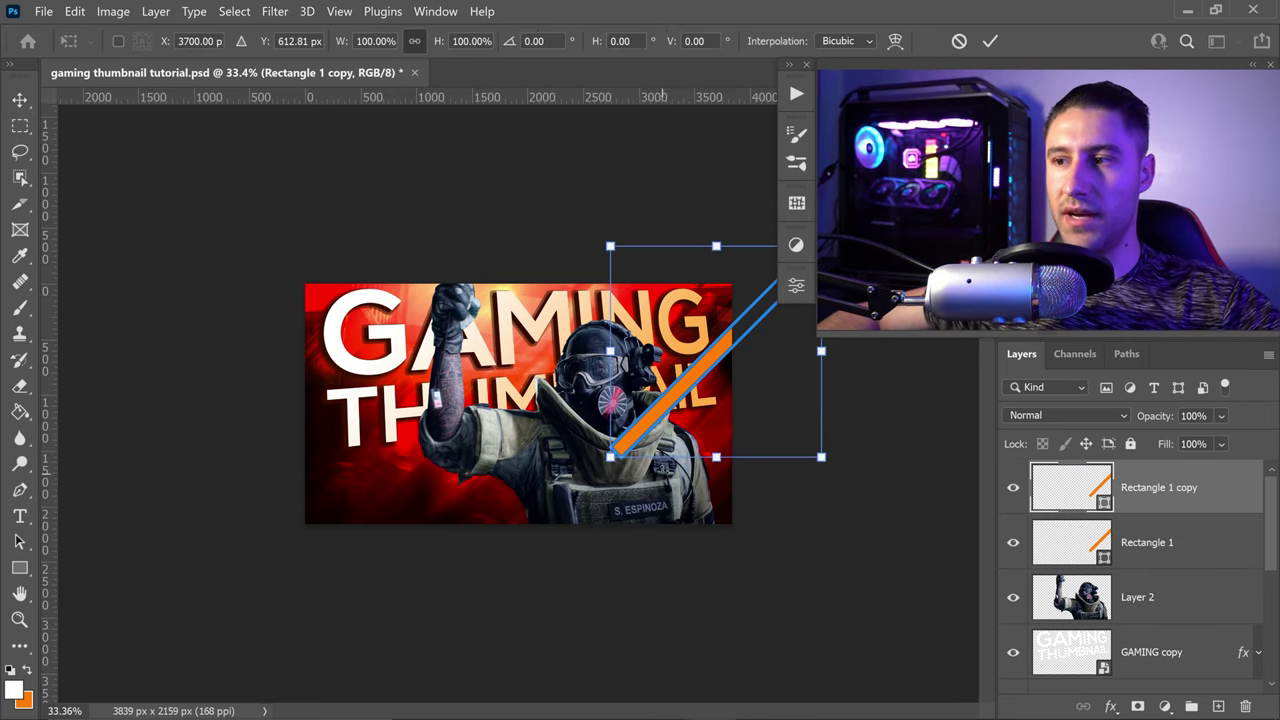
{"action": "left_click_drag", "start_coordinate": [661, 393], "coordinate": [714, 395]}
{"action": "key", "text": "Return"}
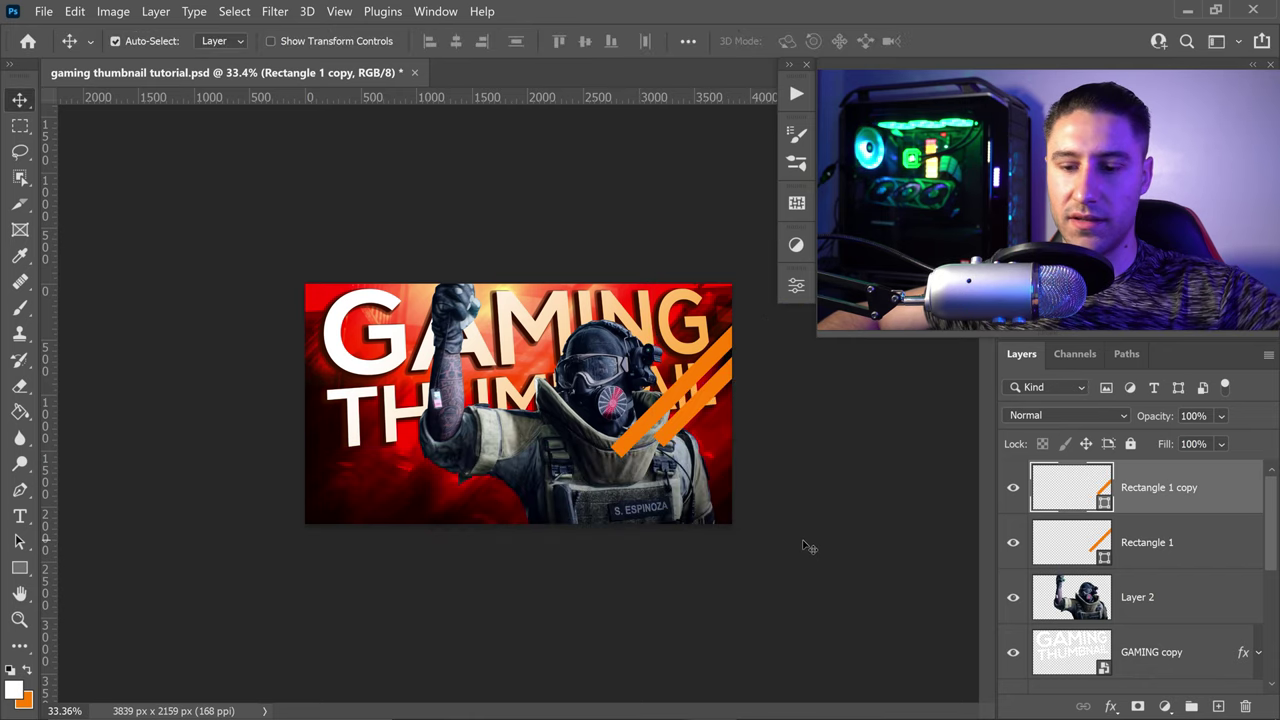
{"action": "key", "text": "ctrl+j"}
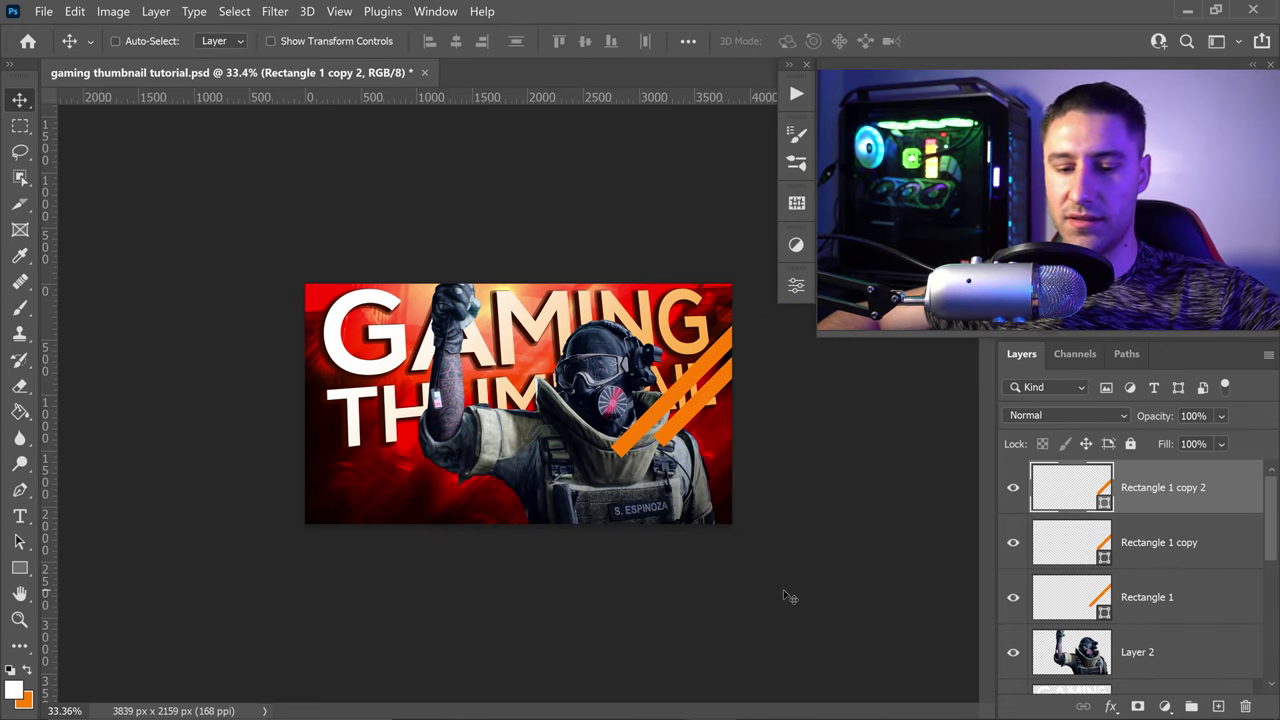
{"action": "key", "text": "ctrl+t"}
{"action": "left_click_drag", "start_coordinate": [737, 326], "coordinate": [694, 282]}
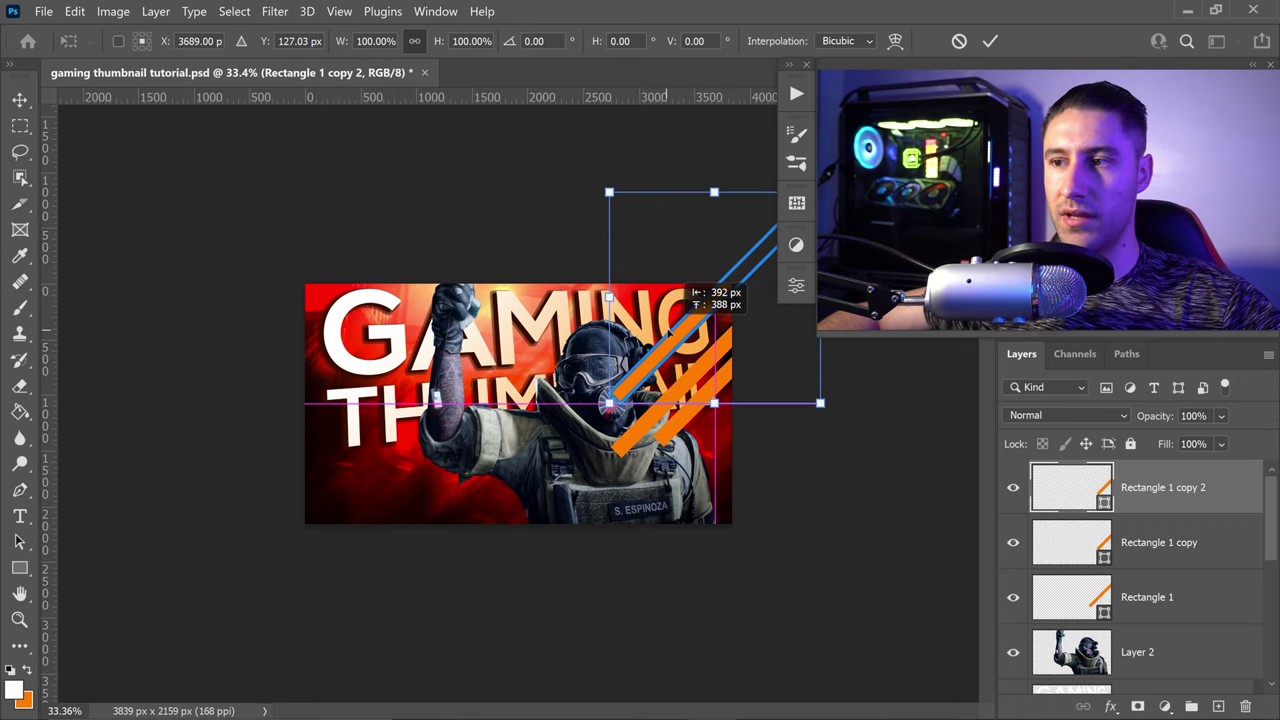
{"action": "key", "text": "Return"}
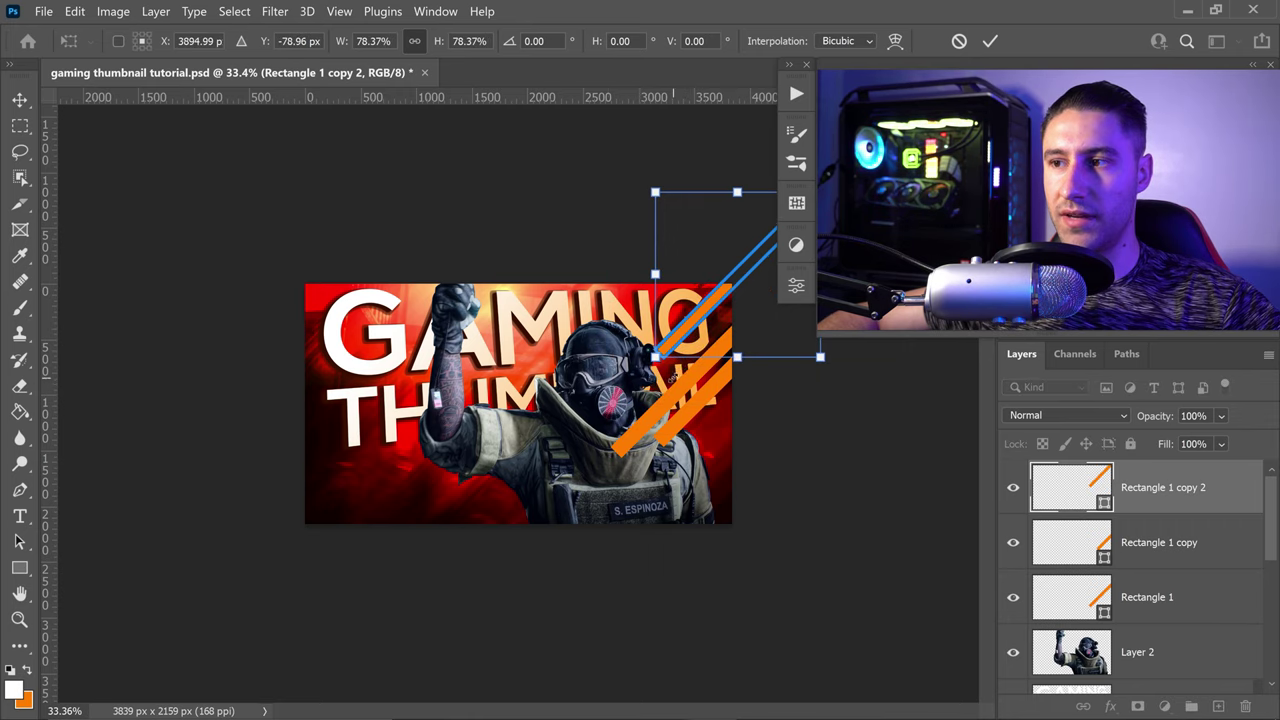
{"action": "key", "text": "ctrl+shift+alt+t"}
{"action": "key", "text": "ctrl+shift+alt+t"}
{"action": "key", "text": "ctrl+shift+alt+t"}
{"action": "key", "text": "ctrl+shift+alt+t"}
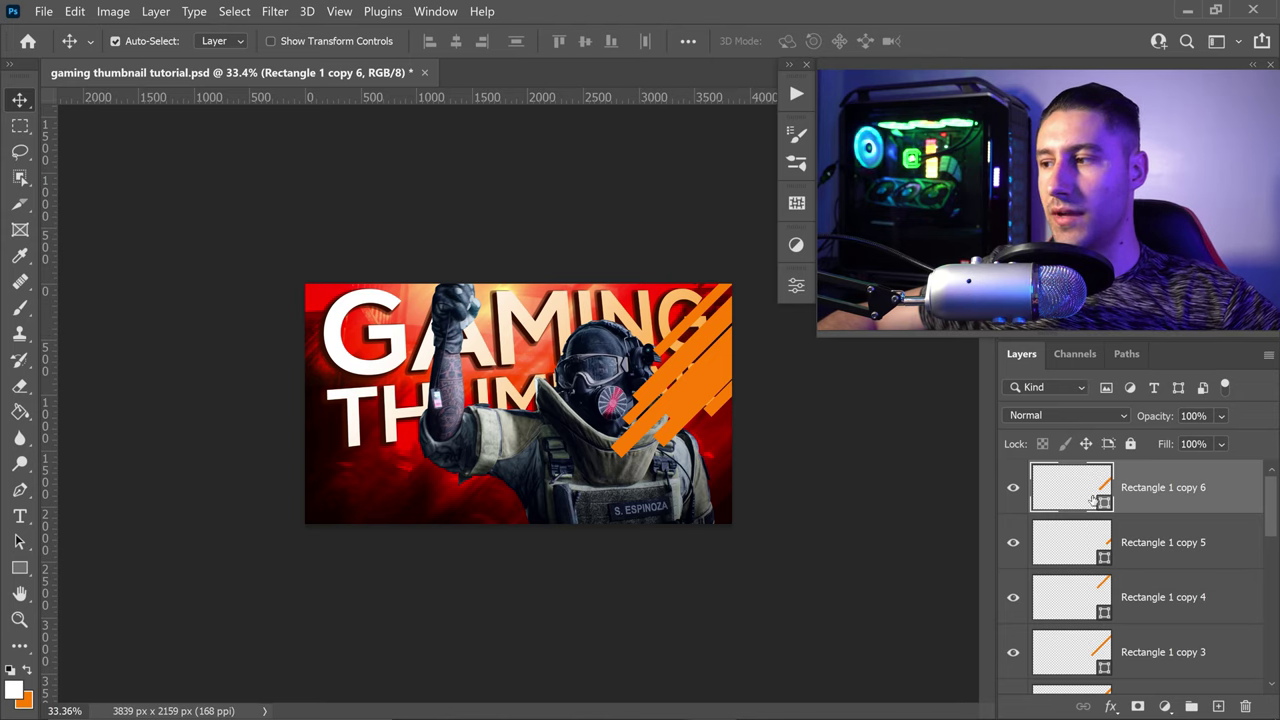
{"action": "scroll", "coordinate": [1100, 510], "scroll_direction": "down", "scroll_amount": 4}
{"action": "left_click", "coordinate": [1160, 595]}
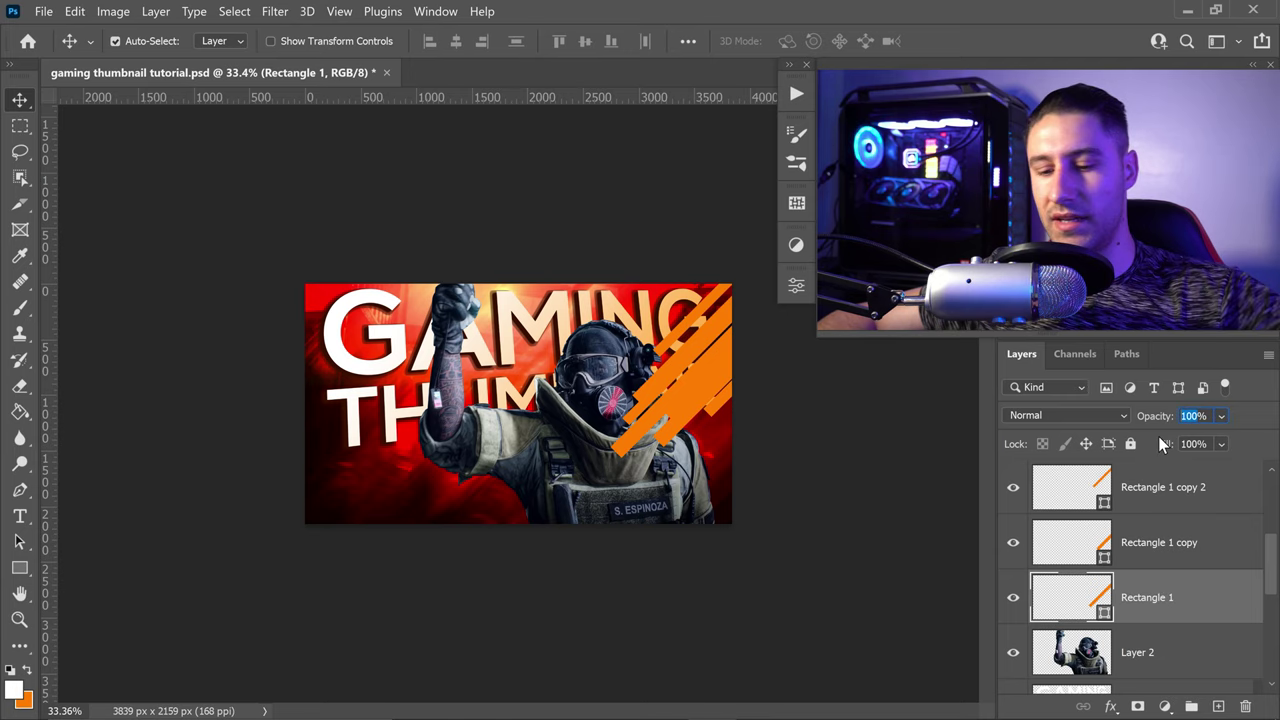
Set Rectangle 1, copy and copy 2 to 90%, 80% and 60% opacity.
{"action": "type", "text": "90"}
{"action": "left_click", "coordinate": [1155, 545]}
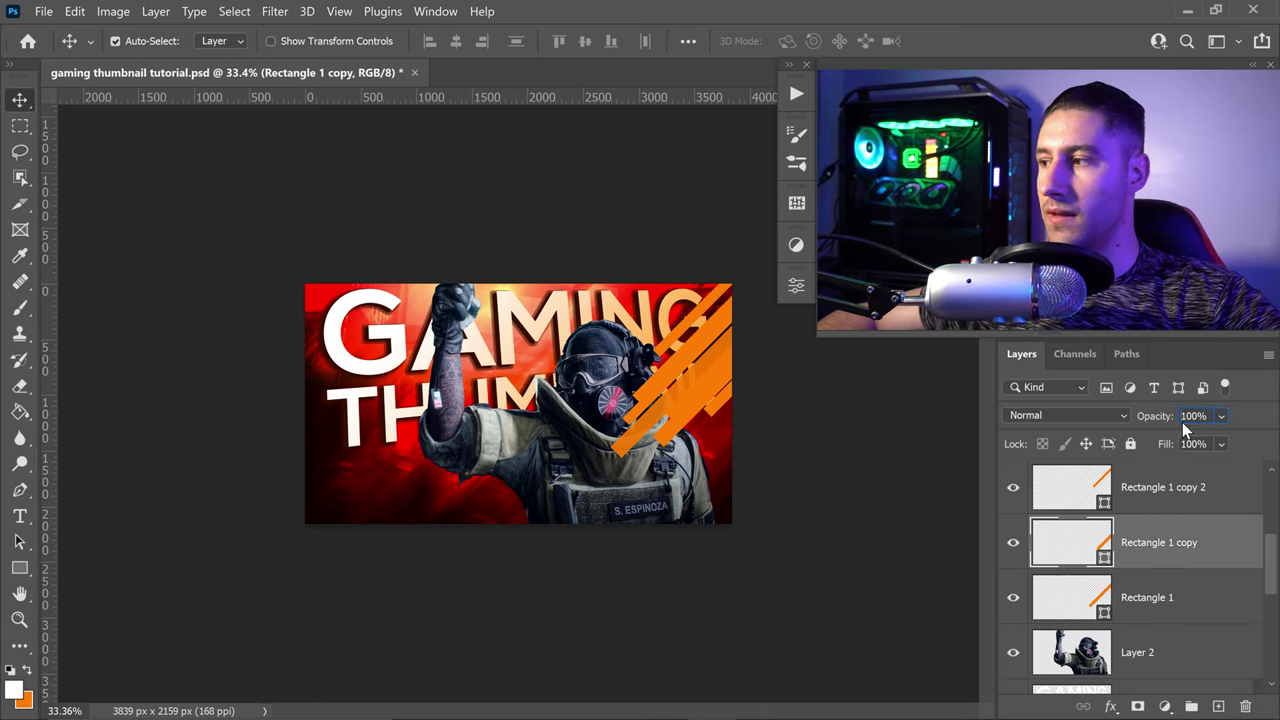
{"action": "type", "text": "80"}
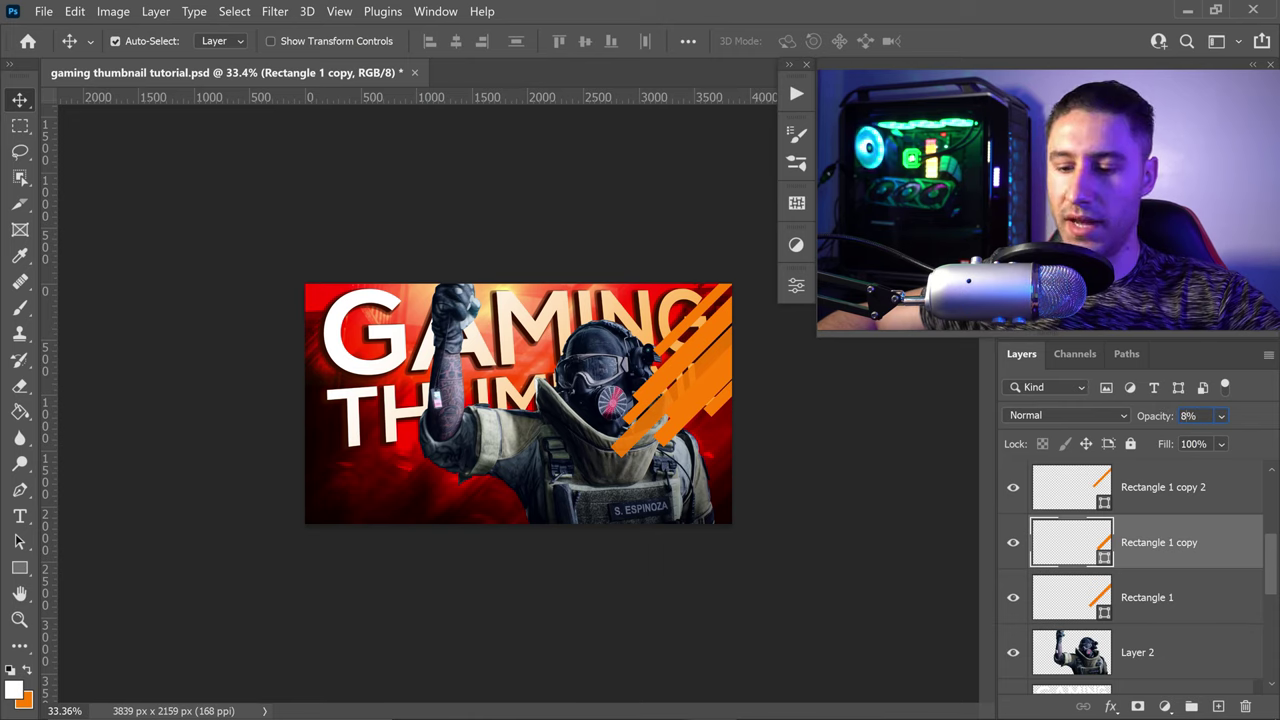
{"action": "left_click", "coordinate": [1158, 499]}
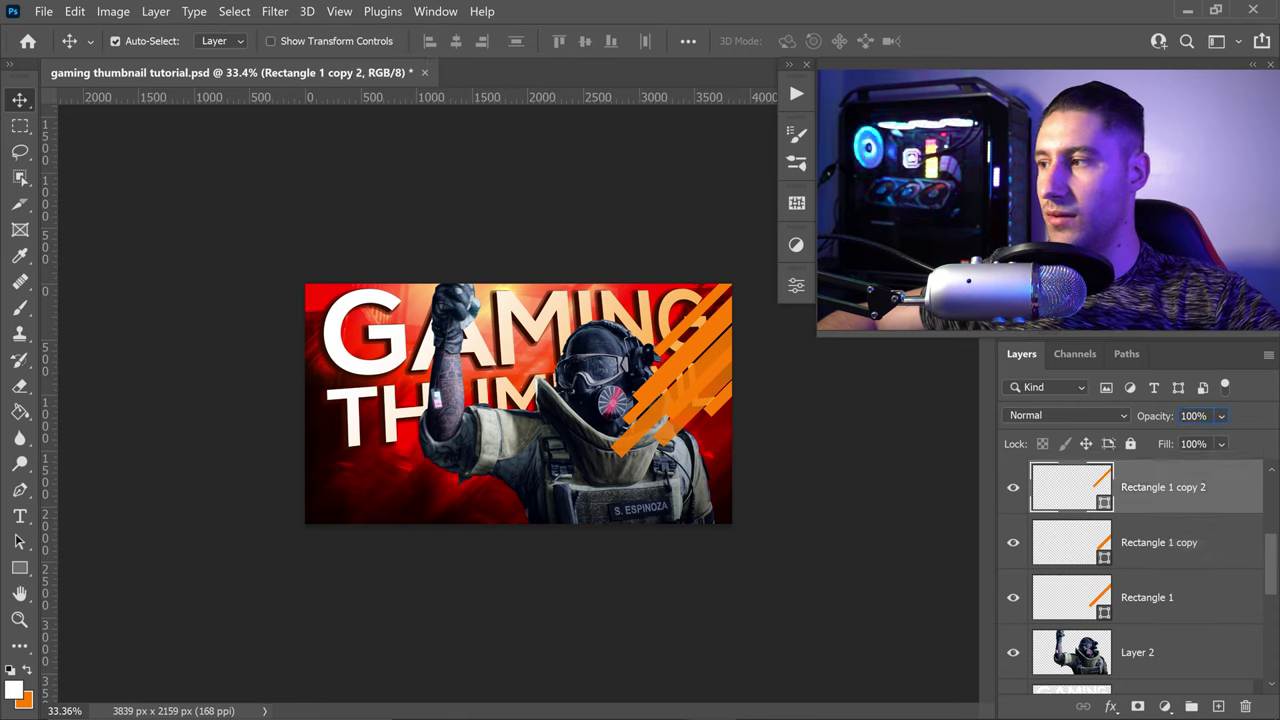
{"action": "type", "text": "60"}
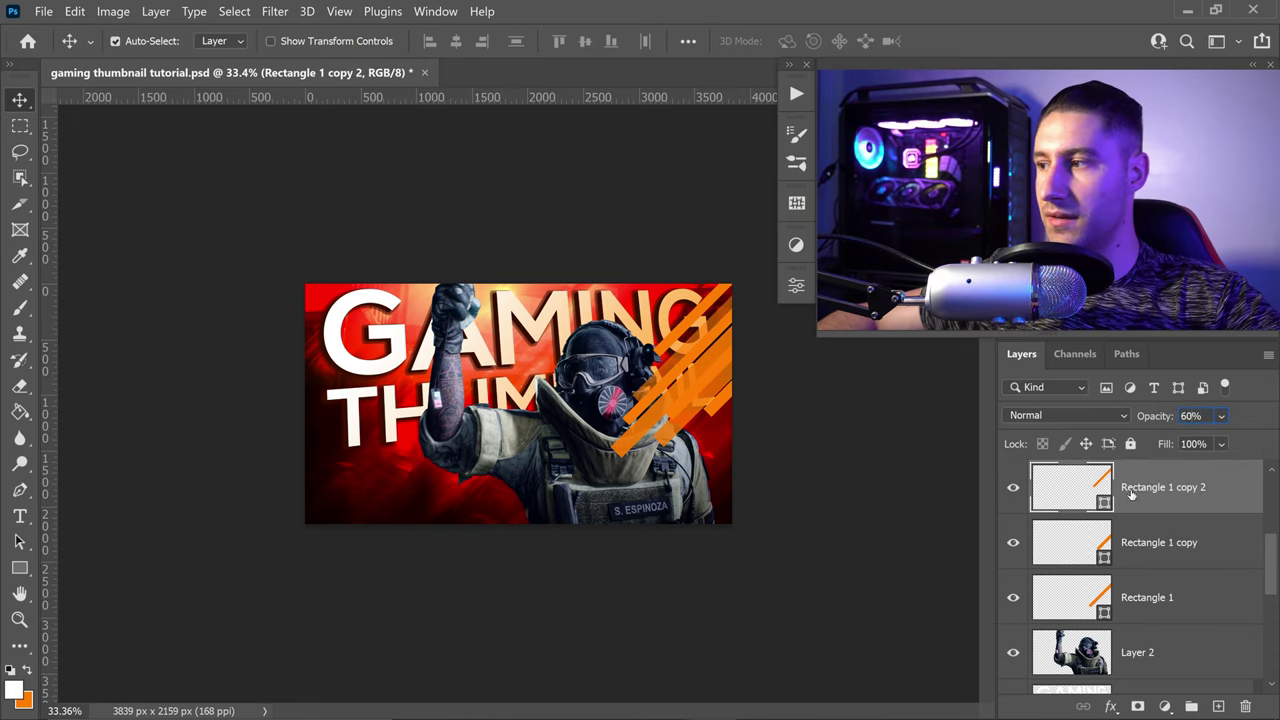
Select all stripe layers from Rectangle 1 copy 6 down to Rectangle 1.
{"action": "scroll", "coordinate": [1160, 500], "scroll_direction": "up", "scroll_amount": 3}
{"action": "left_click", "coordinate": [1210, 508]}
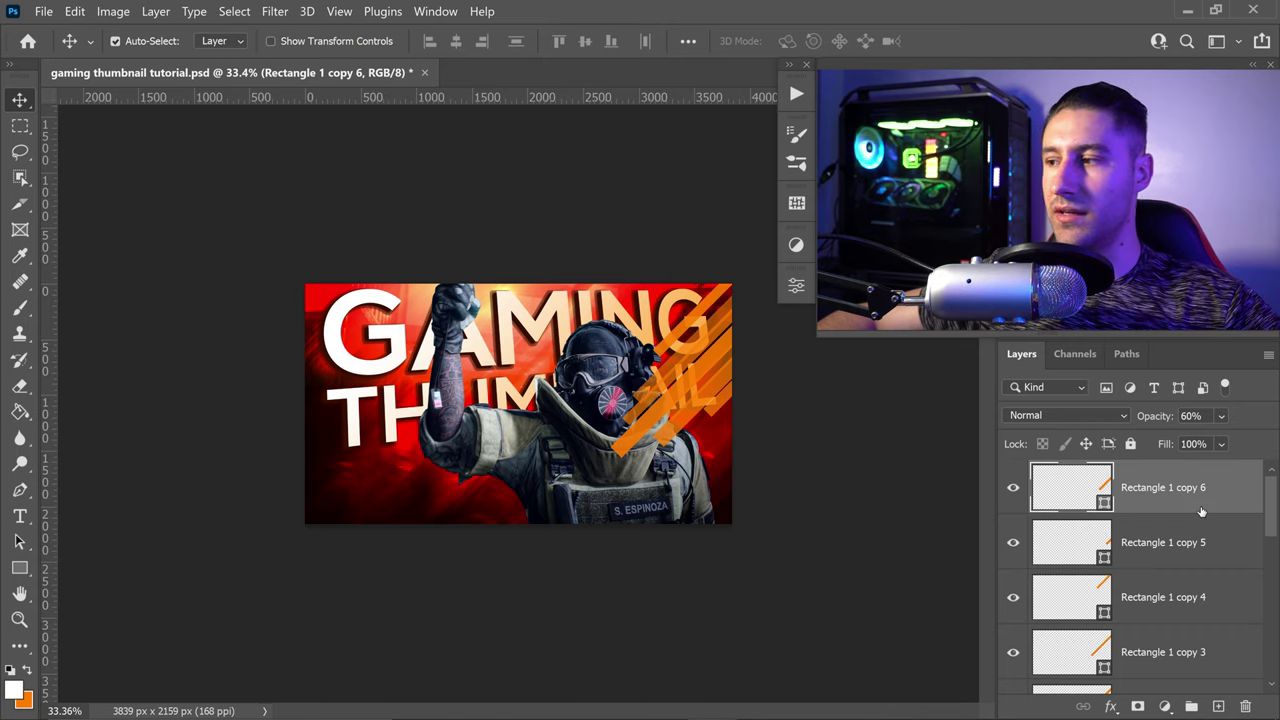
{"action": "scroll", "coordinate": [1200, 515], "scroll_direction": "down", "scroll_amount": 4}
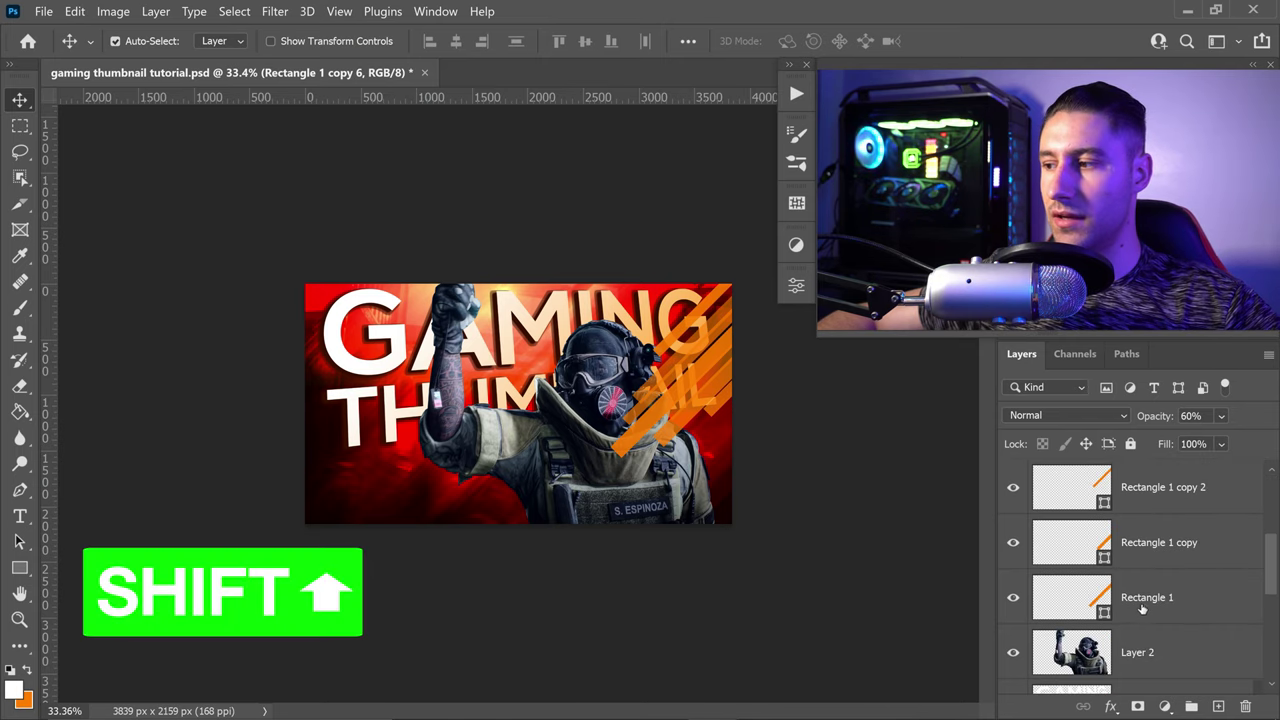
{"action": "left_click", "coordinate": [1142, 600], "text": "shift"}
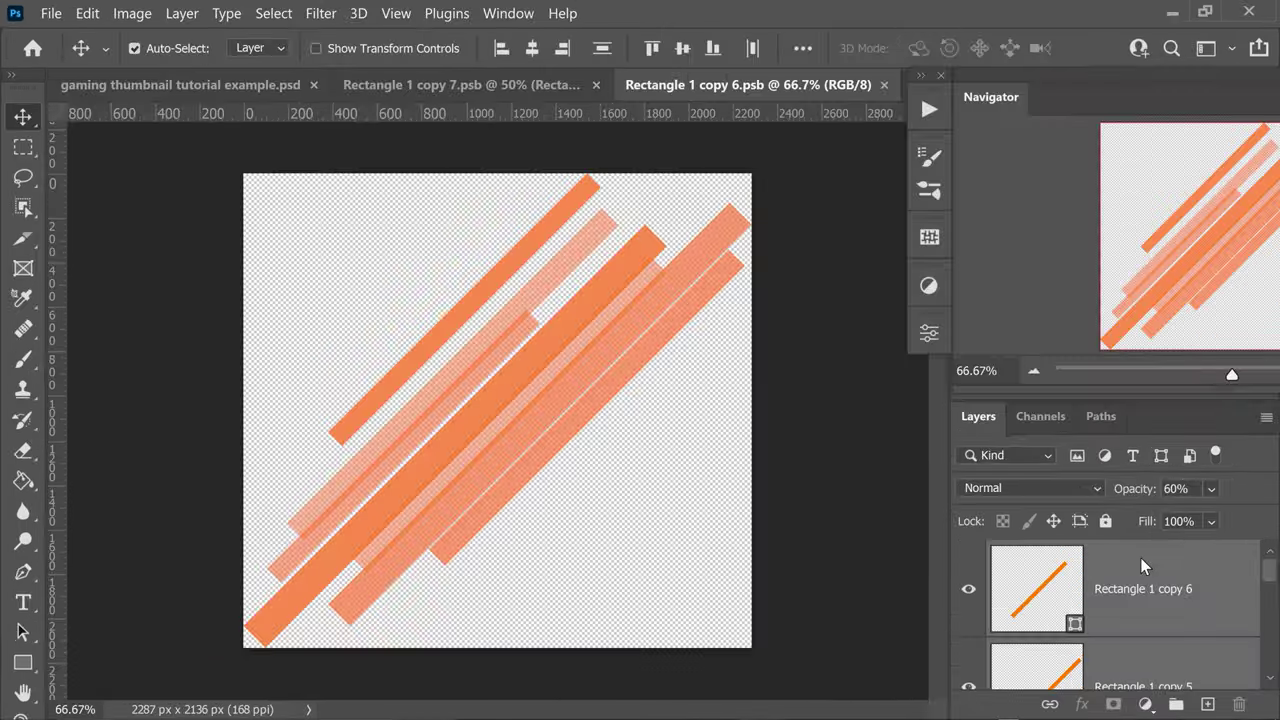
Convert the selected stripes into a smart object, then duplicate it and offset the copy.
{"action": "right_click", "coordinate": [1141, 558]}
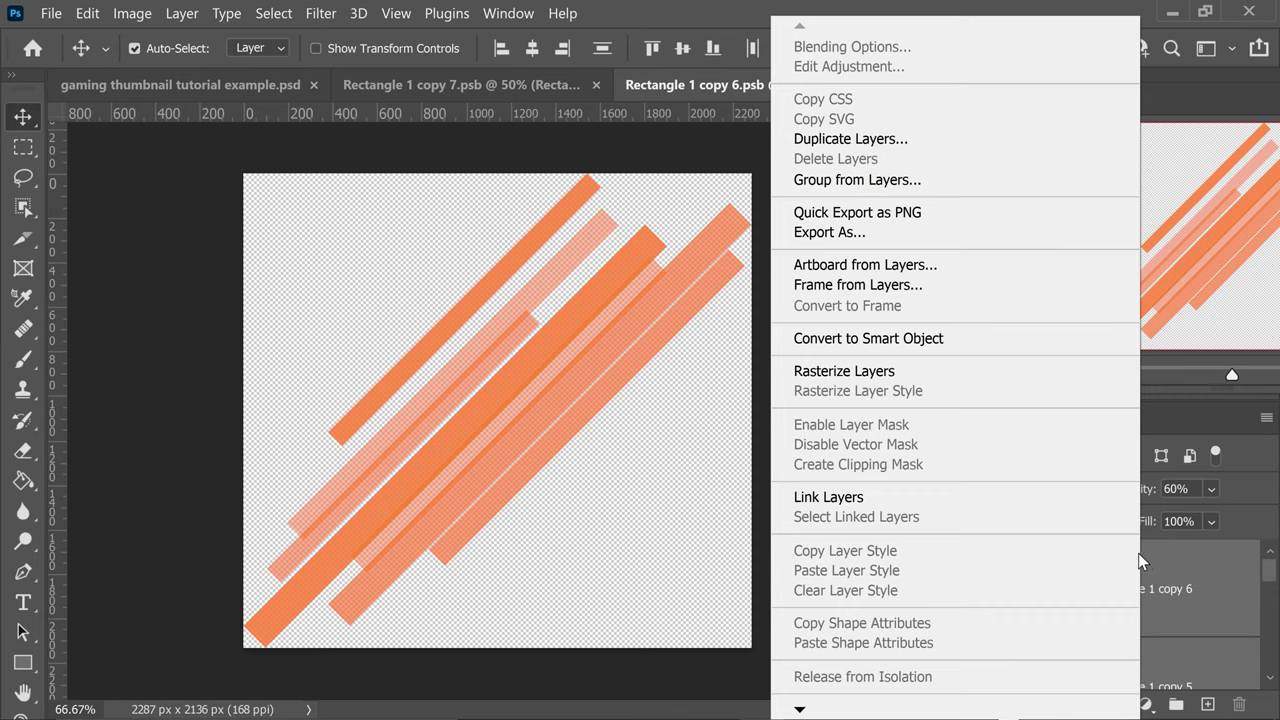
{"action": "left_click", "coordinate": [906, 340]}
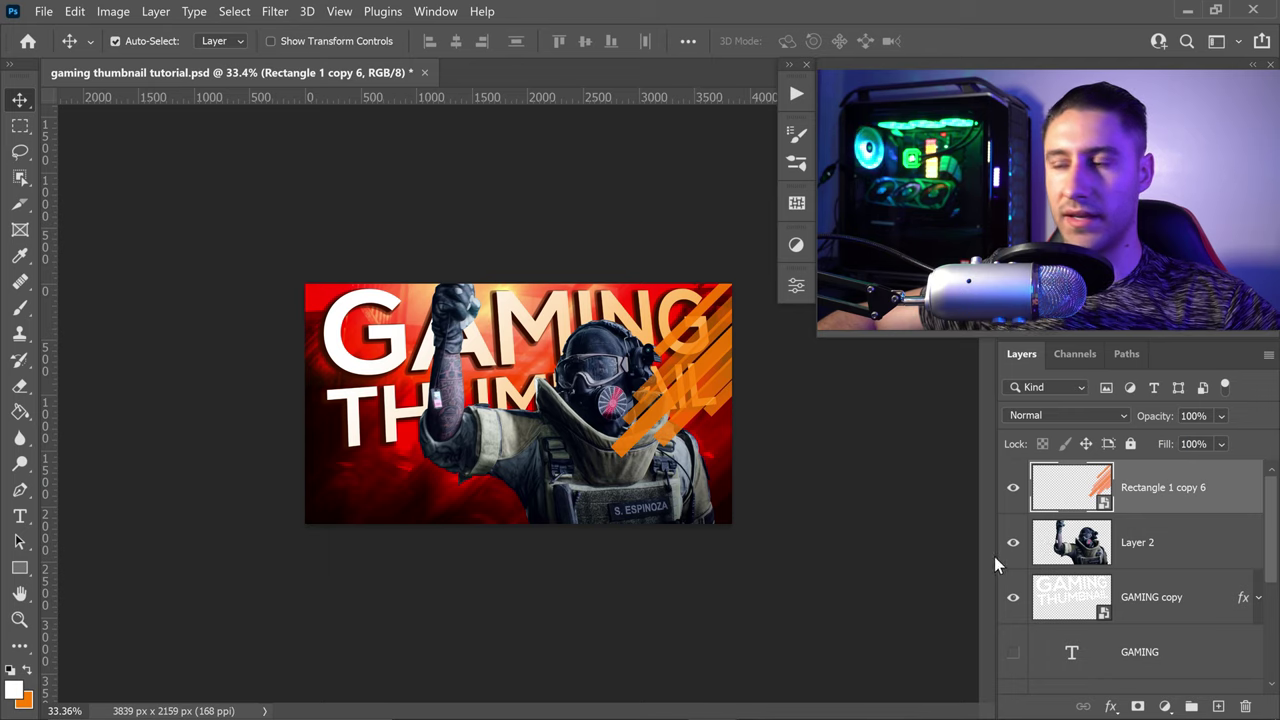
{"action": "key", "text": "ctrl+j"}
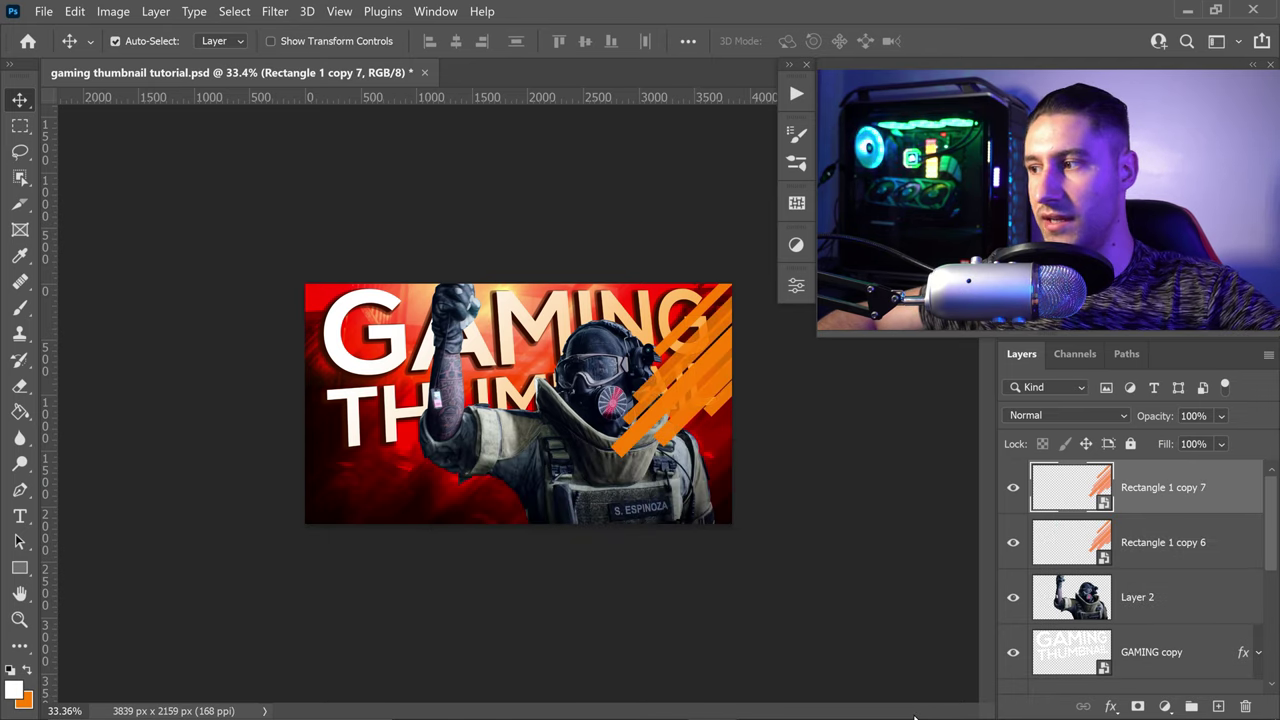
{"action": "key", "text": "ctrl+t"}
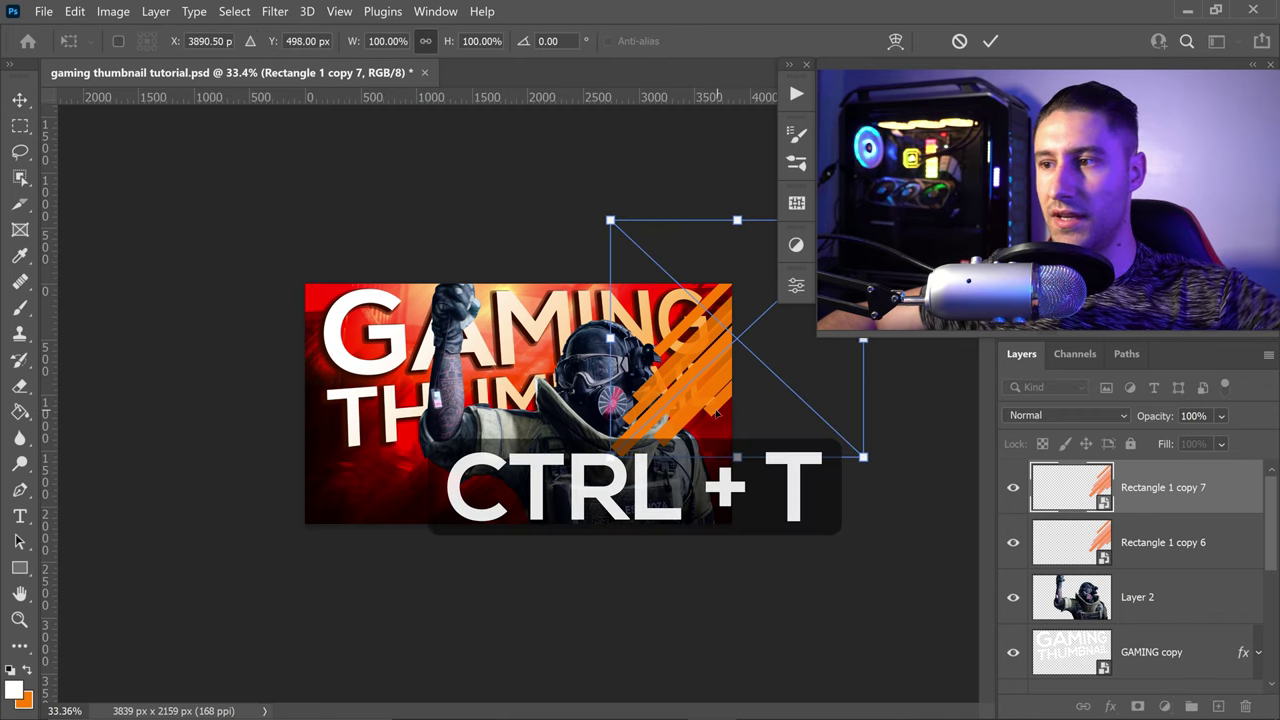
{"action": "left_click_drag", "start_coordinate": [704, 376], "coordinate": [747, 290]}
{"action": "key", "text": "Return"}
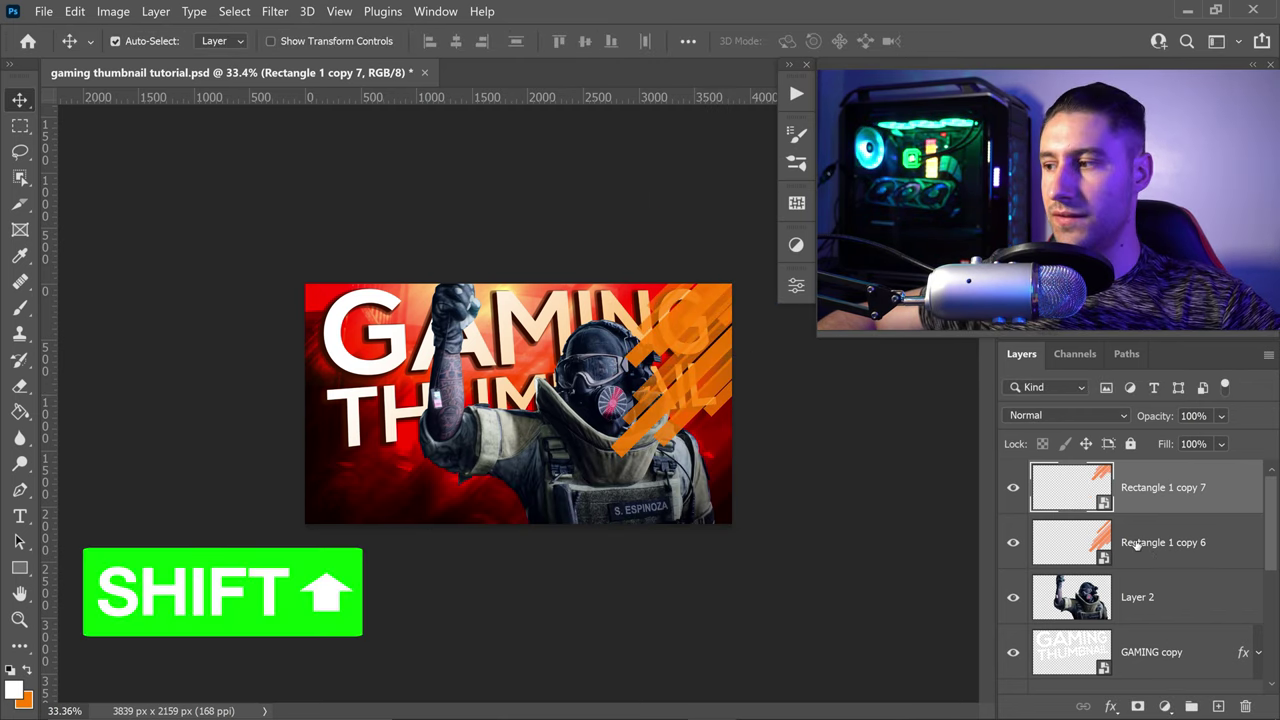
Merge both stripe layers into a single smart object, Rectangle 1 copy 7.
{"action": "left_click", "coordinate": [1152, 540], "text": "shift"}
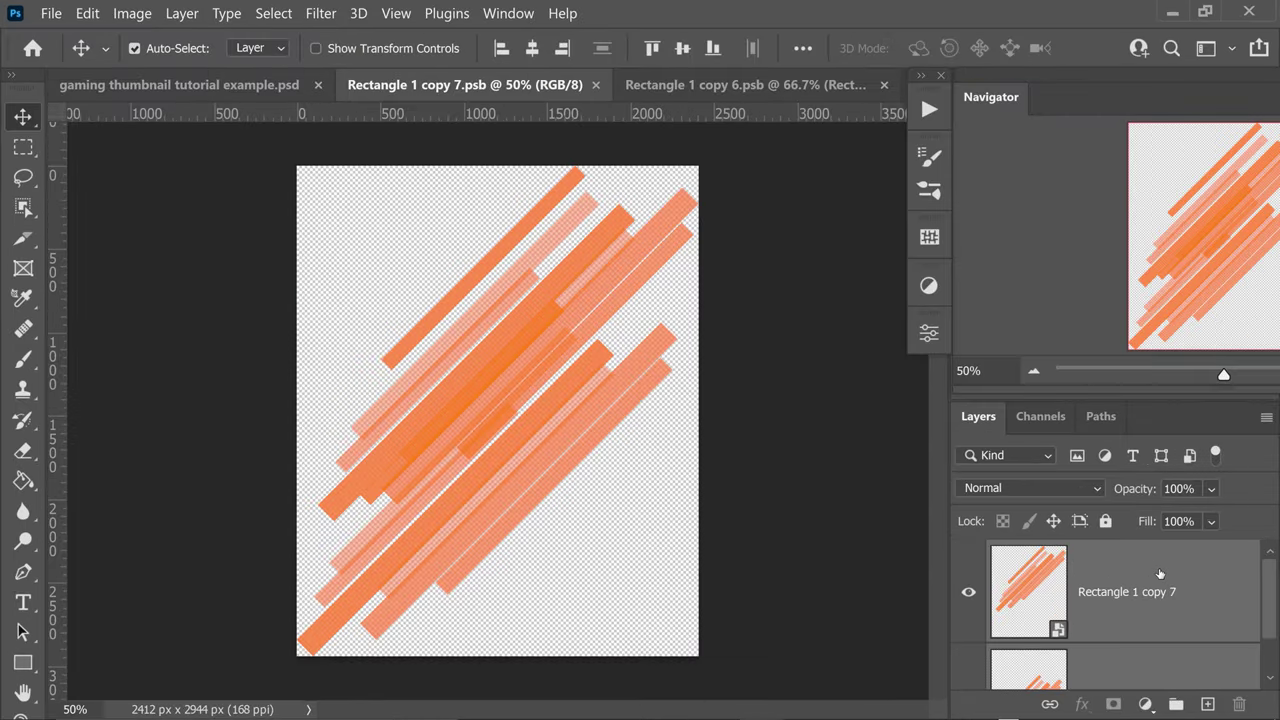
{"action": "right_click", "coordinate": [1147, 566]}
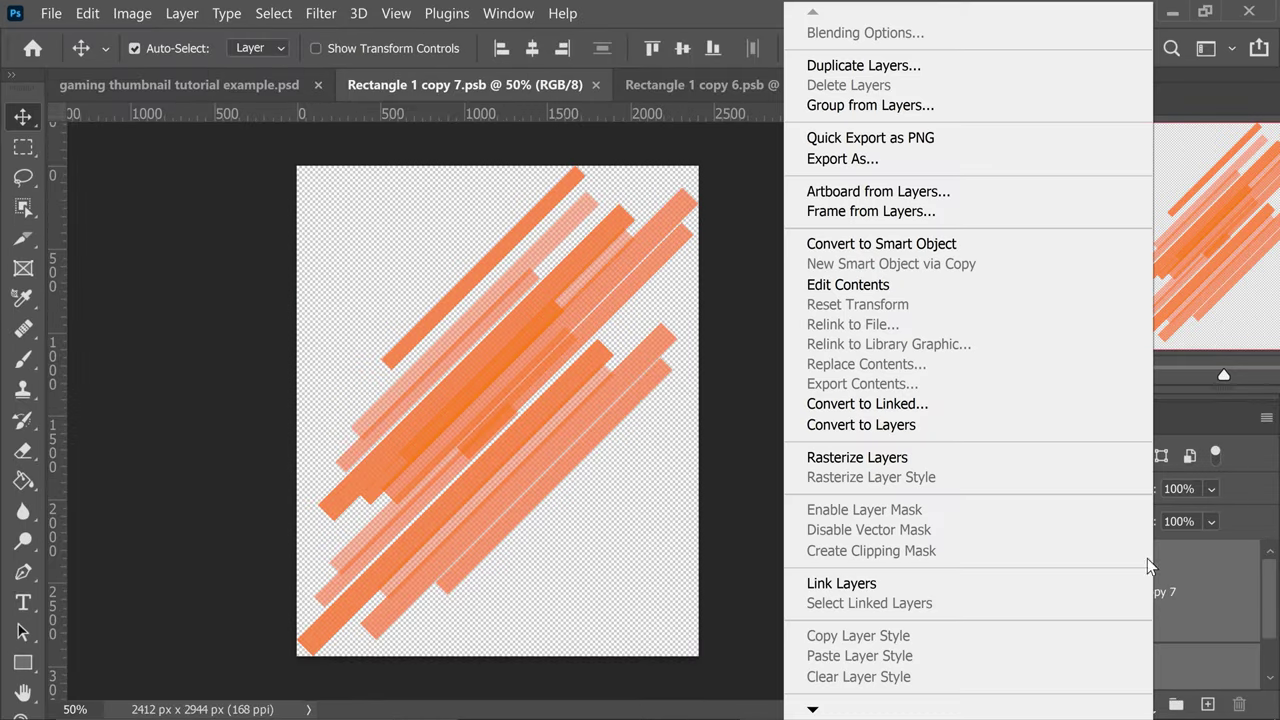
{"action": "left_click", "coordinate": [909, 245]}
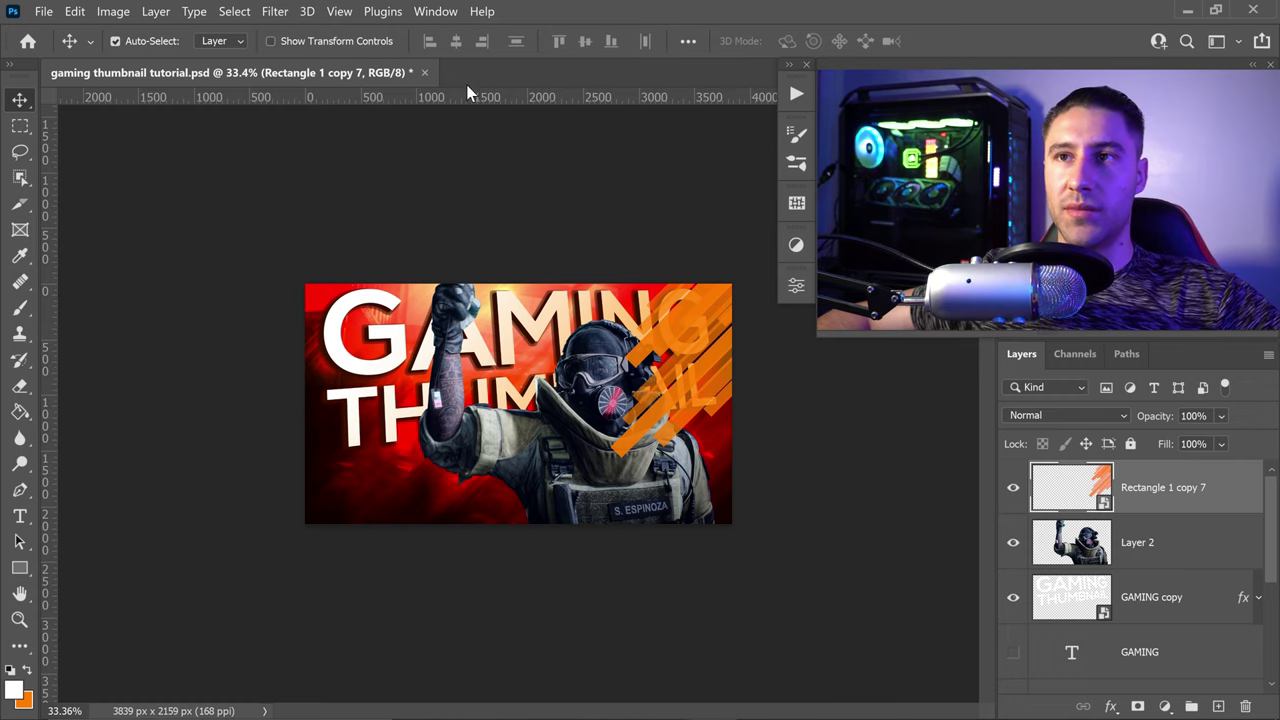
Apply a Motion Blur smart filter to the stripes at 45° with a 1359-pixel distance.
{"action": "left_click", "coordinate": [281, 12]}
{"action": "mouse_move", "coordinate": [337, 237]}
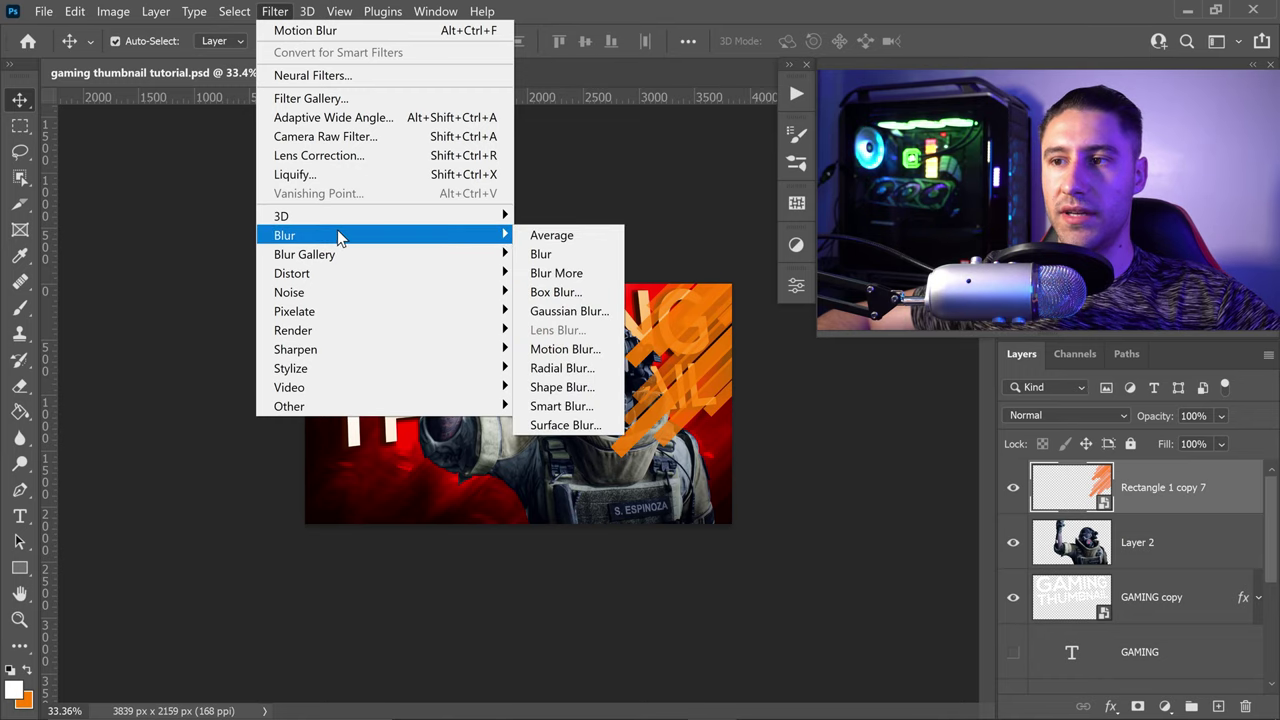
{"action": "left_click", "coordinate": [567, 349]}
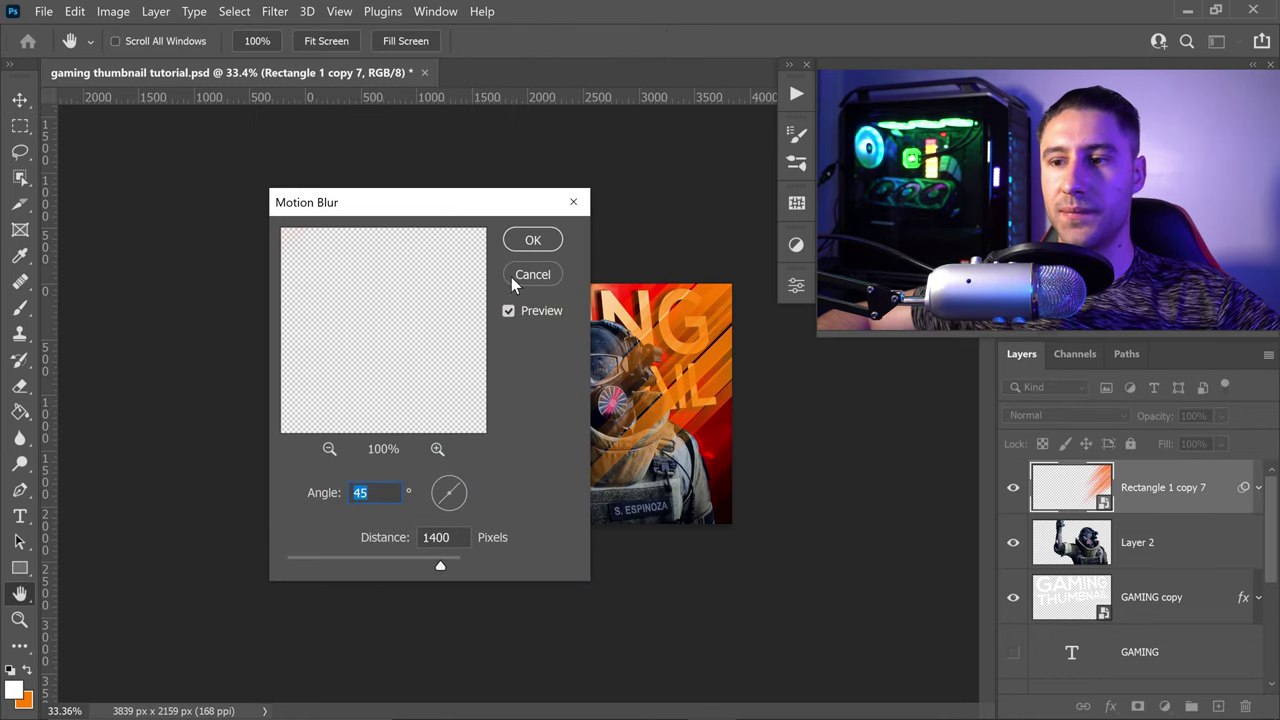
{"action": "left_click_drag", "start_coordinate": [433, 201], "coordinate": [300, 168]}
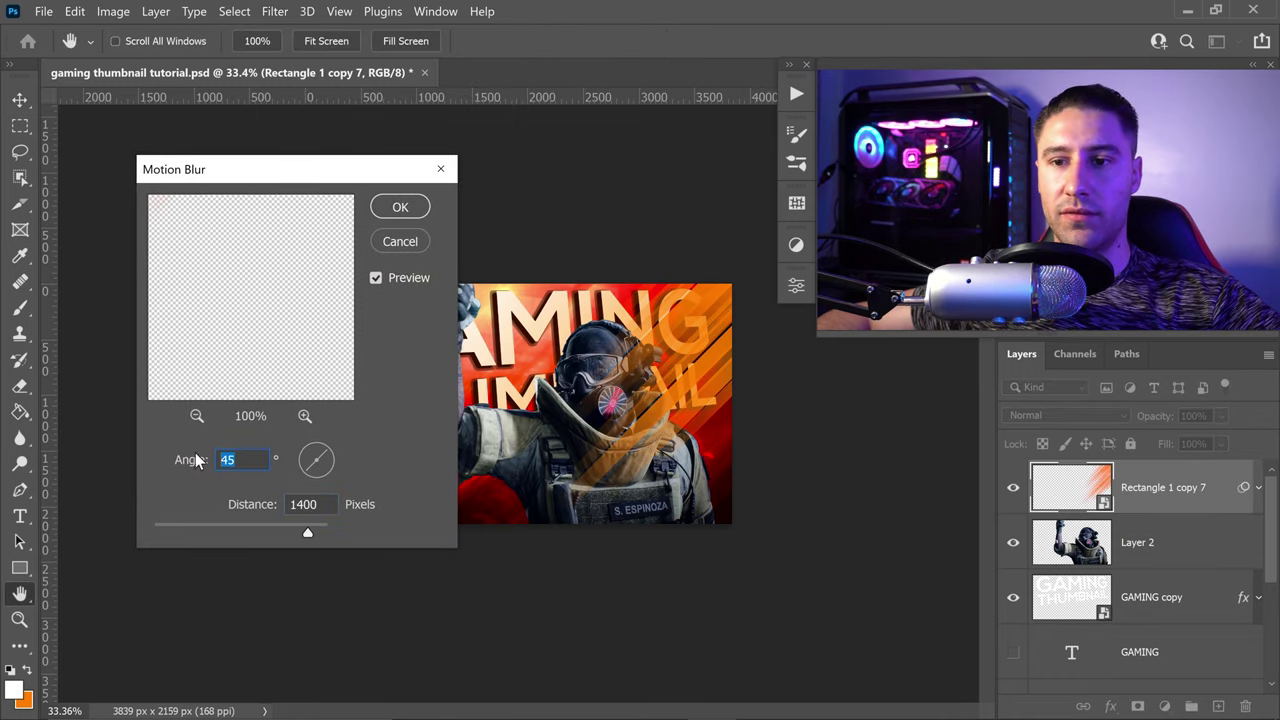
{"action": "left_click", "coordinate": [303, 504]}
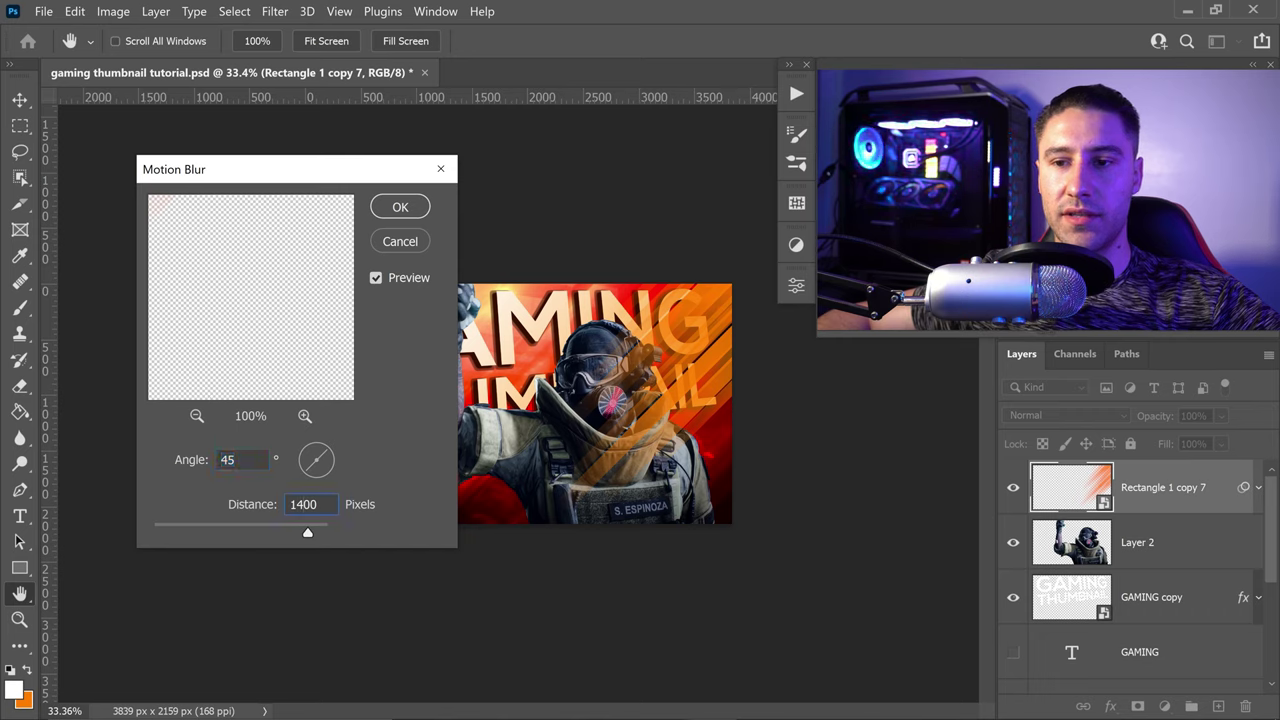
{"action": "type", "text": "13"}
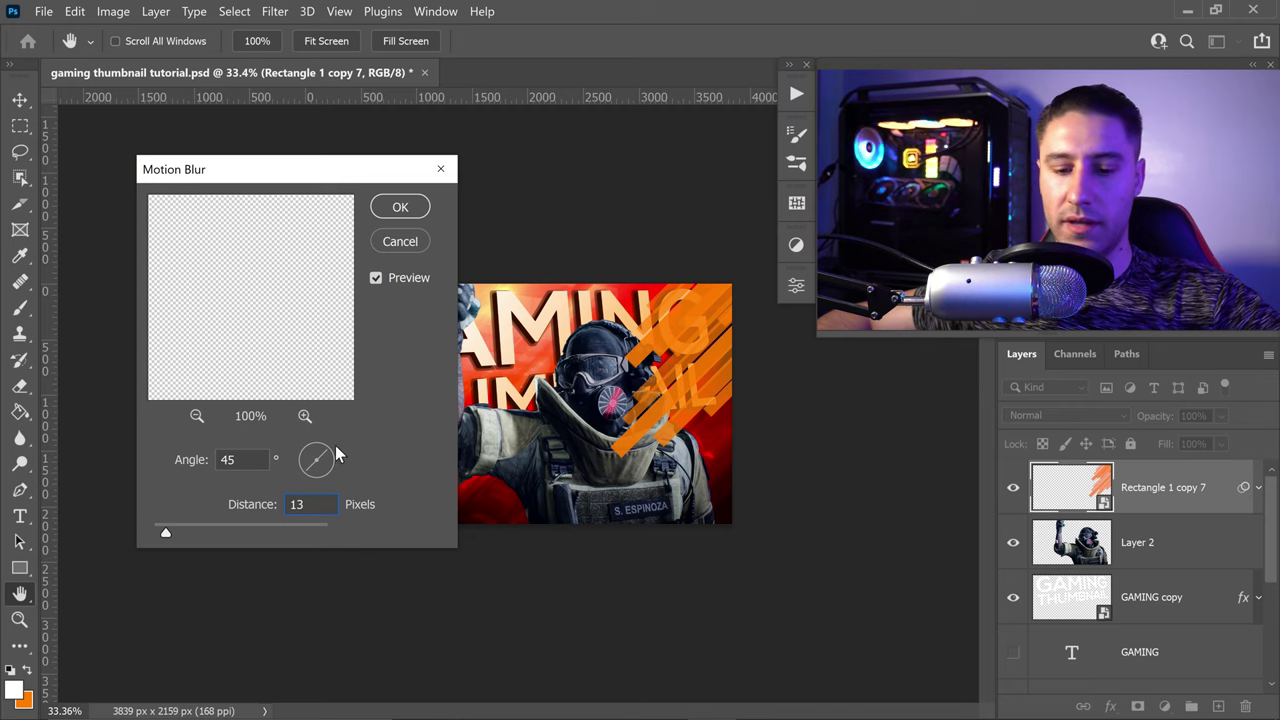
{"action": "type", "text": "59"}
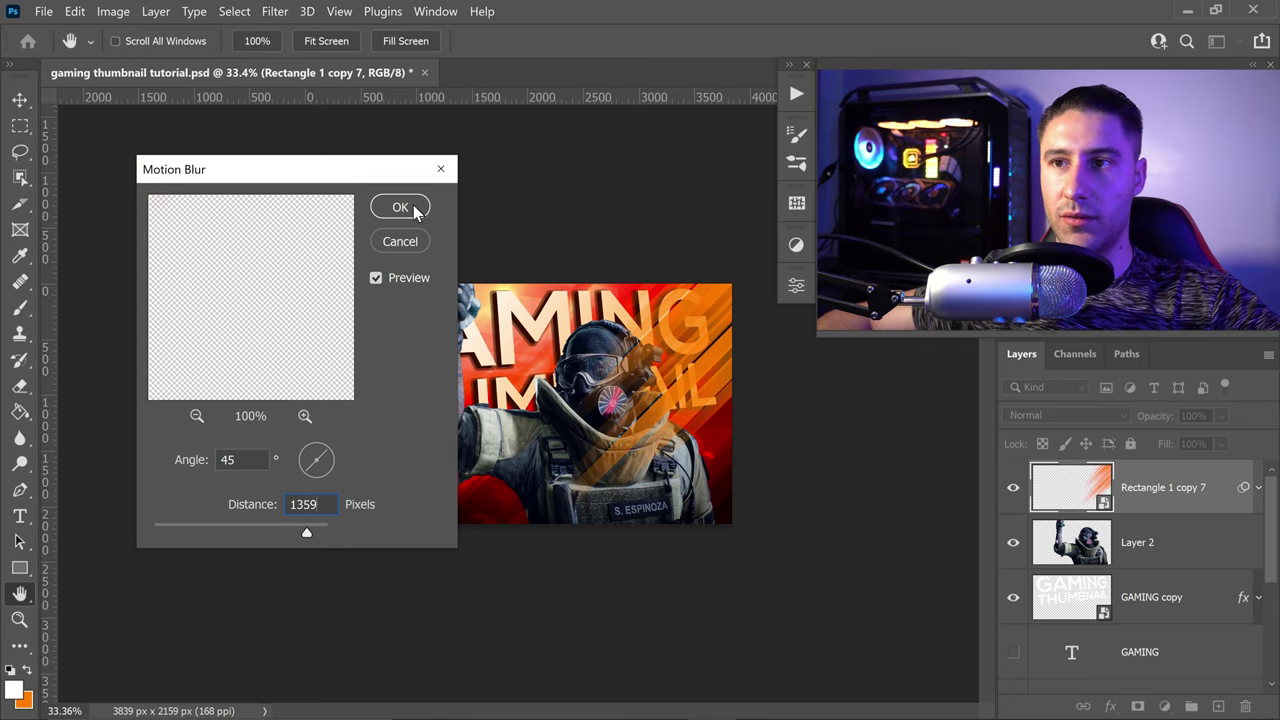
{"action": "left_click", "coordinate": [400, 207]}
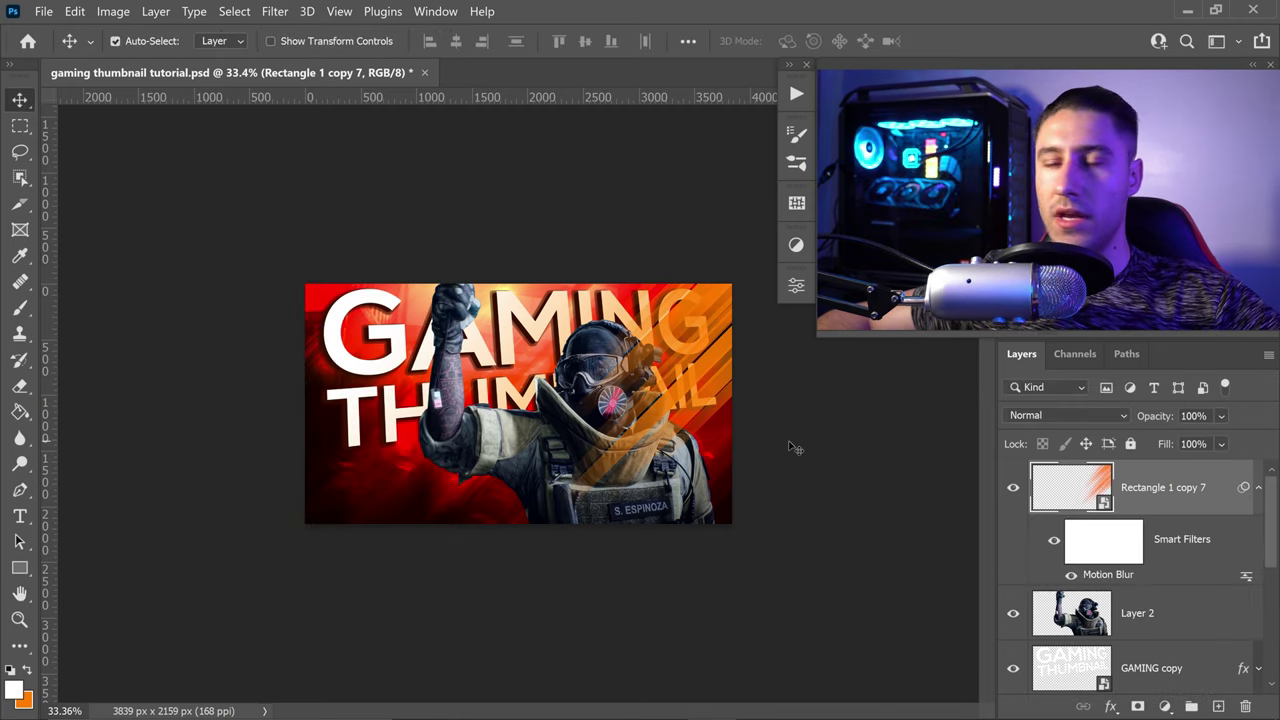
{"action": "left_click", "coordinate": [276, 12]}
Add another Motion Blur to Rectangle 1 copy 7 with angle -39° and distance 30 px.
{"action": "mouse_move", "coordinate": [370, 236]}
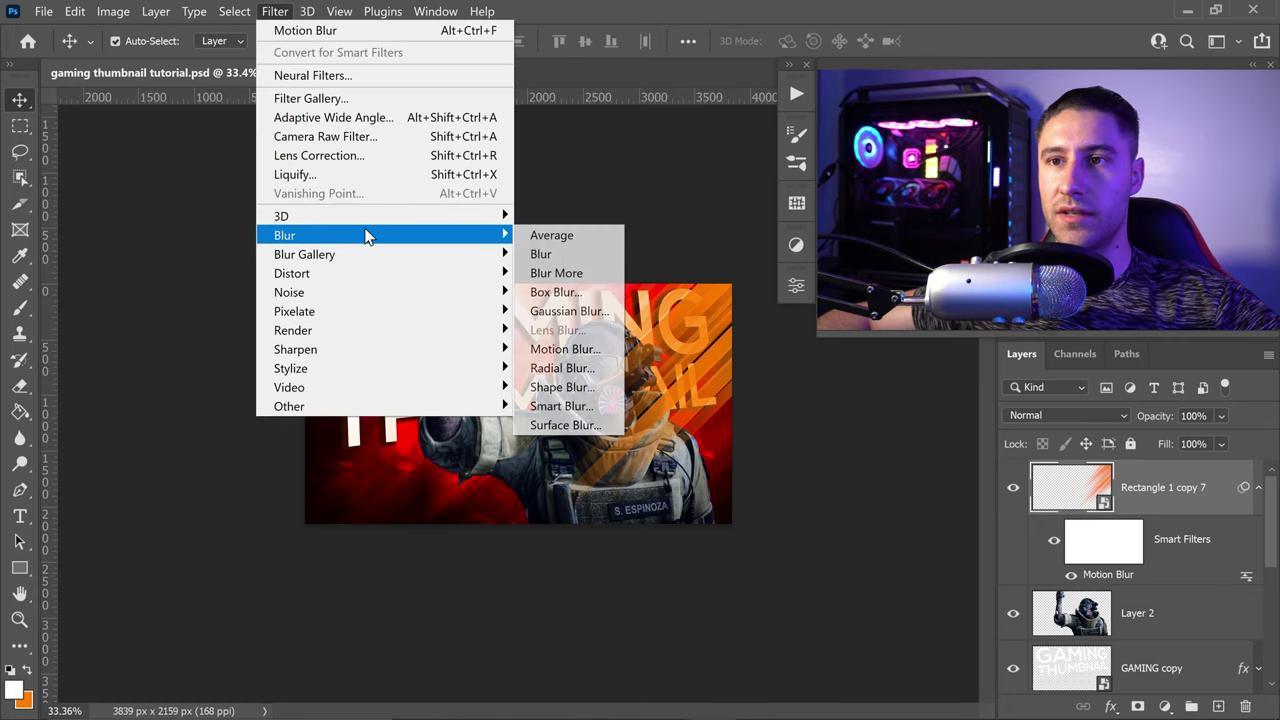
{"action": "left_click", "coordinate": [564, 353]}
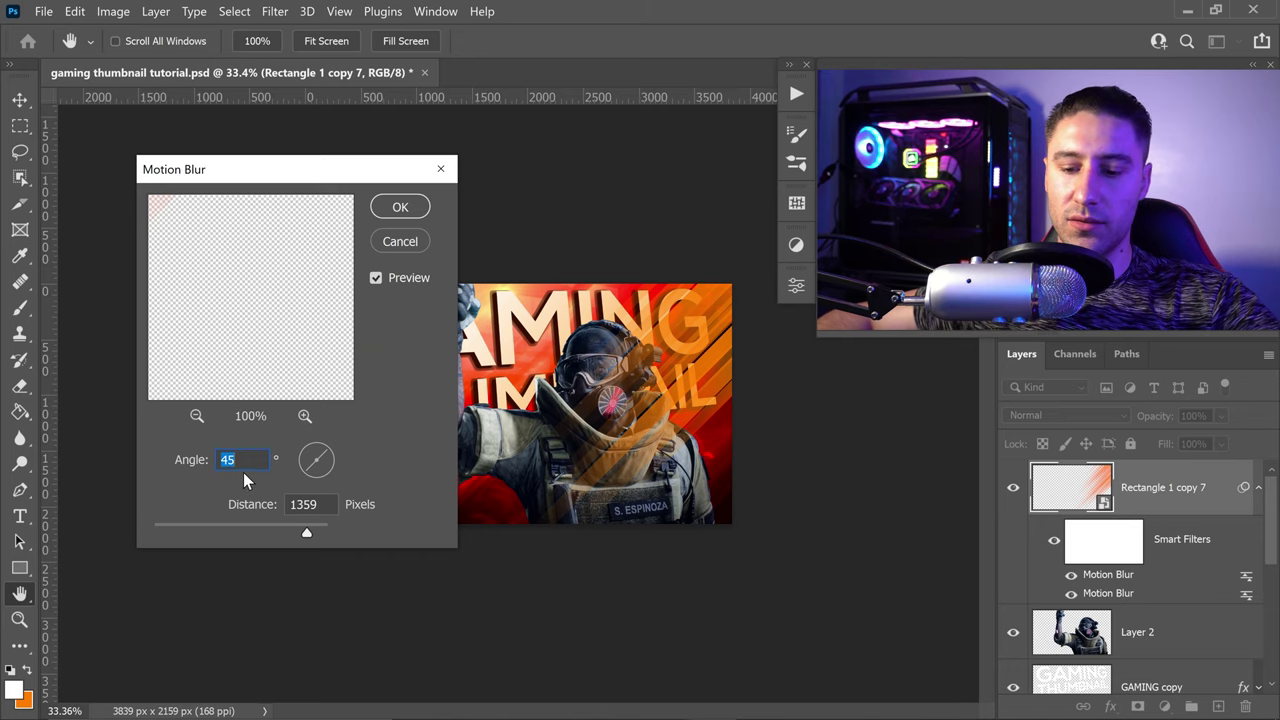
{"action": "type", "text": "-39"}
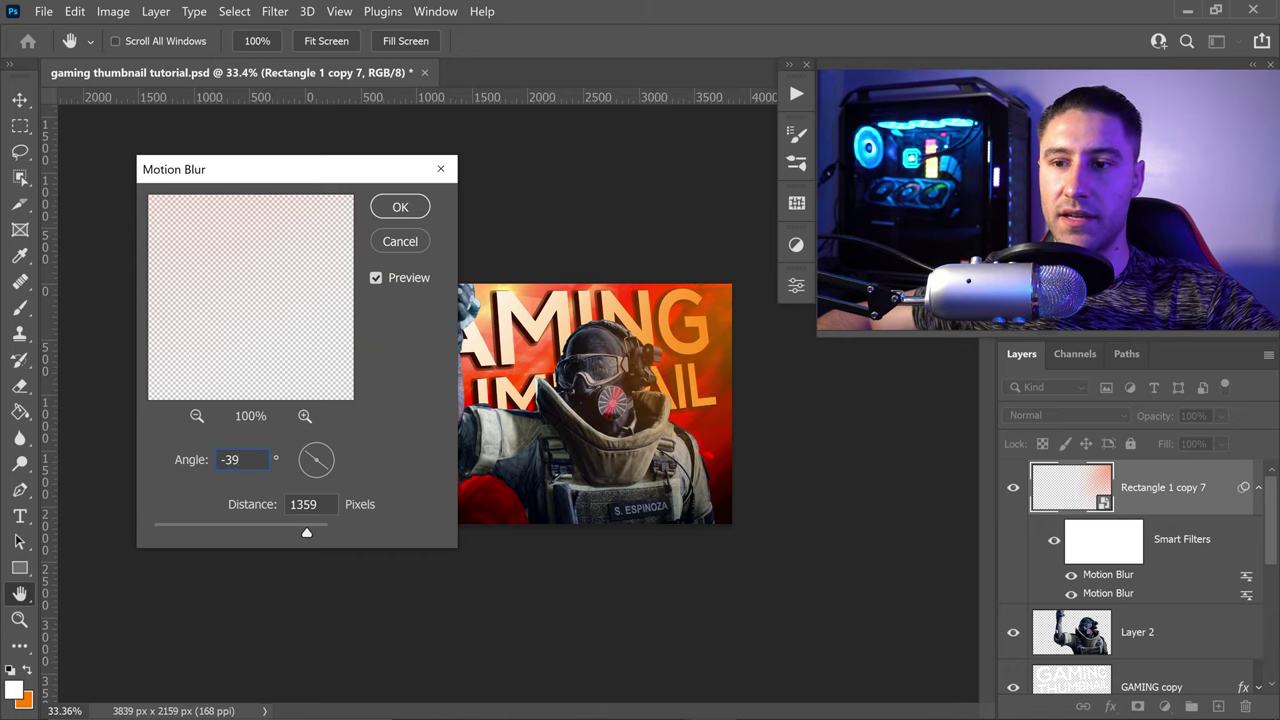
{"action": "type", "text": "30"}
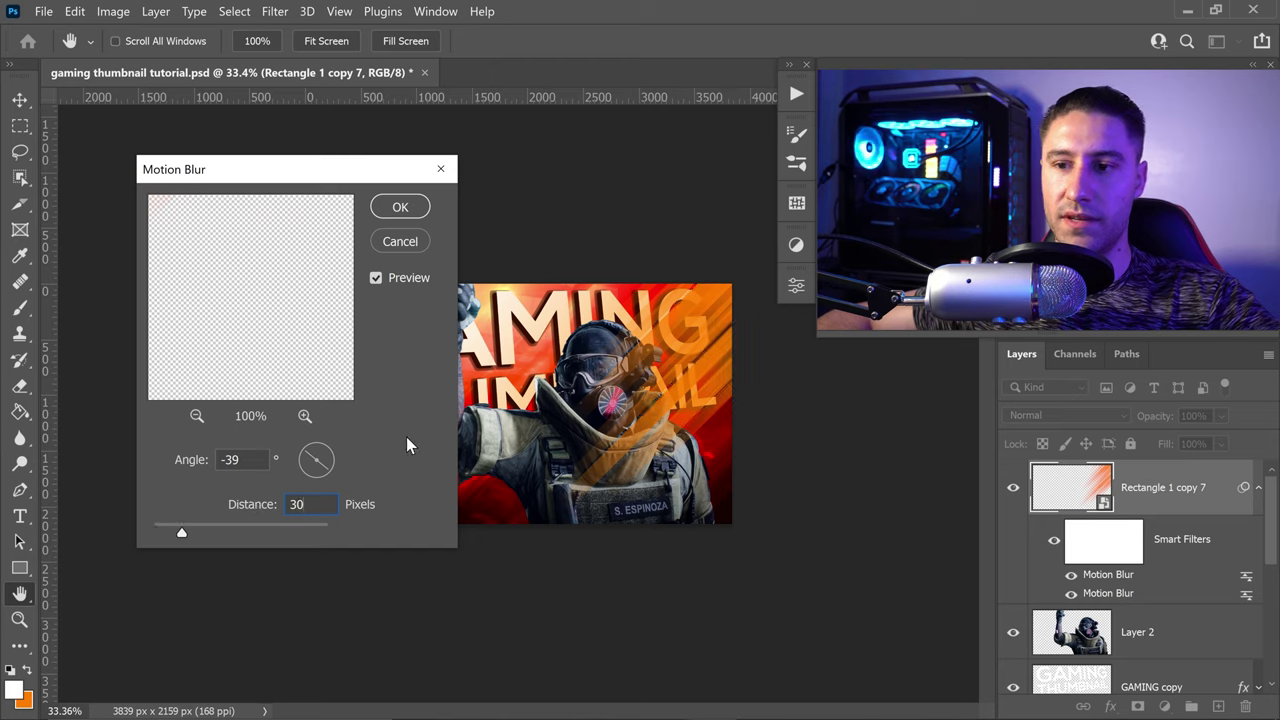
{"action": "left_click", "coordinate": [401, 208]}
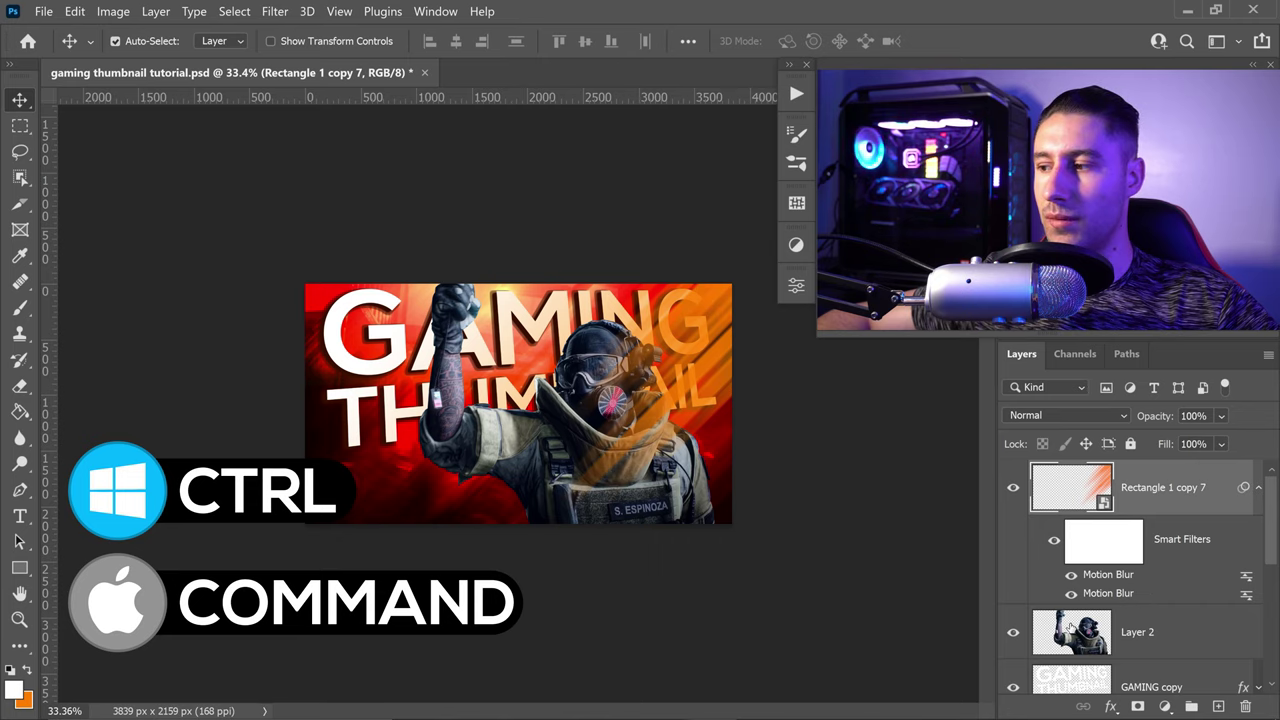
Load the soldier's outline from Layer 2 as a selection and add a new layer above it.
{"action": "key", "text": "ctrl"}
{"action": "left_click", "coordinate": [1085, 640], "text": "ctrl"}
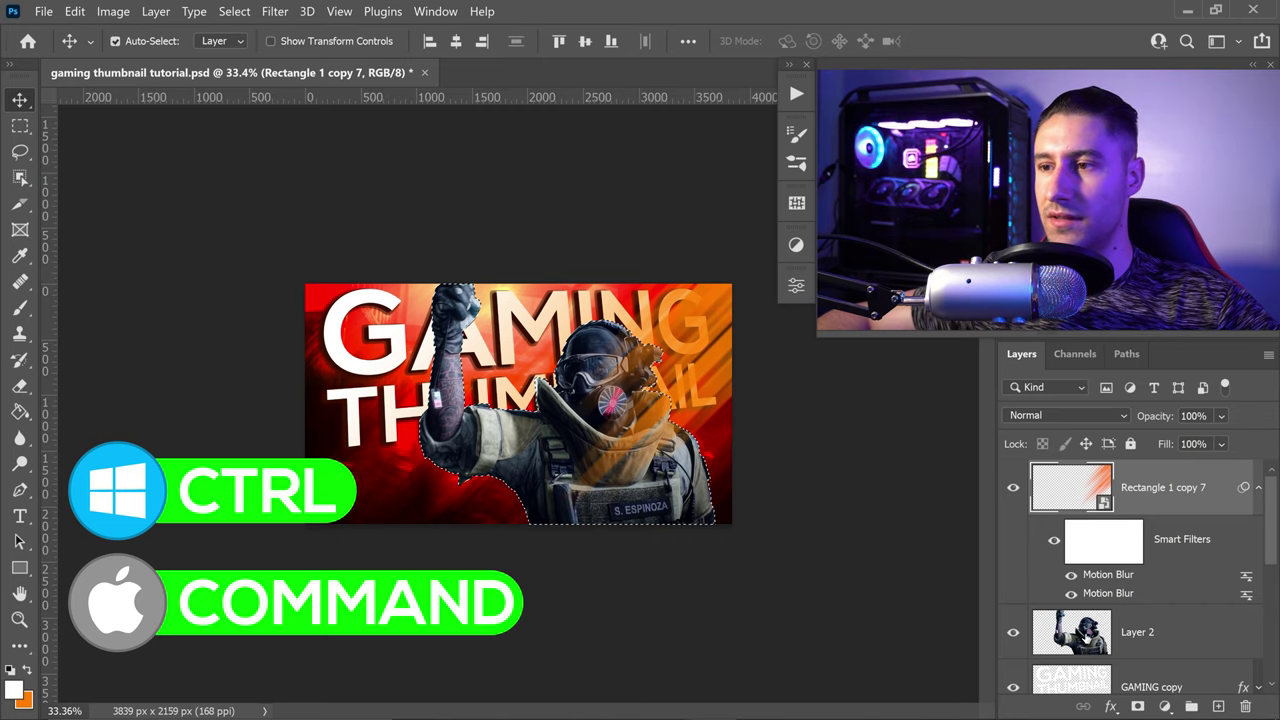
{"action": "left_click", "coordinate": [1150, 632]}
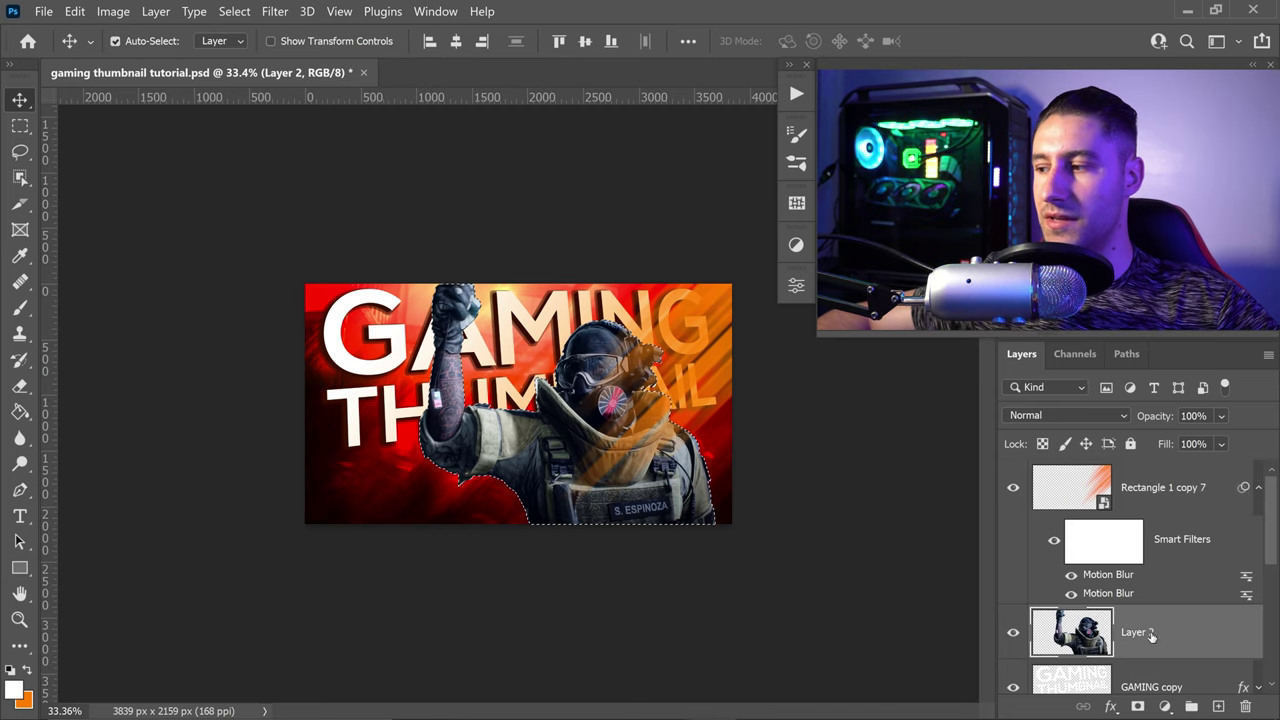
{"action": "left_click", "coordinate": [1218, 706]}
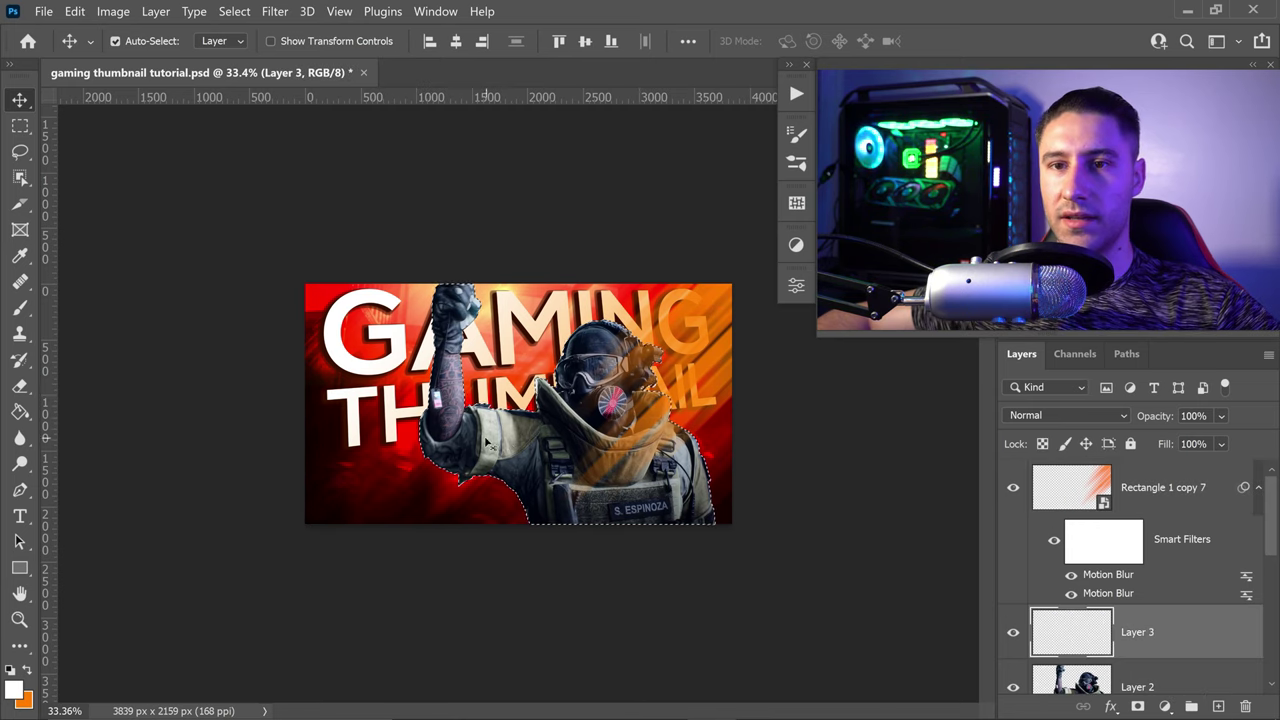
Set up an 811 px soft brush with orange ff7e00 as the paint colour.
{"action": "left_click", "coordinate": [30, 310]}
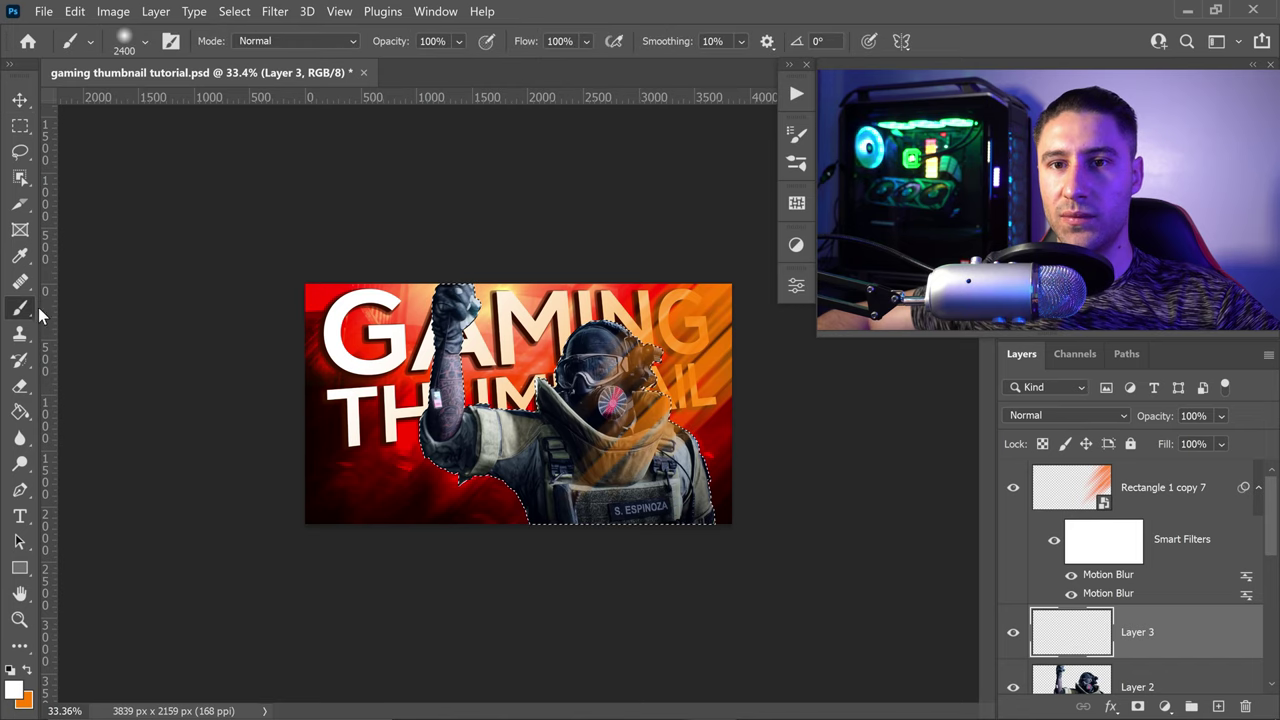
{"action": "left_click", "coordinate": [142, 43]}
{"action": "left_click_drag", "start_coordinate": [236, 105], "coordinate": [227, 105]}
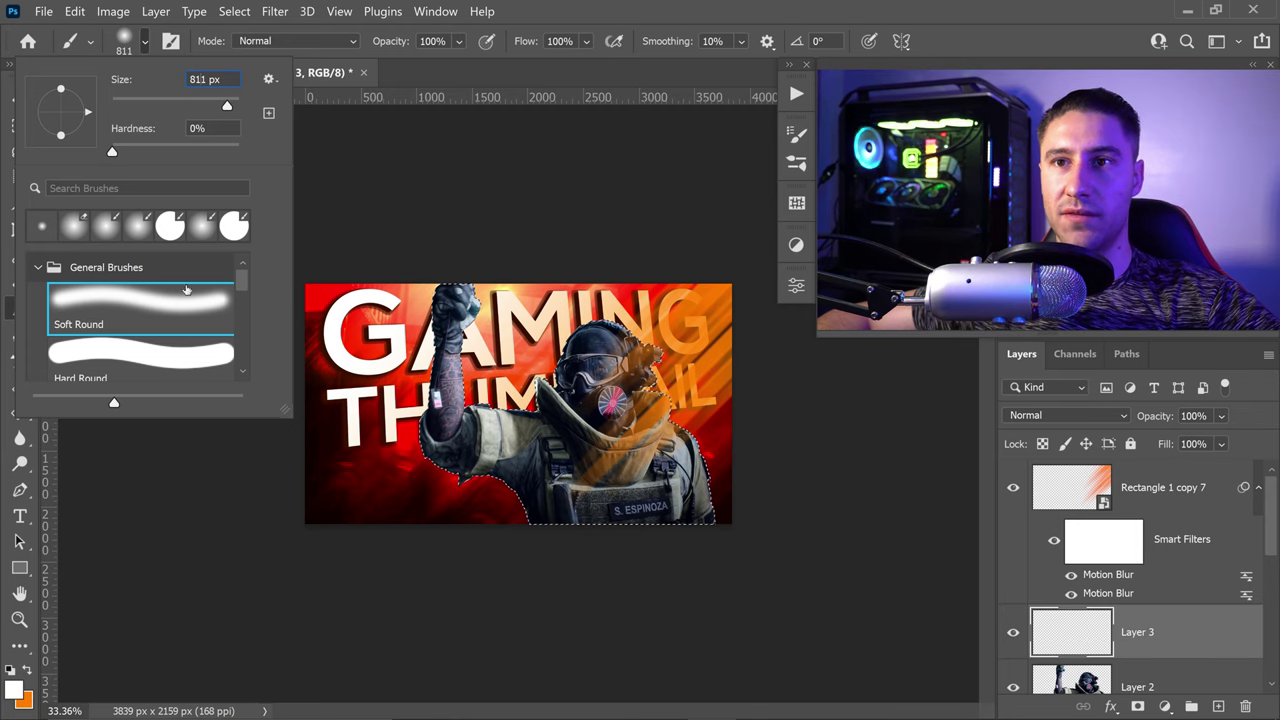
{"action": "left_click", "coordinate": [26, 682]}
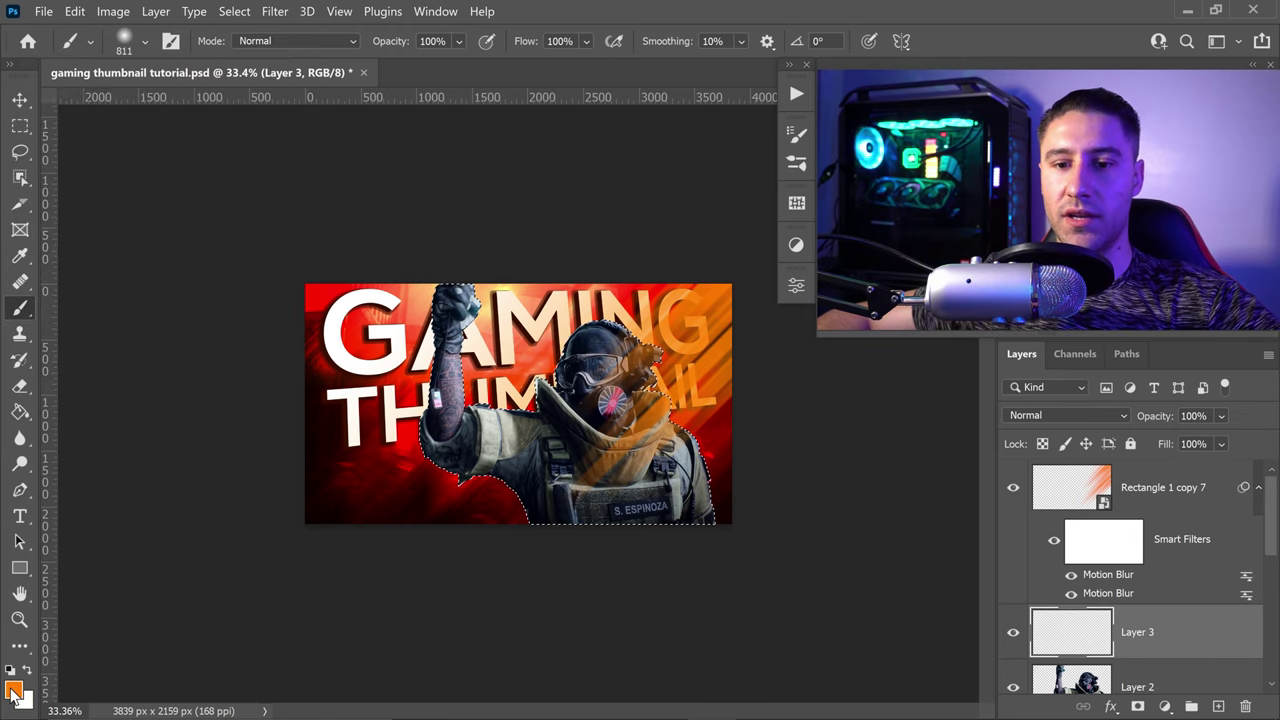
{"action": "left_click", "coordinate": [13, 690]}
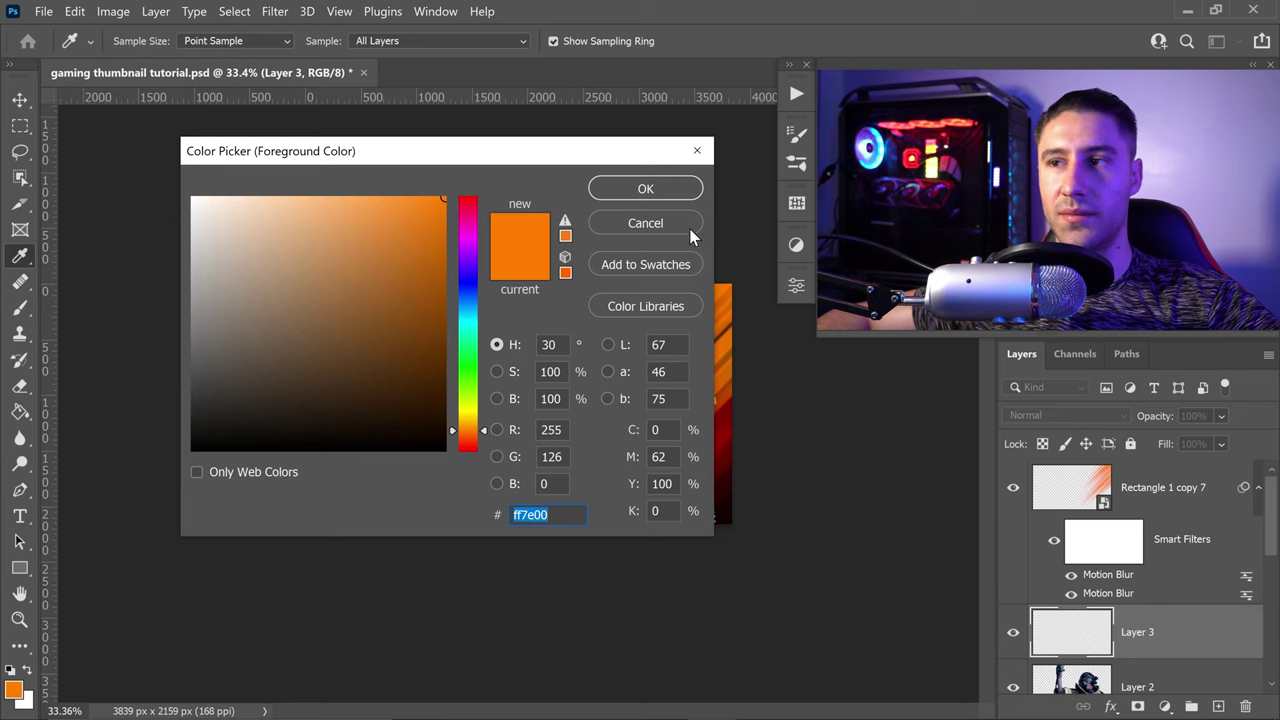
{"action": "left_click", "coordinate": [645, 188]}
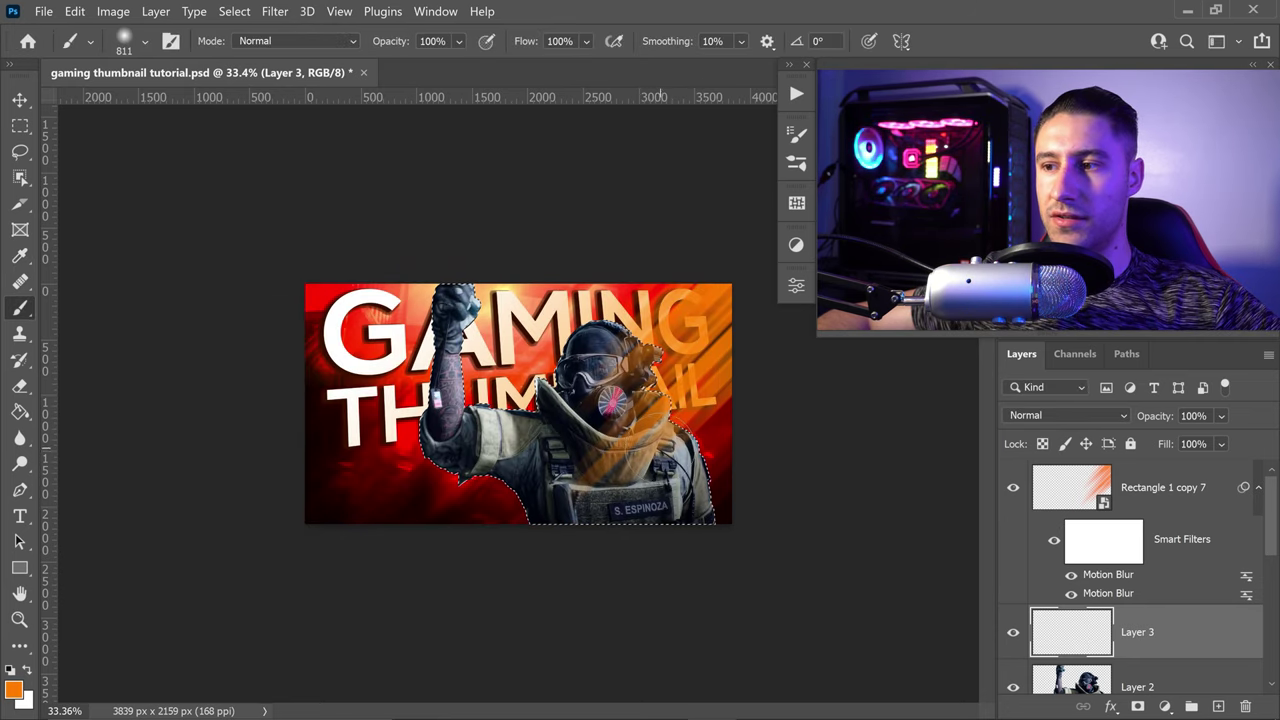
Paint orange over the soldier's chest and side, then remove the selection.
{"action": "mouse_move", "coordinate": [613, 400]}
{"action": "left_mouse_down"}
{"action": "mouse_move", "coordinate": [645, 465]}
{"action": "mouse_move", "coordinate": [650, 385]}
{"action": "mouse_move", "coordinate": [600, 460]}
{"action": "left_mouse_up"}
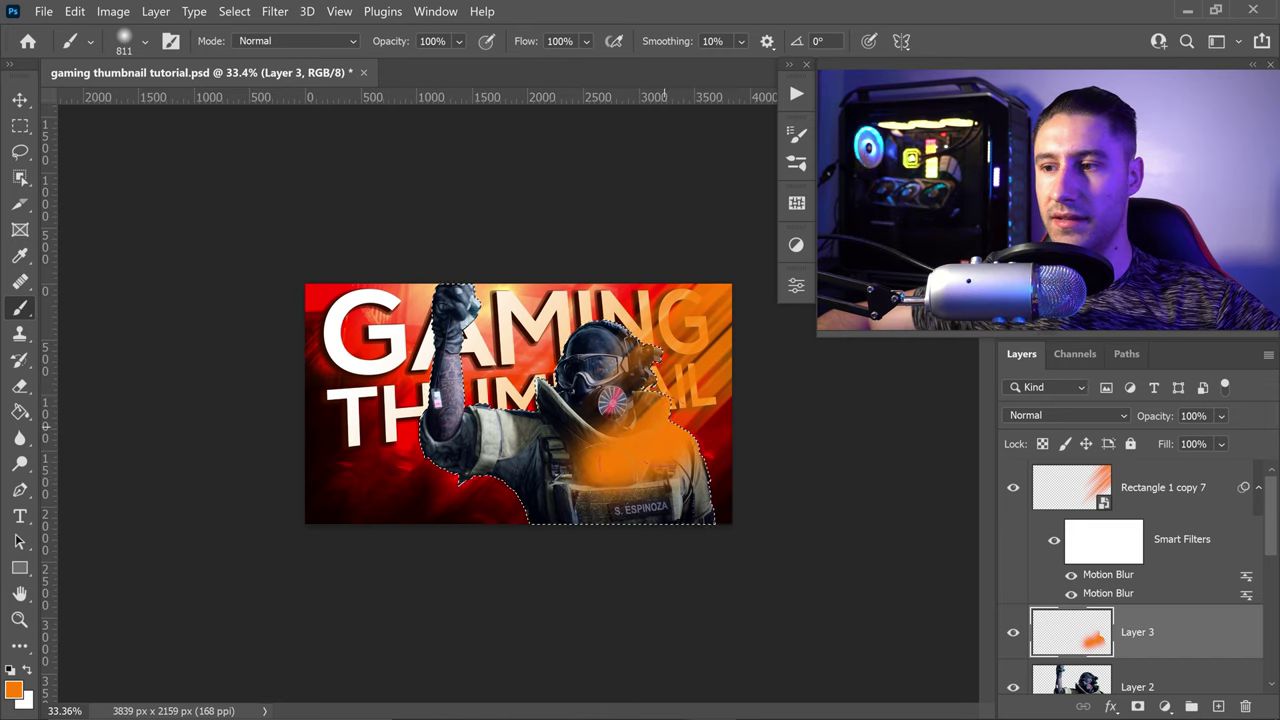
{"action": "left_click_drag", "start_coordinate": [630, 420], "coordinate": [660, 480]}
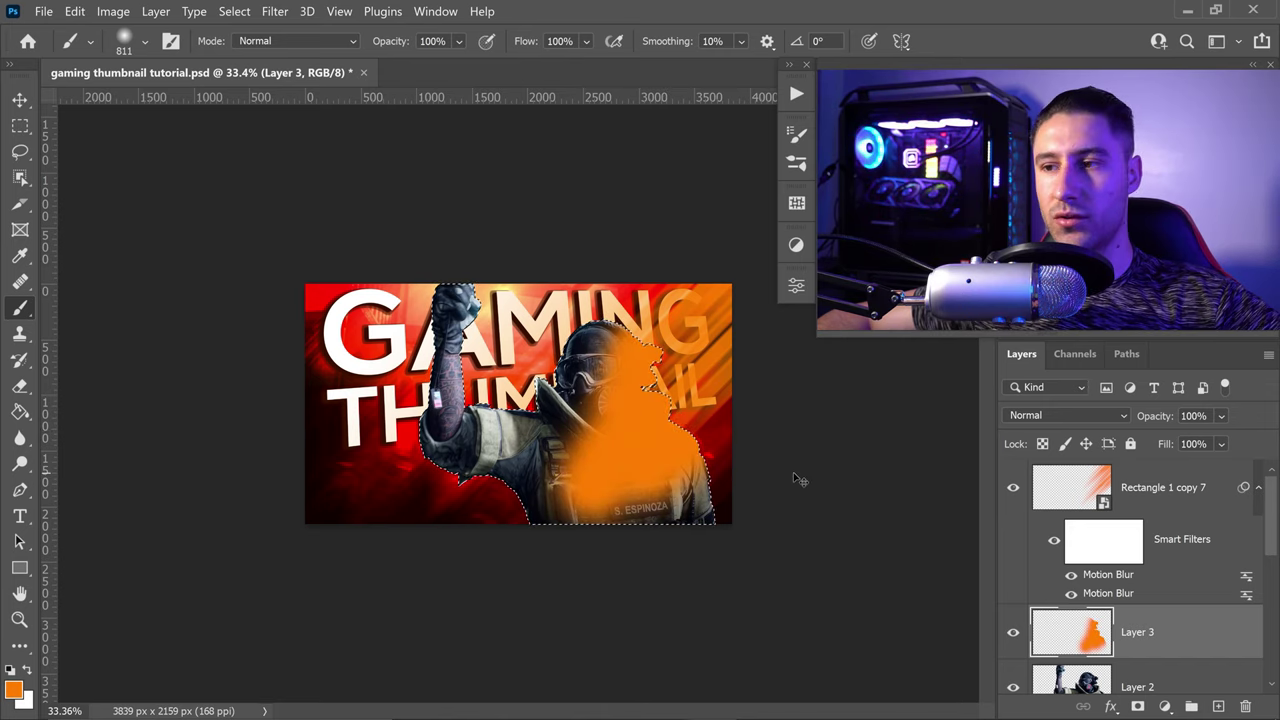
{"action": "key", "text": "ctrl+d"}
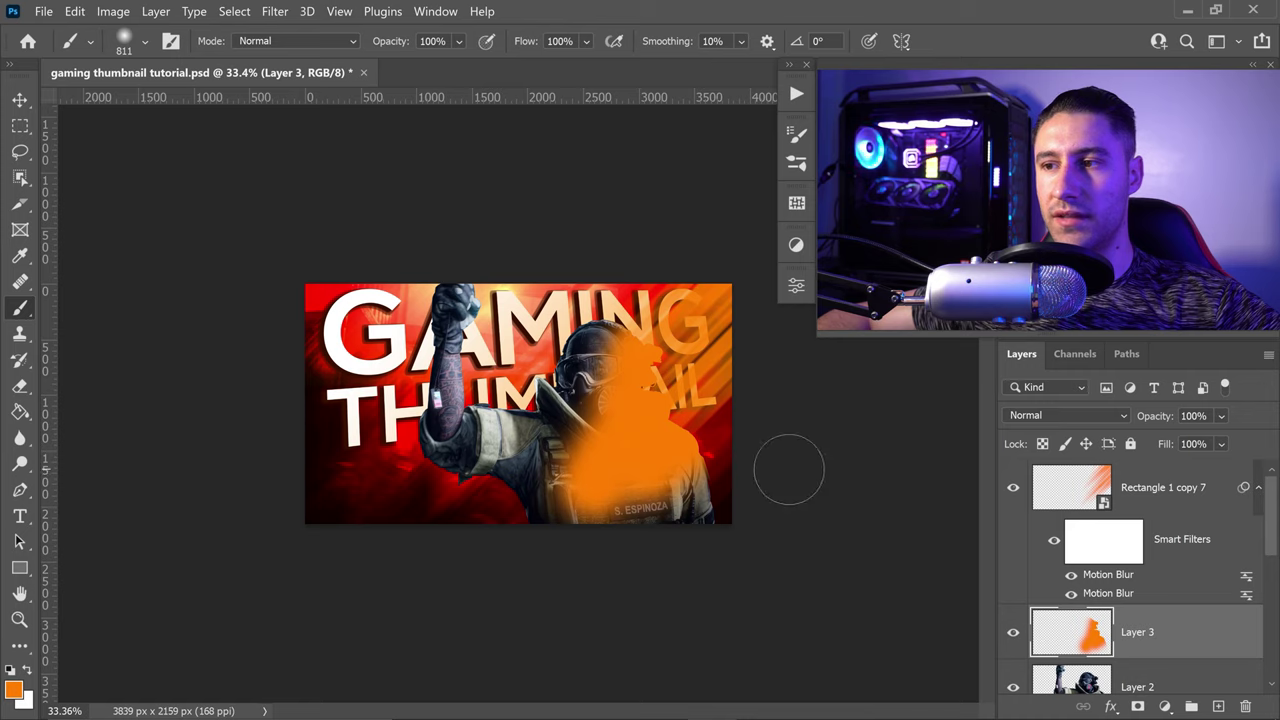
{"action": "left_click", "coordinate": [19, 100]}
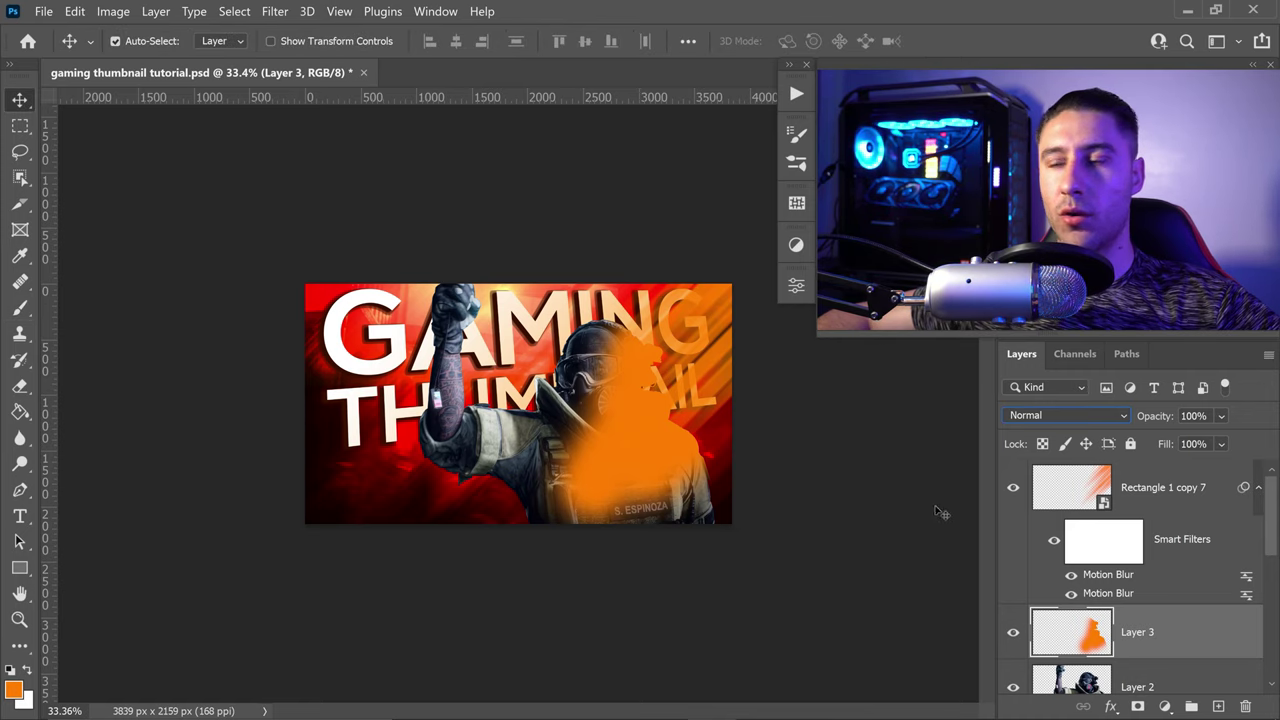
Set Layer 3 to Overlay and lower Rectangle 1 copy 7 to 65% opacity.
{"action": "left_click", "coordinate": [1049, 412]}
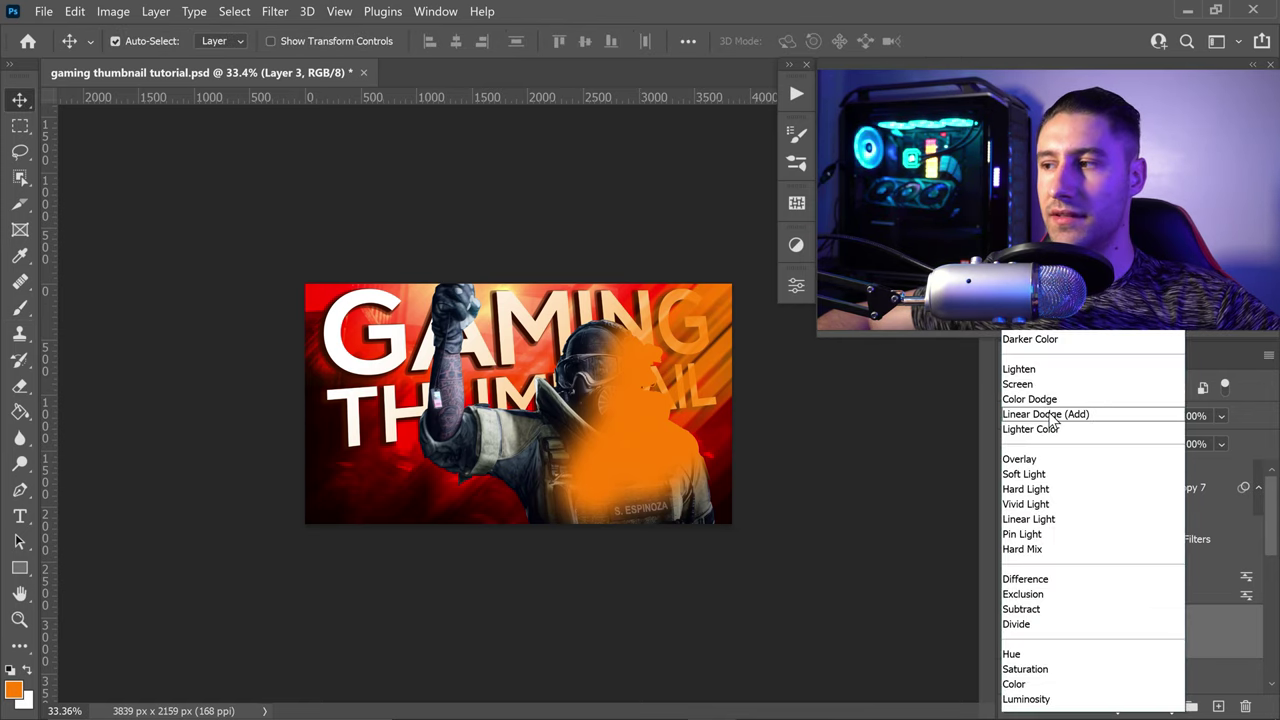
{"action": "left_click", "coordinate": [1031, 456]}
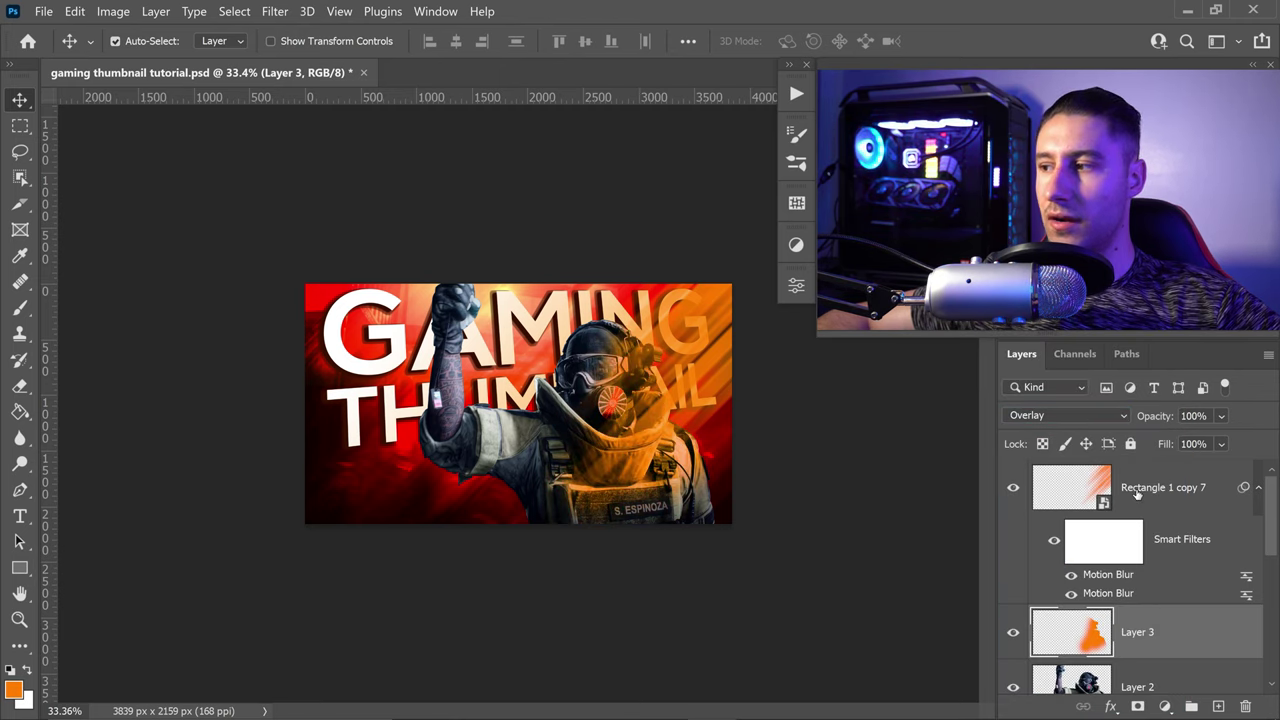
{"action": "left_click", "coordinate": [1168, 471]}
{"action": "mouse_move", "coordinate": [1221, 415]}
{"action": "left_mouse_down"}
{"action": "mouse_move", "coordinate": [1148, 410]}
{"action": "mouse_move", "coordinate": [1195, 412]}
{"action": "left_mouse_up"}
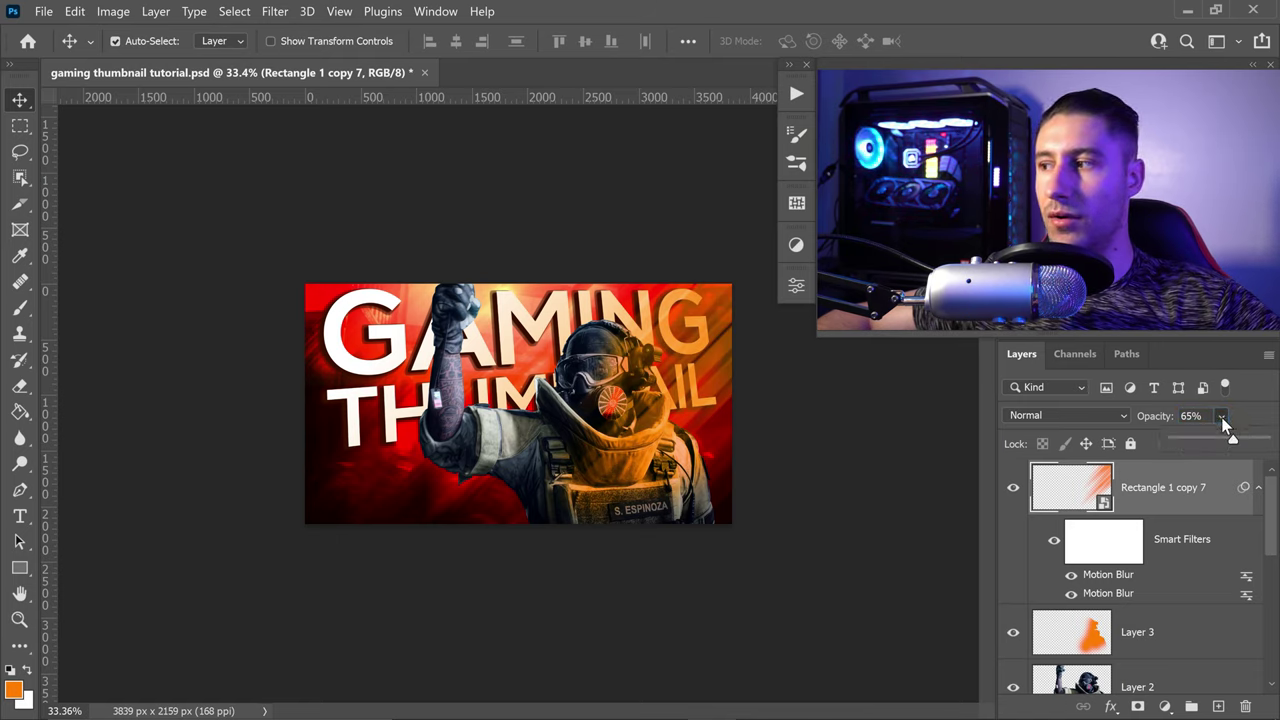
{"action": "left_click", "coordinate": [1247, 426]}
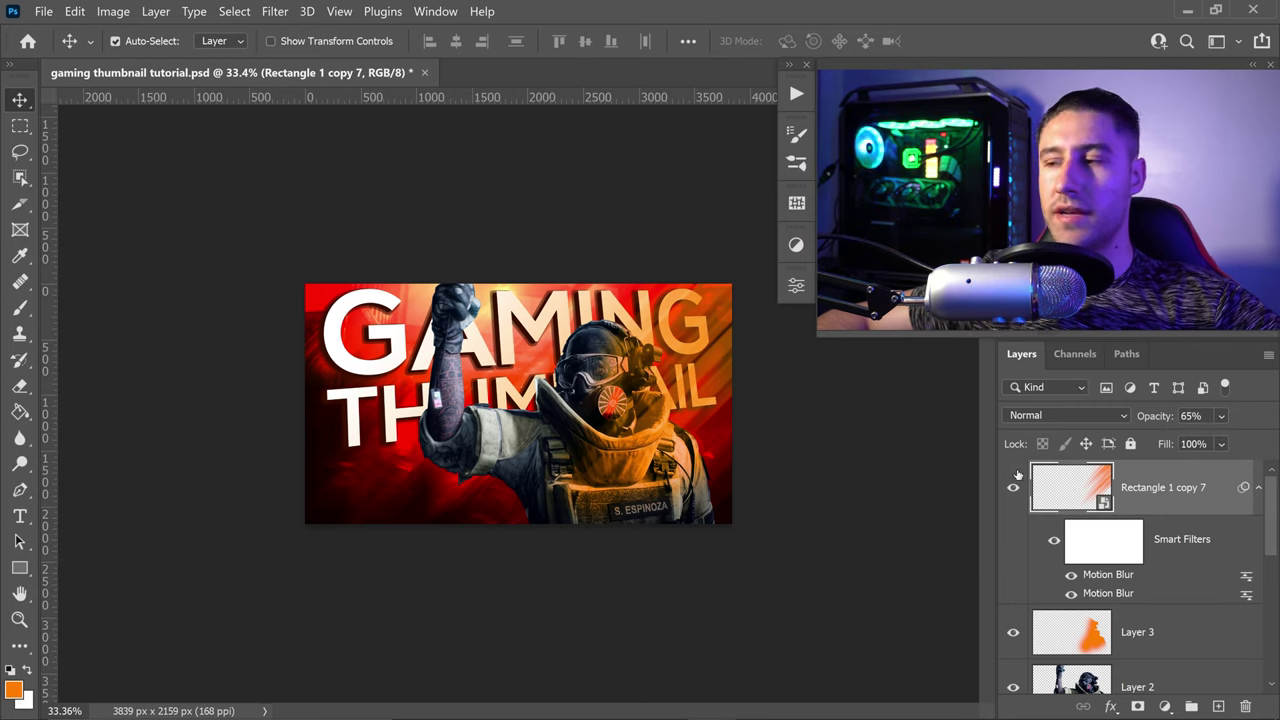
Open Blending Options for the Rectangle 1 copy 7 stripes layer.
{"action": "right_click", "coordinate": [1158, 505]}
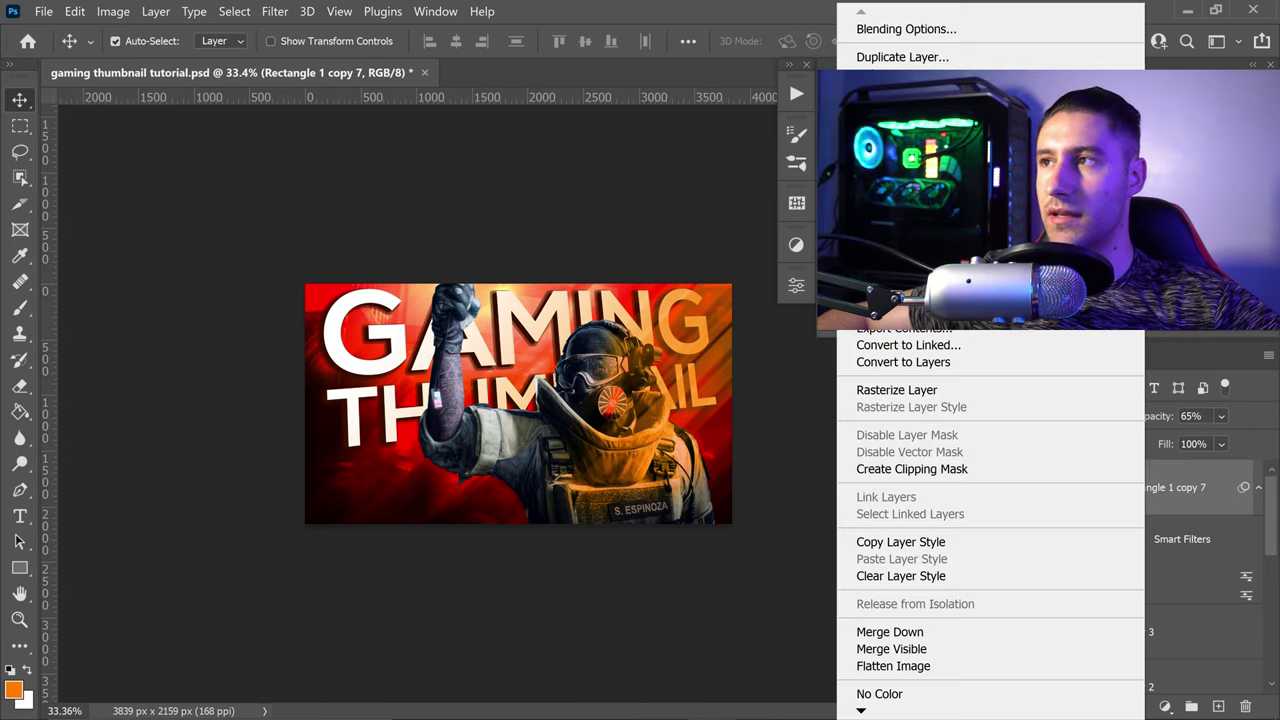
{"action": "left_click", "coordinate": [907, 30]}
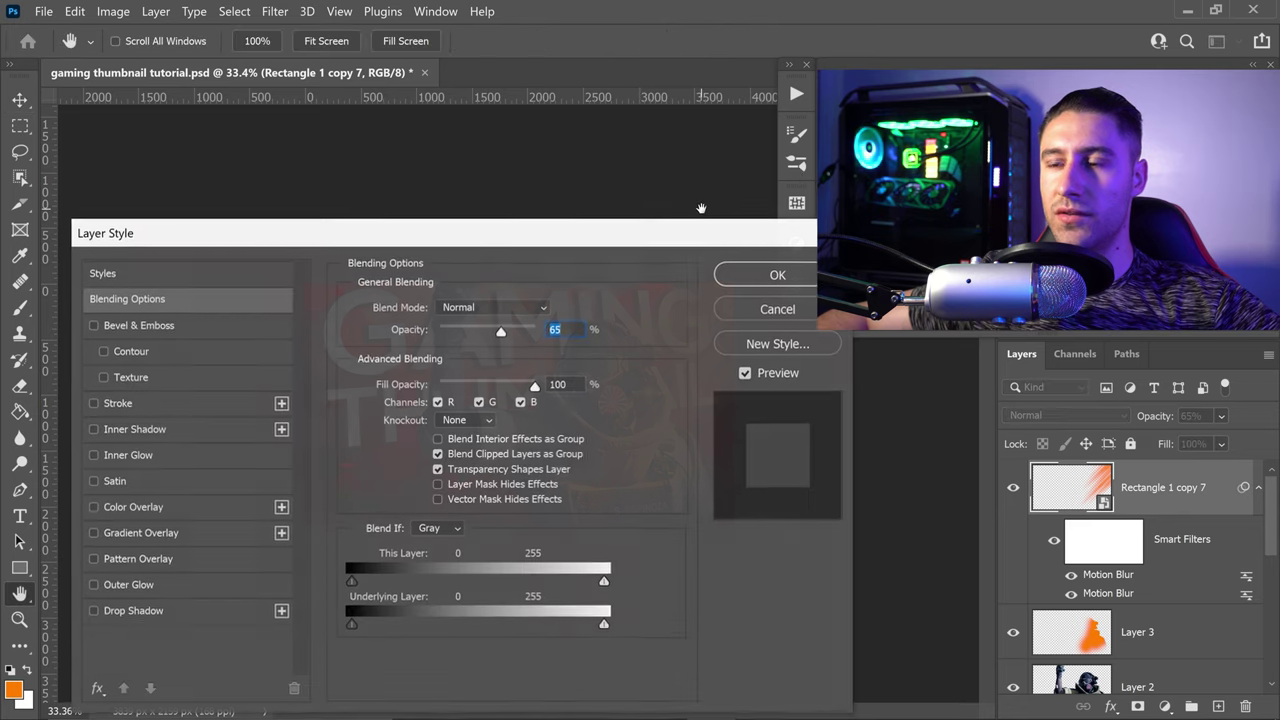
{"action": "left_click_drag", "start_coordinate": [608, 239], "coordinate": [601, 440]}
Apply an ff6000 orange Color Overlay to Rectangle 1 copy 7 and close Layer Style.
{"action": "left_click", "coordinate": [155, 701]}
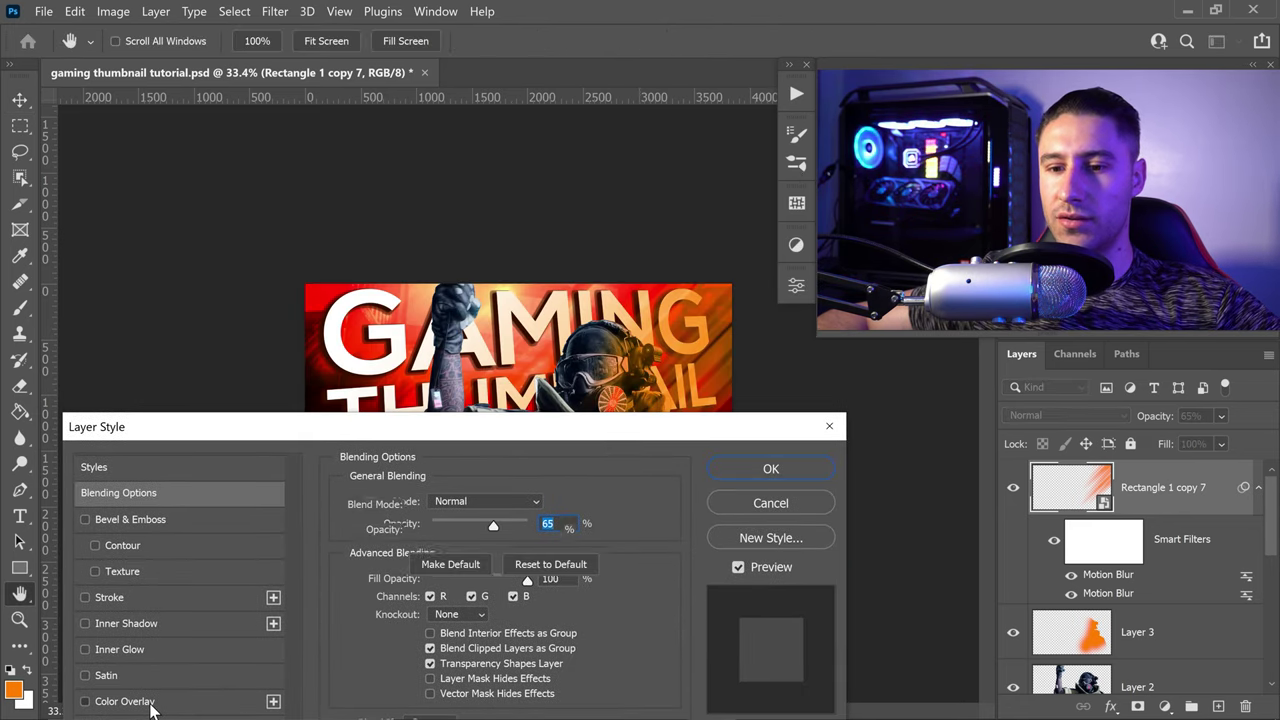
{"action": "left_click", "coordinate": [546, 504]}
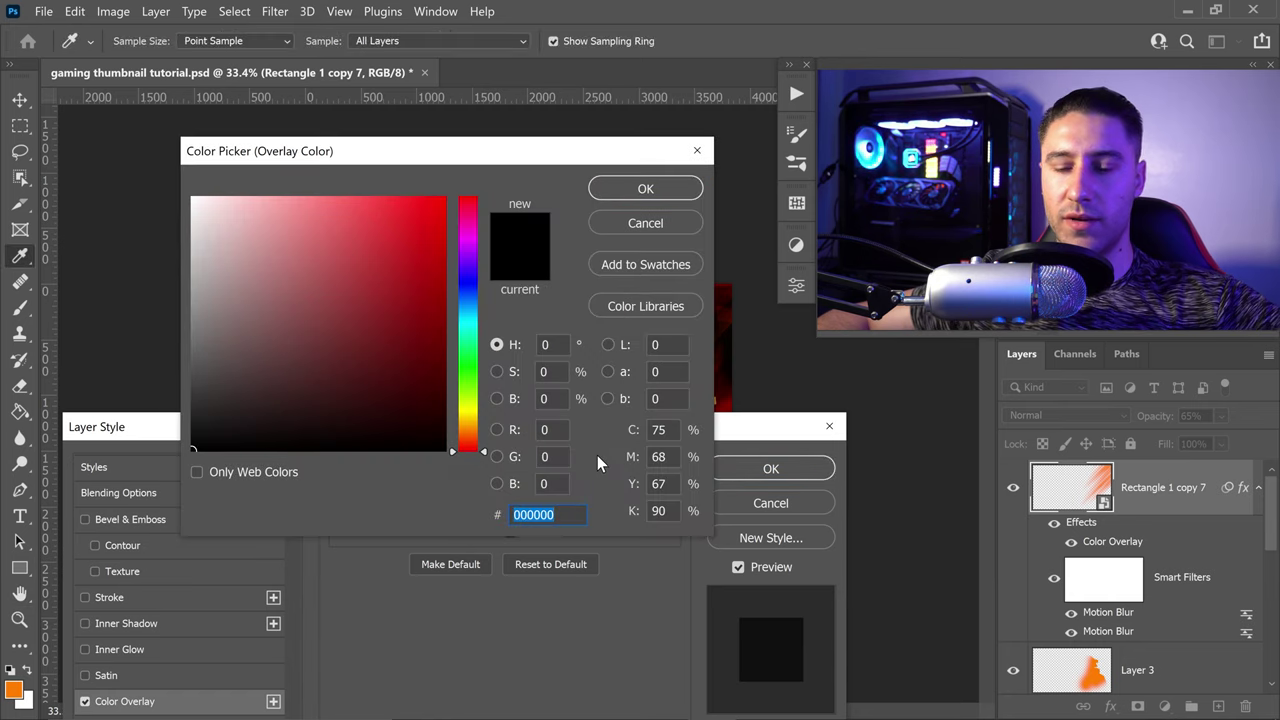
{"action": "type", "text": "ff6"}
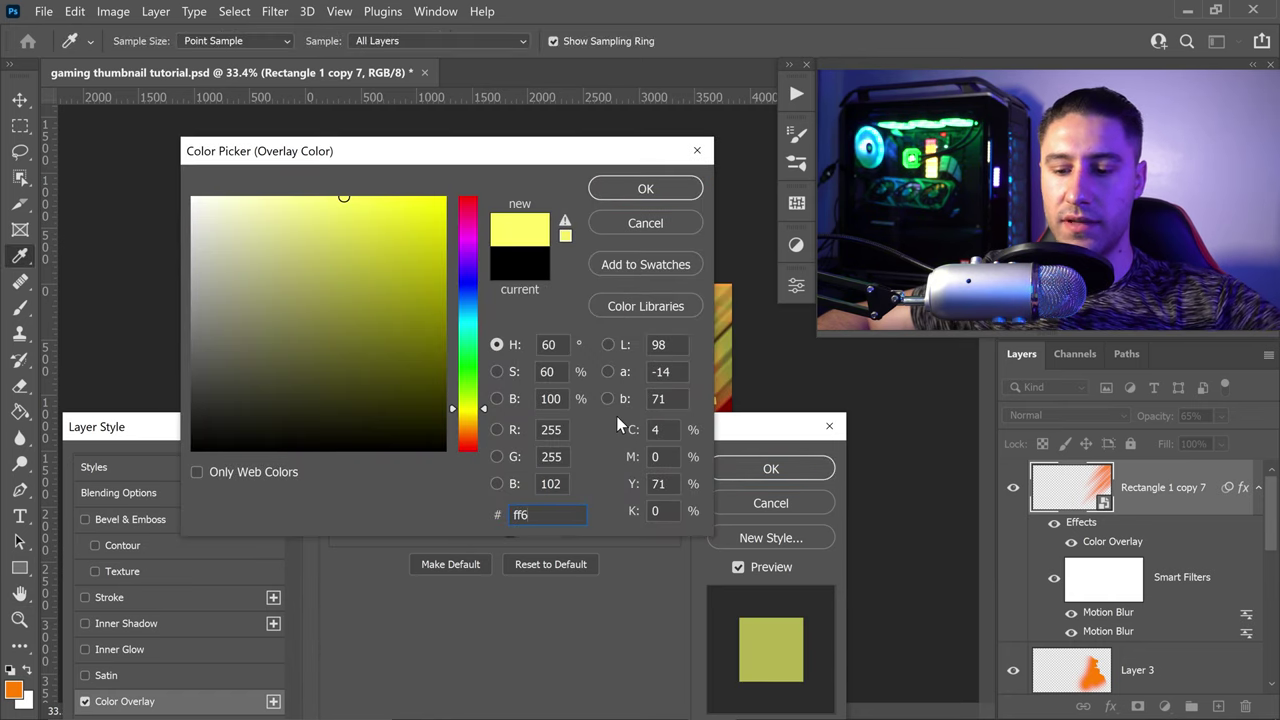
{"action": "type", "text": "000"}
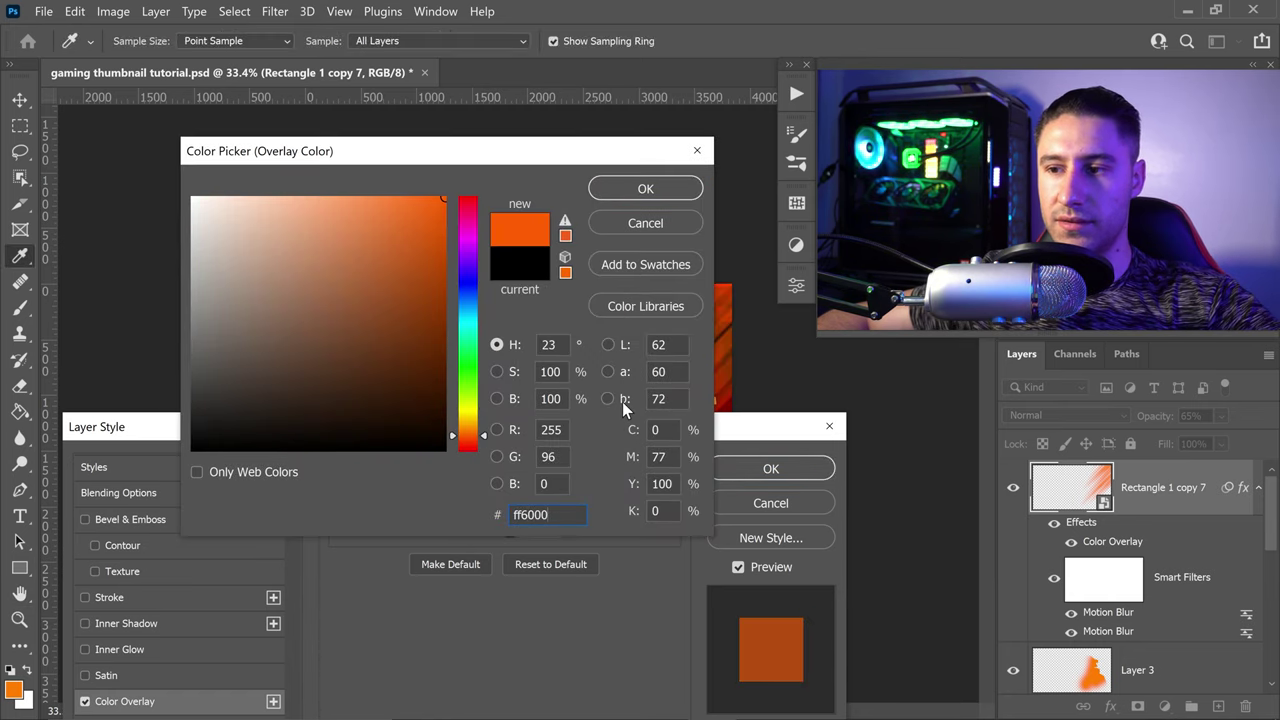
{"action": "left_click", "coordinate": [640, 187]}
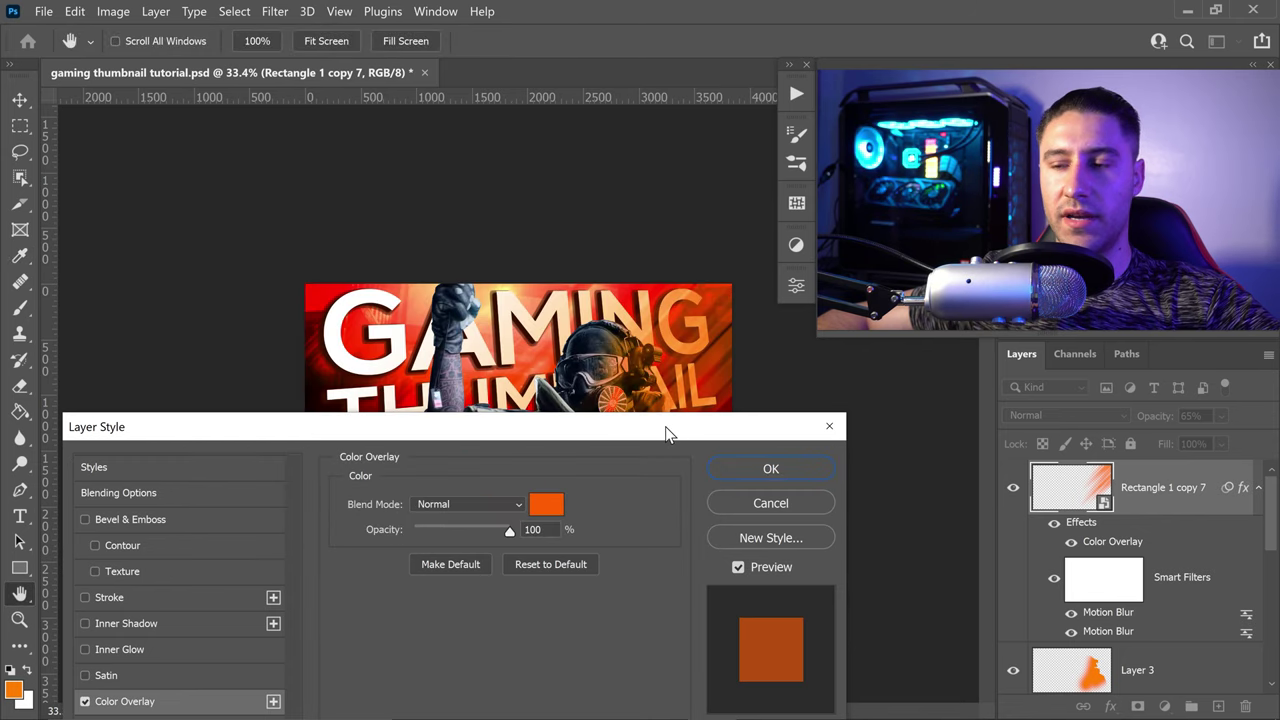
{"action": "left_click_drag", "start_coordinate": [665, 426], "coordinate": [724, 439]}
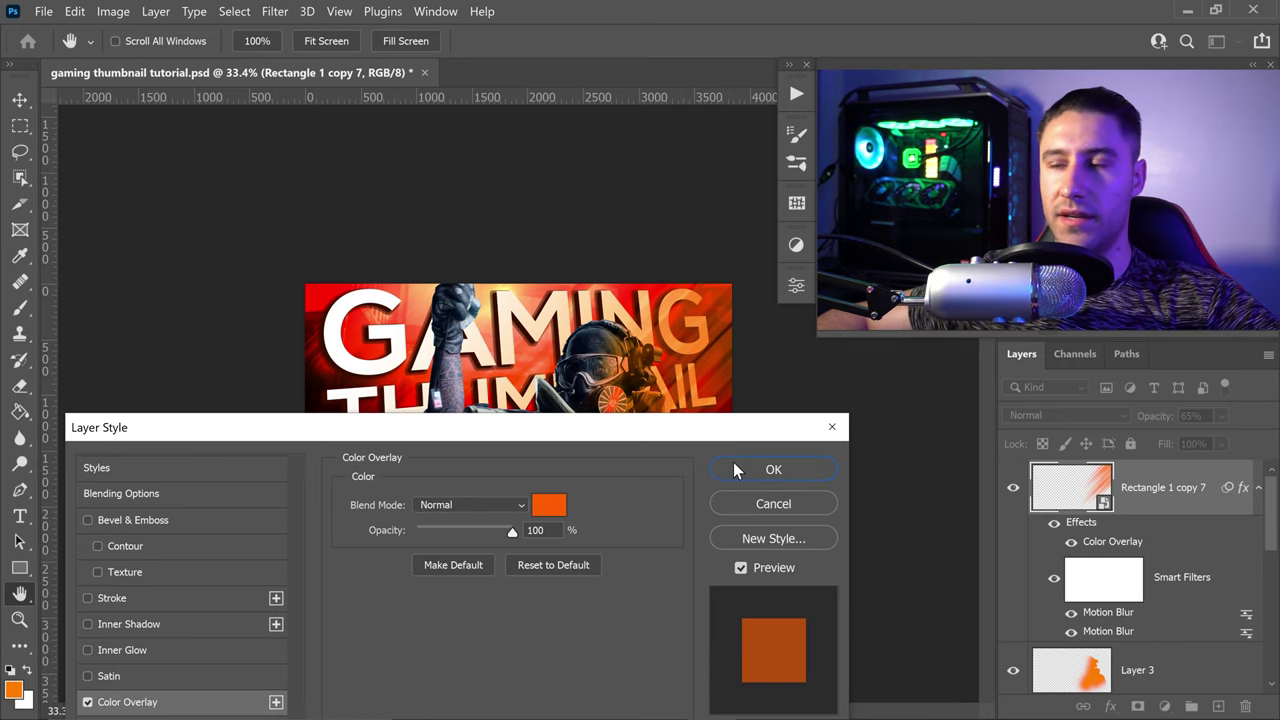
{"action": "left_click", "coordinate": [739, 469]}
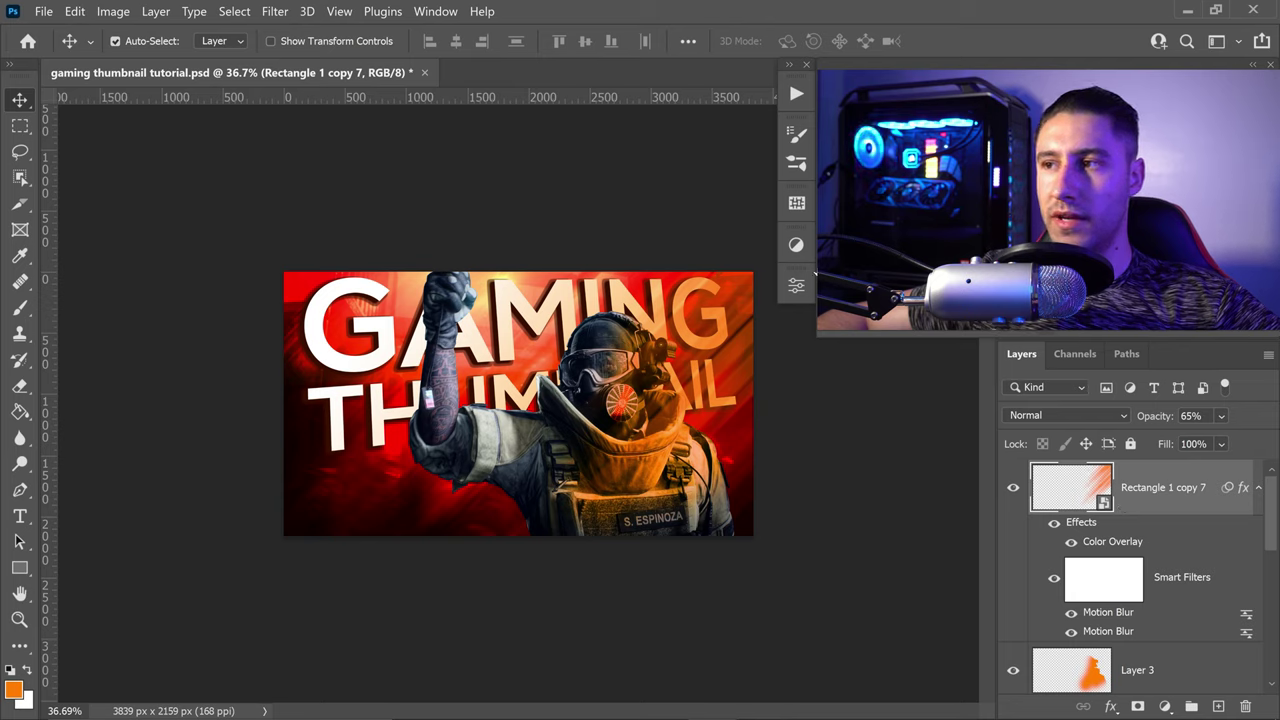
Add a Brightness/Contrast adjustment layer with Brightness 64 and Contrast 33.
{"action": "left_click", "coordinate": [799, 250]}
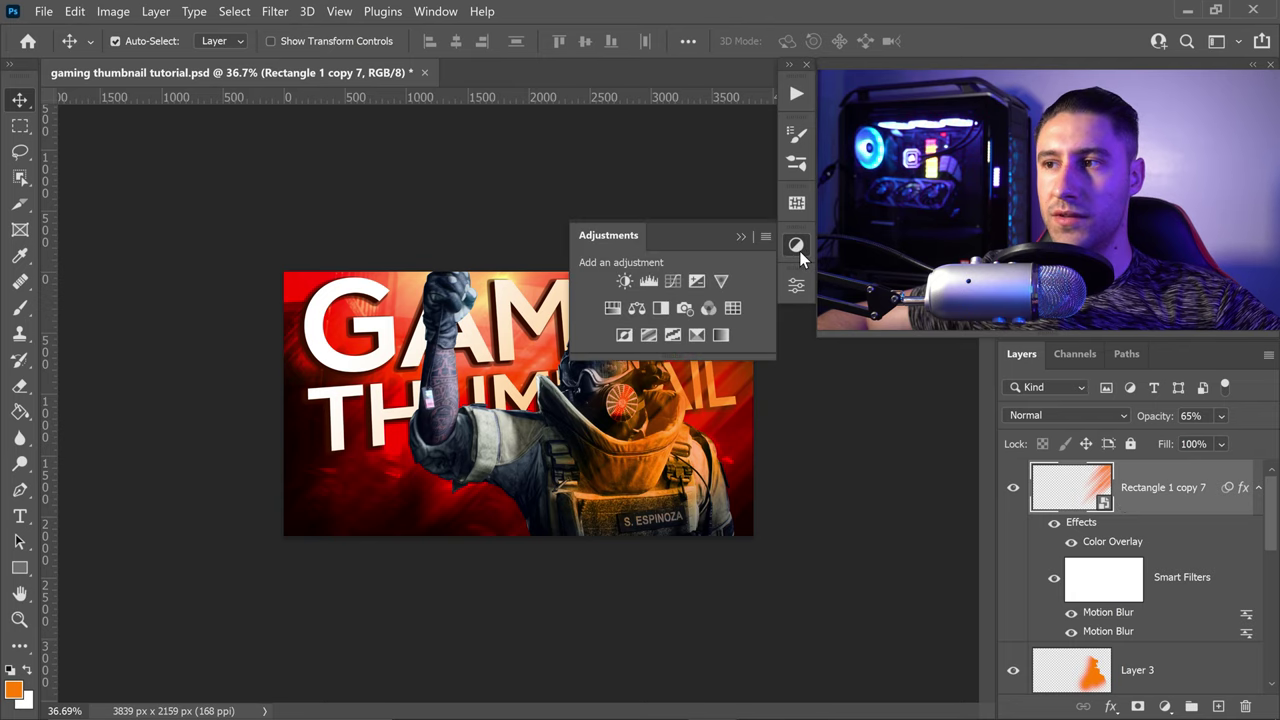
{"action": "left_click", "coordinate": [622, 281]}
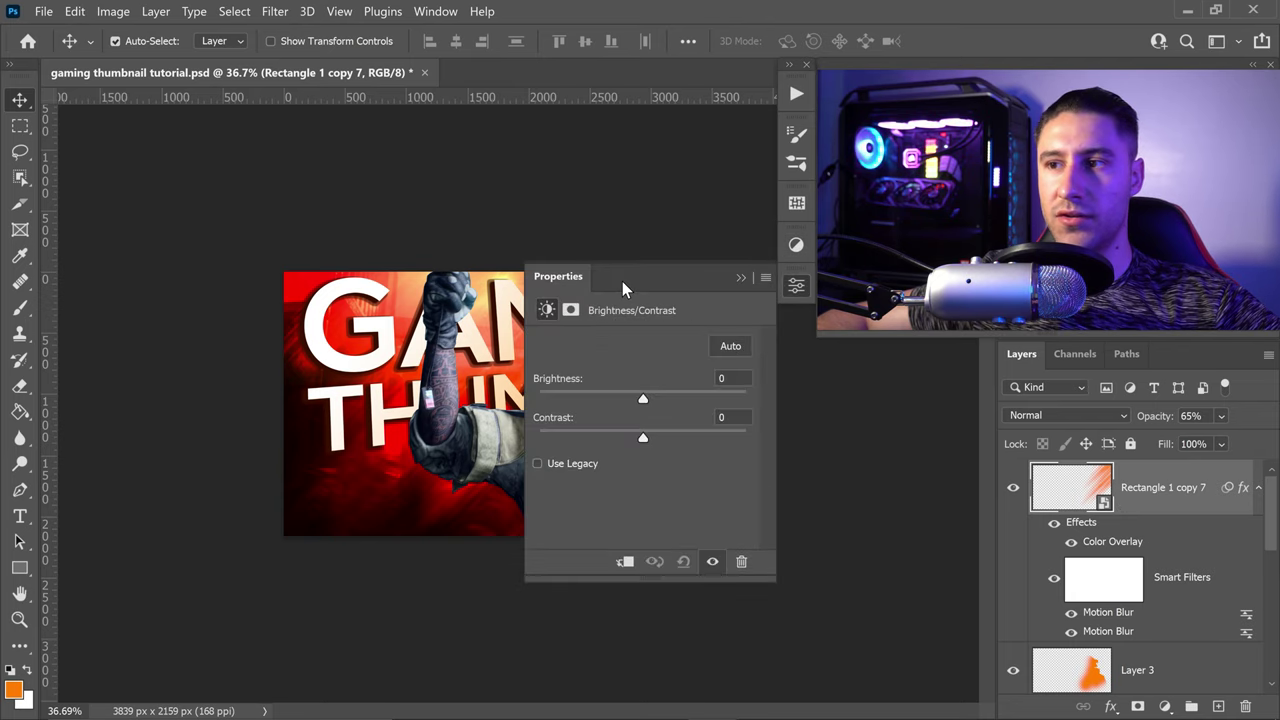
{"action": "left_click", "coordinate": [721, 378]}
{"action": "type", "text": "64"}
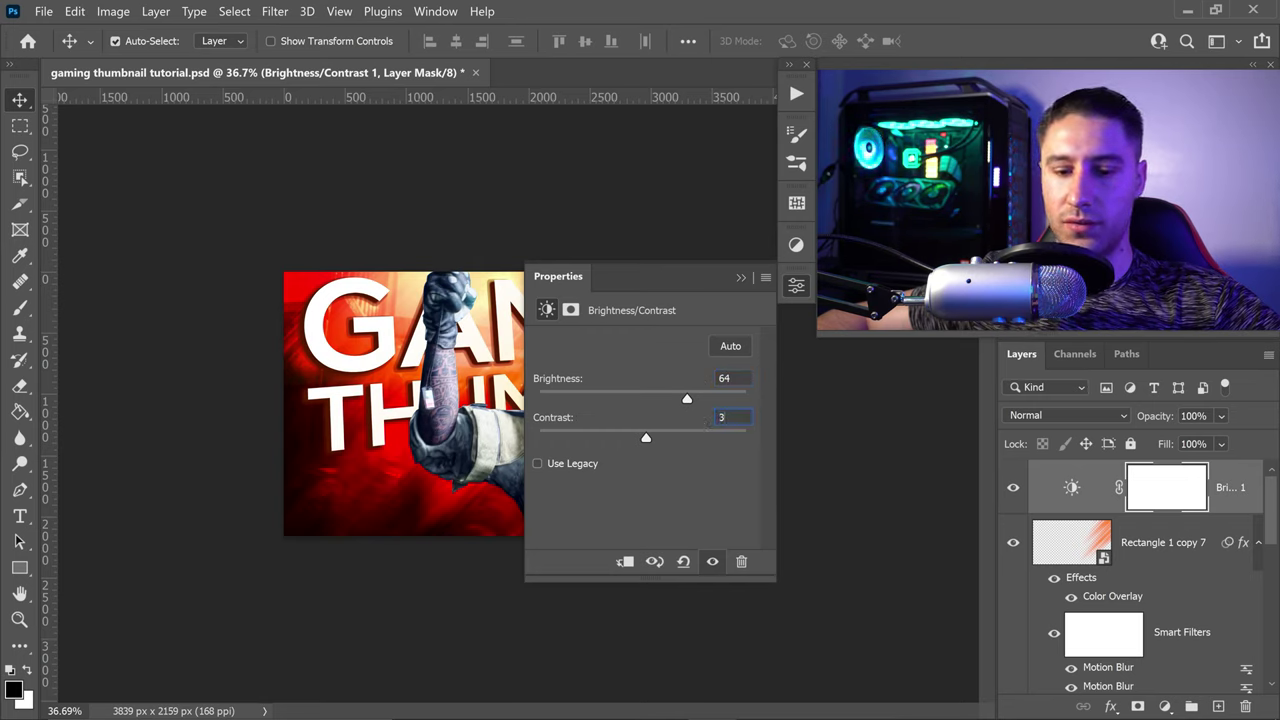
{"action": "type", "text": "33"}
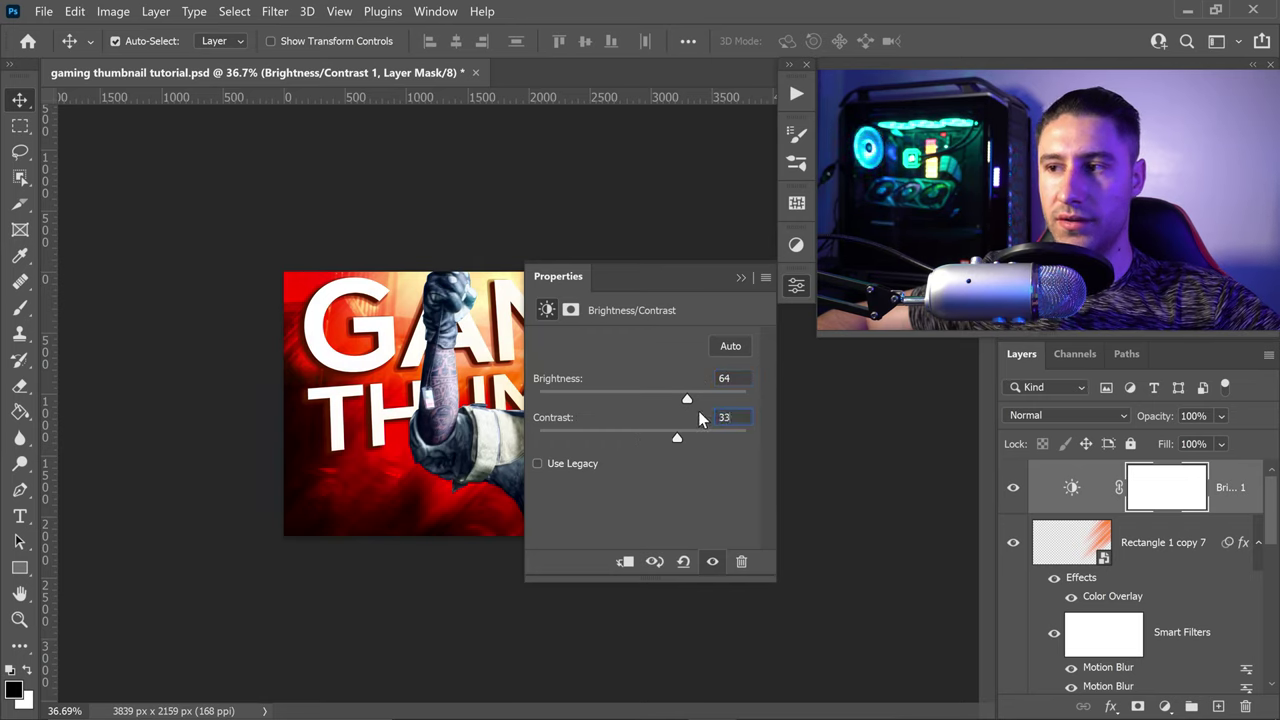
{"action": "left_click", "coordinate": [740, 277]}
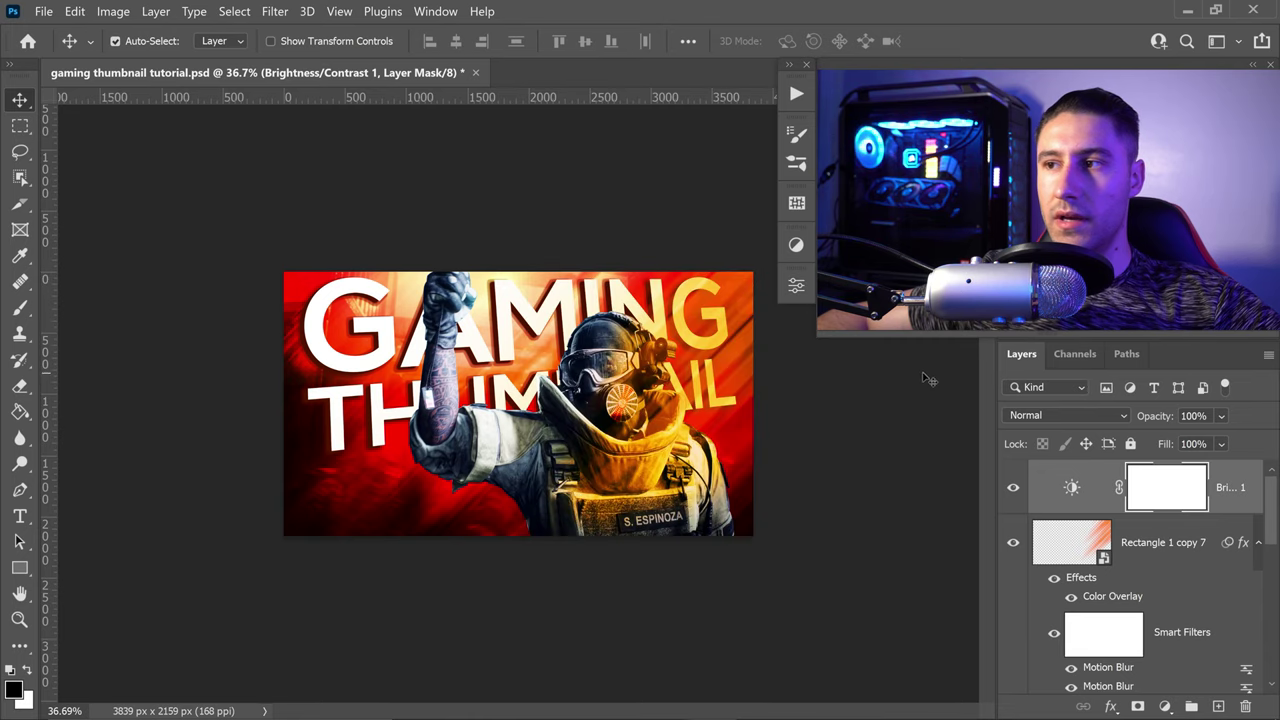
Add a Hue/Saturation adjustment layer with Saturation 23.
{"action": "left_click", "coordinate": [796, 244]}
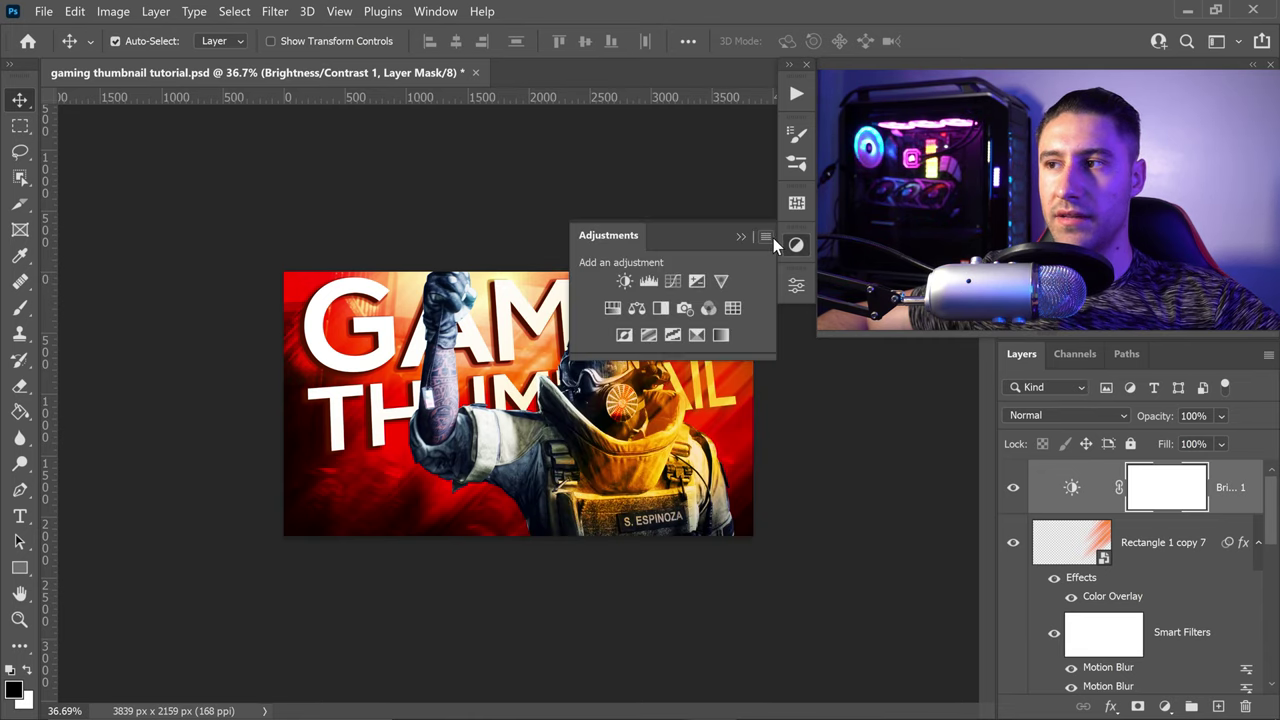
{"action": "left_click", "coordinate": [613, 308]}
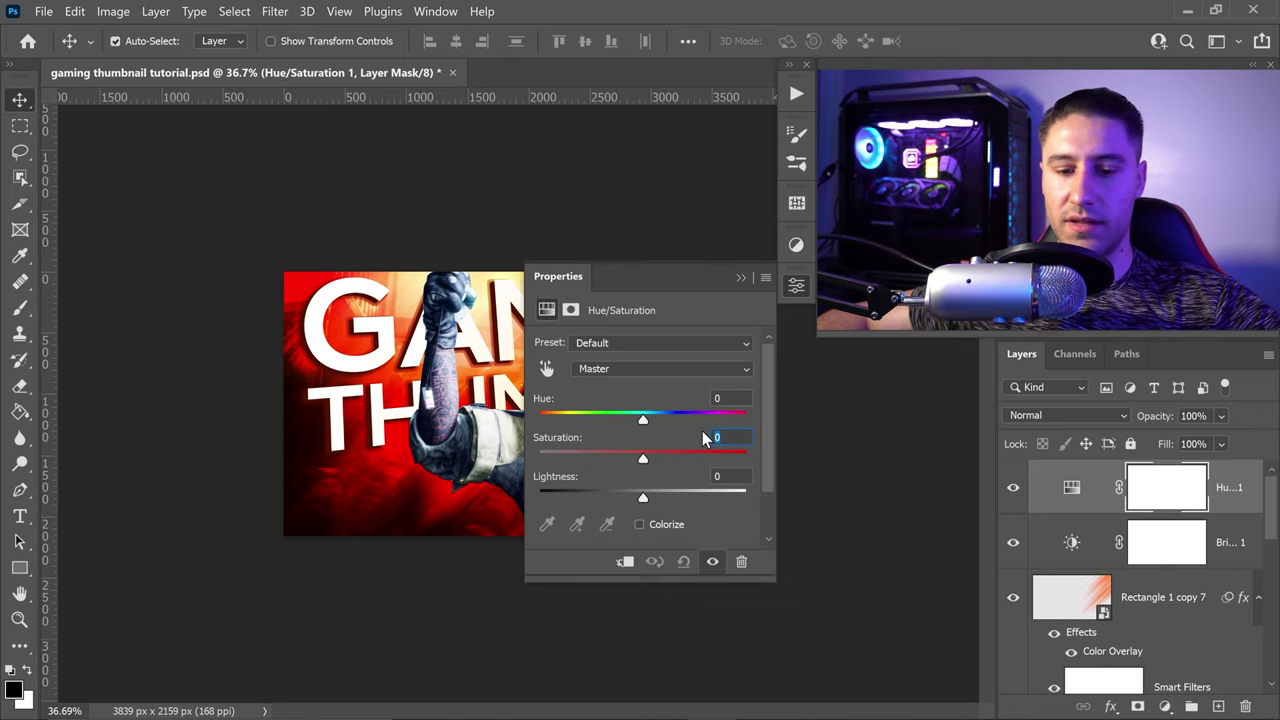
{"action": "type", "text": "20"}
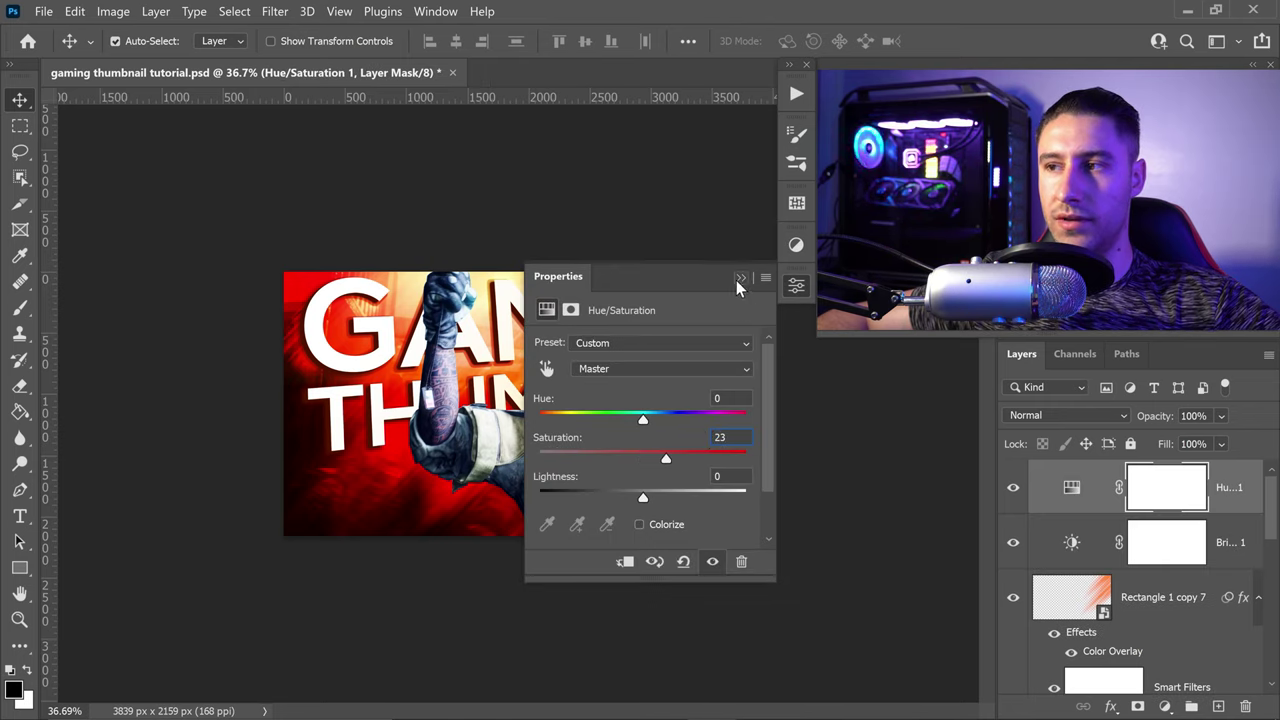
{"action": "left_click", "coordinate": [740, 277]}
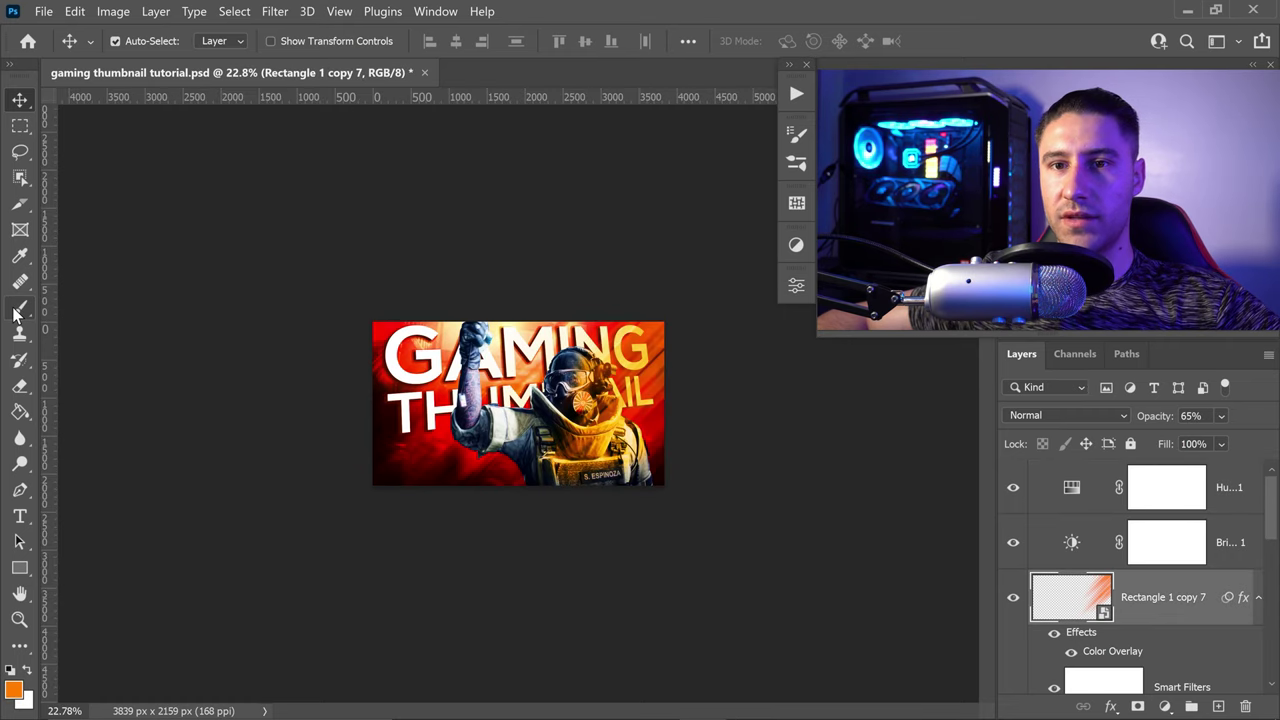
Create a new Layer 4 and move it to the top of the layer stack.
{"action": "left_click", "coordinate": [22, 312]}
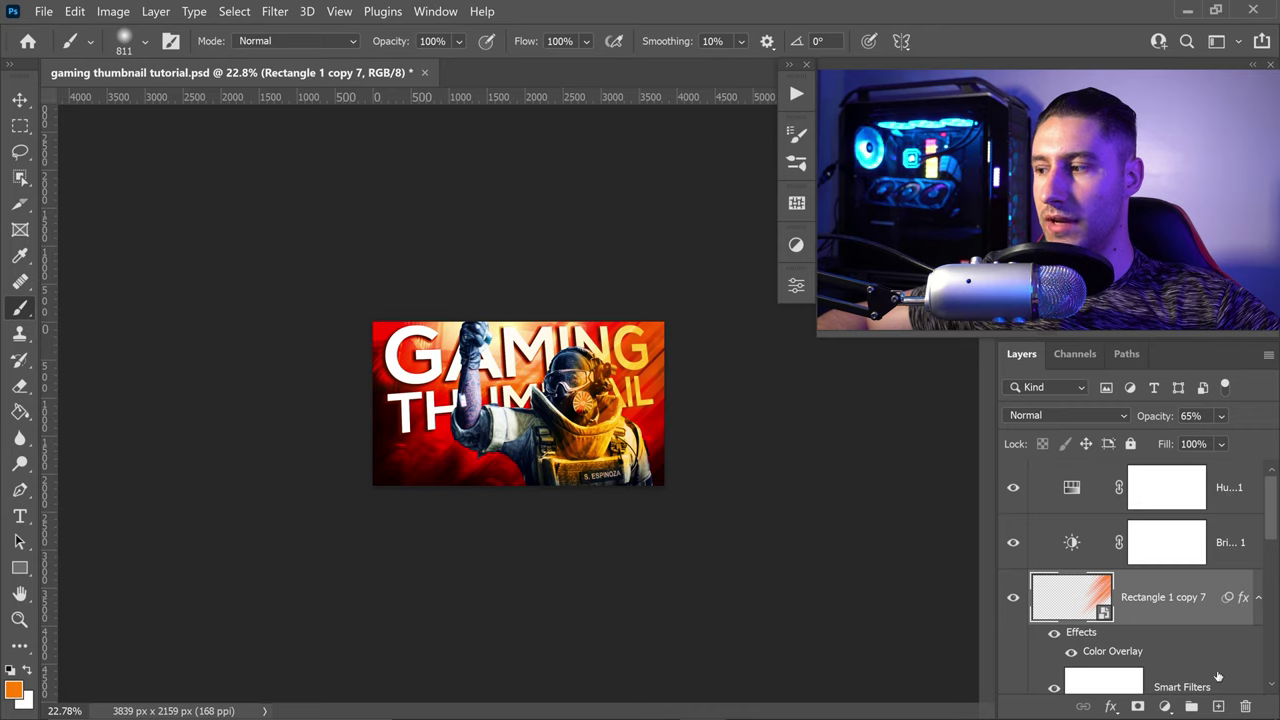
{"action": "left_click", "coordinate": [1220, 707]}
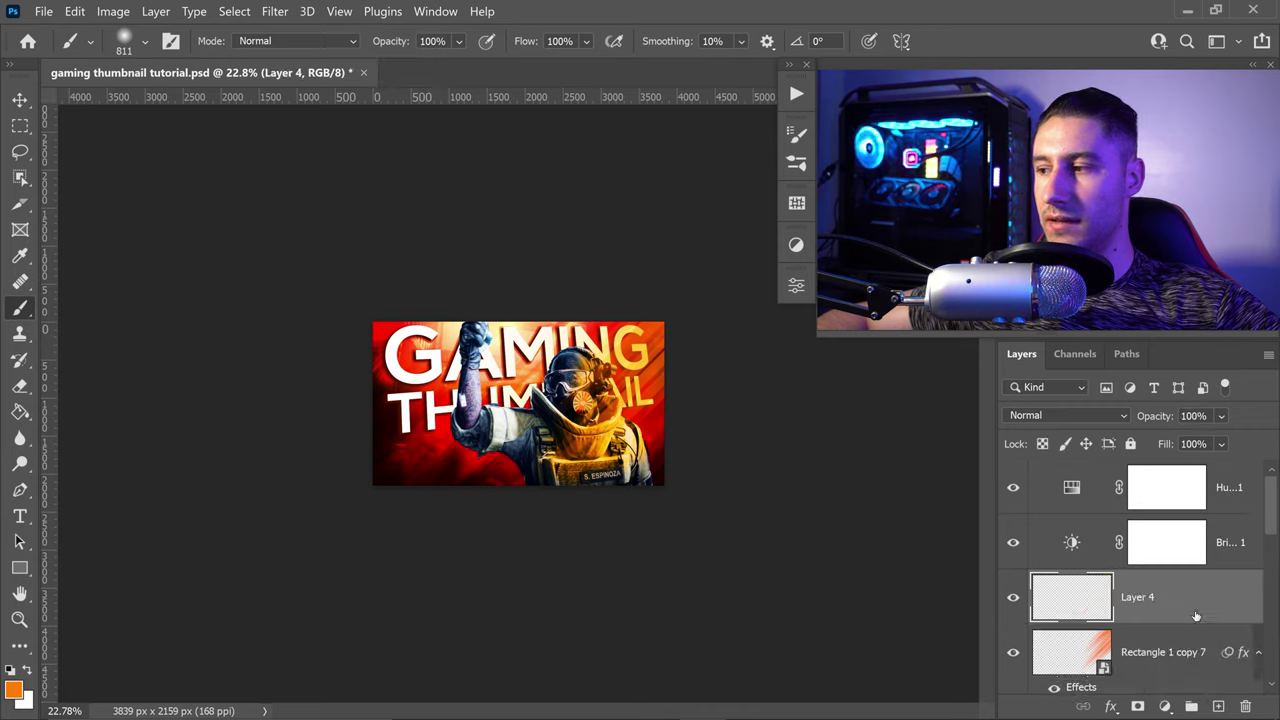
{"action": "left_click_drag", "start_coordinate": [1196, 616], "coordinate": [1025, 480]}
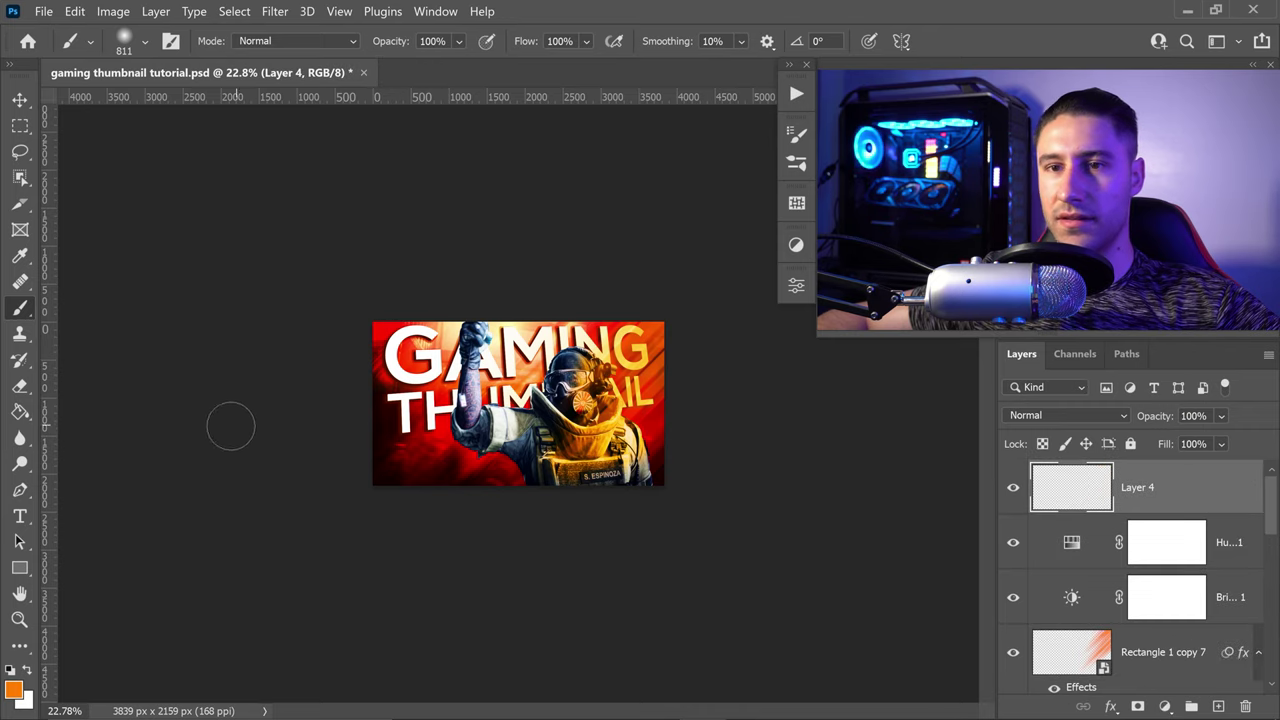
Paint soft white light over the thumbnail's top-right with a 211 px brush.
{"action": "left_click", "coordinate": [146, 41]}
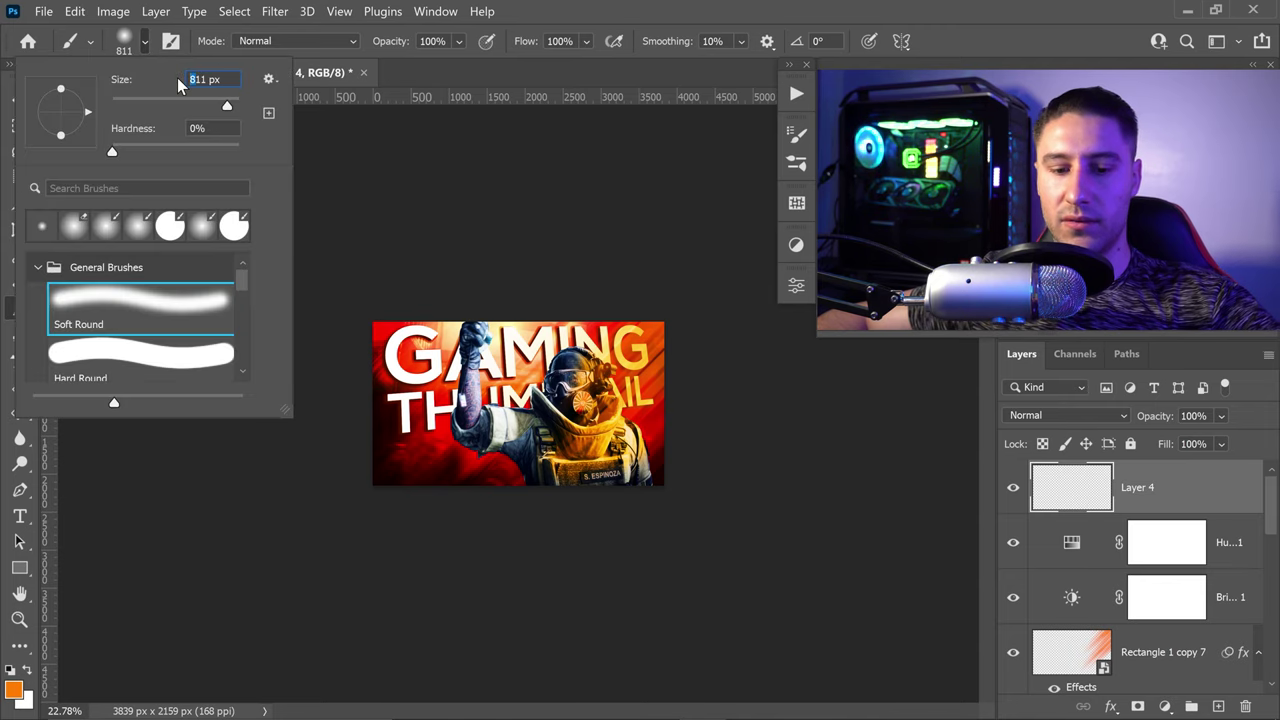
{"action": "type", "text": "211"}
{"action": "key", "text": "Return"}
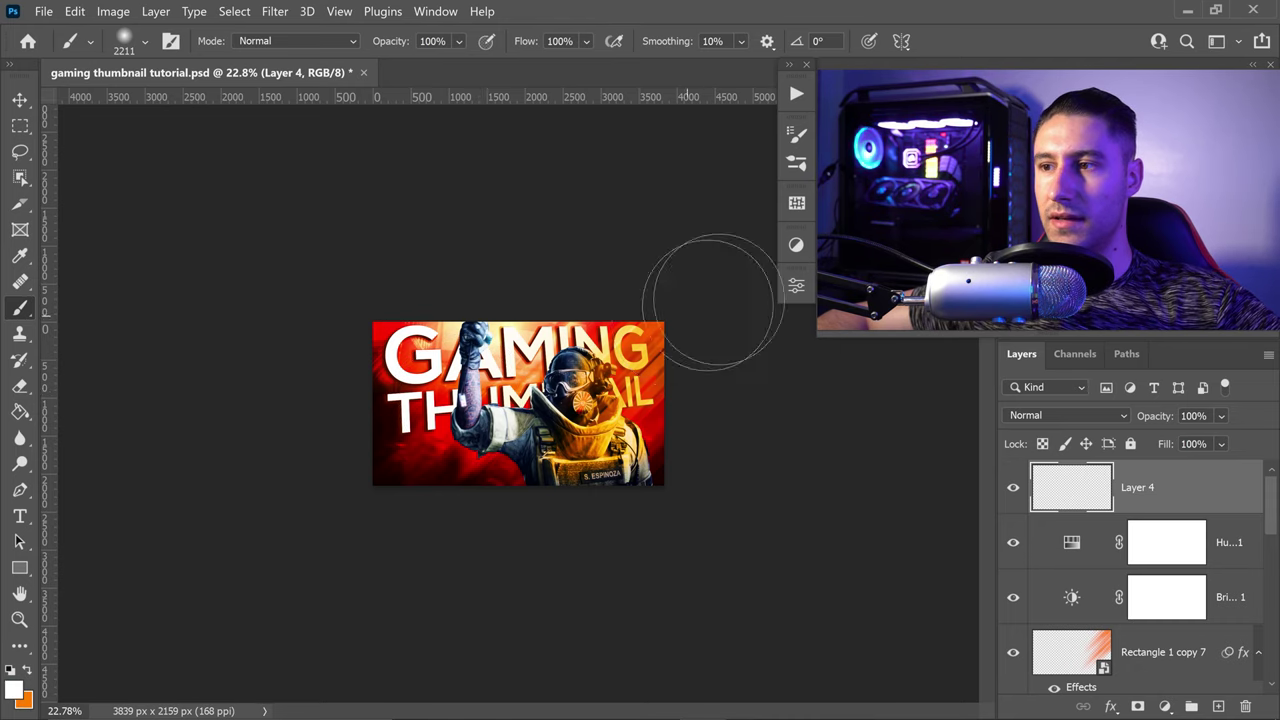
{"action": "mouse_move", "coordinate": [701, 358]}
{"action": "left_mouse_down"}
{"action": "mouse_move", "coordinate": [767, 342]}
{"action": "mouse_move", "coordinate": [657, 385]}
{"action": "mouse_move", "coordinate": [647, 370]}
{"action": "mouse_move", "coordinate": [714, 341]}
{"action": "mouse_move", "coordinate": [641, 305]}
{"action": "mouse_move", "coordinate": [646, 282]}
{"action": "mouse_move", "coordinate": [600, 283]}
{"action": "mouse_move", "coordinate": [632, 250]}
{"action": "mouse_move", "coordinate": [639, 320]}
{"action": "mouse_move", "coordinate": [706, 320]}
{"action": "left_mouse_up"}
Set Layer 4's blend mode to Overlay.
{"action": "key", "text": "v"}
{"action": "key", "text": "ctrl+plus"}
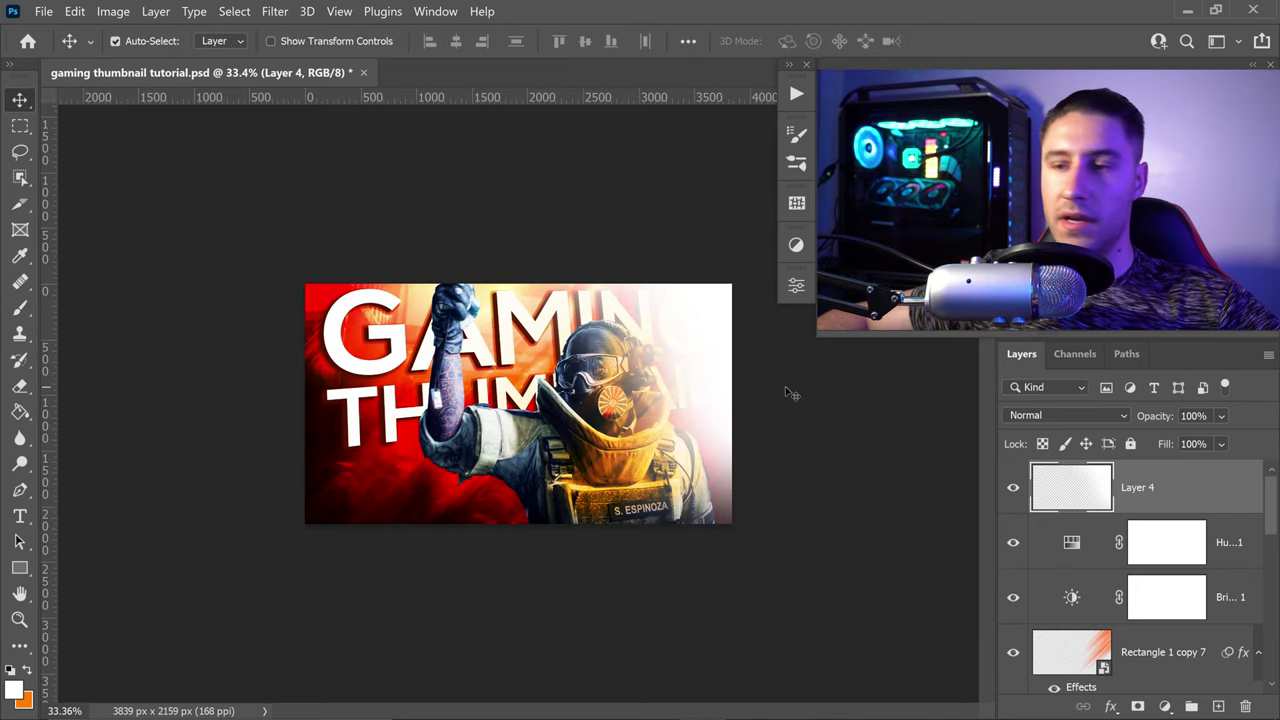
{"action": "left_click", "coordinate": [1012, 417]}
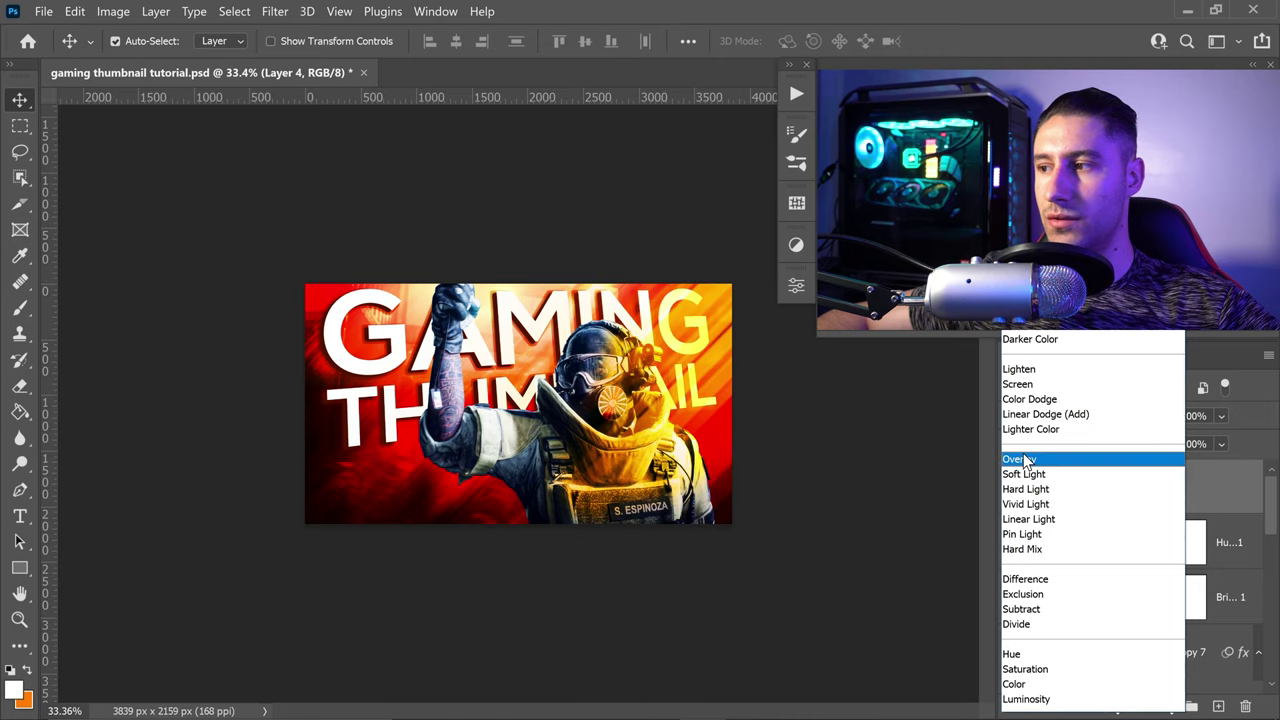
{"action": "left_click", "coordinate": [1023, 458]}
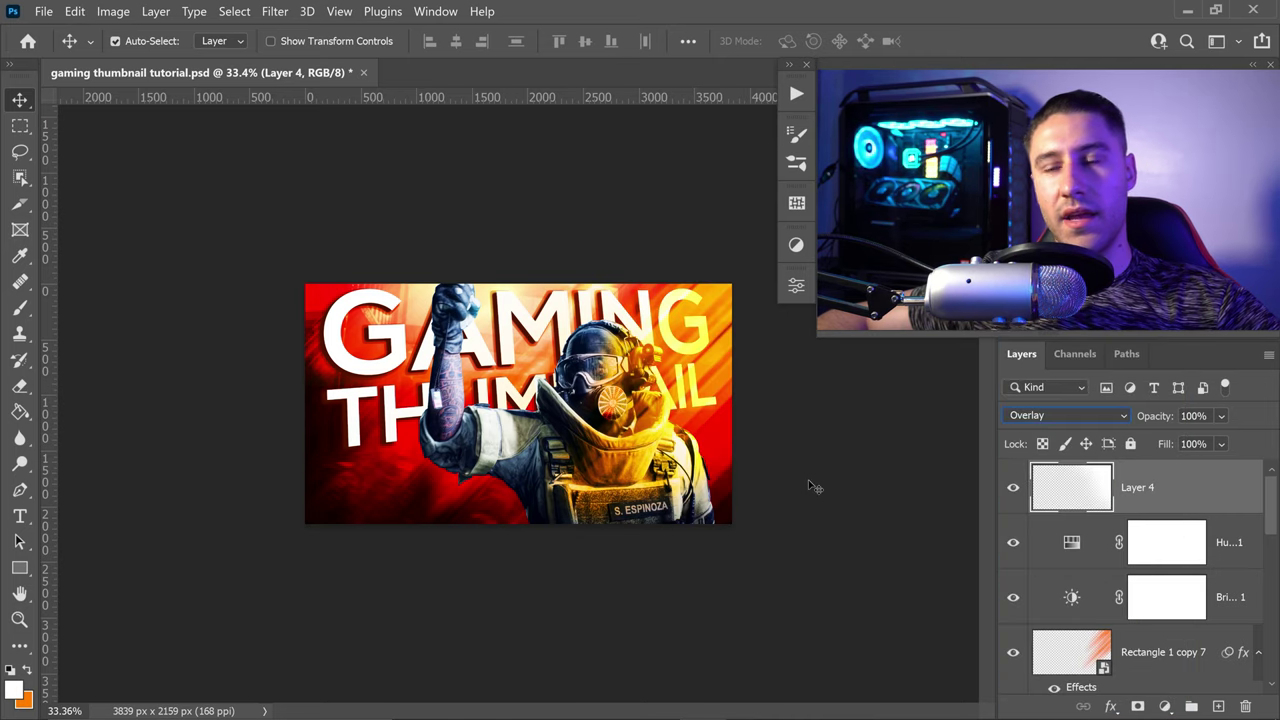